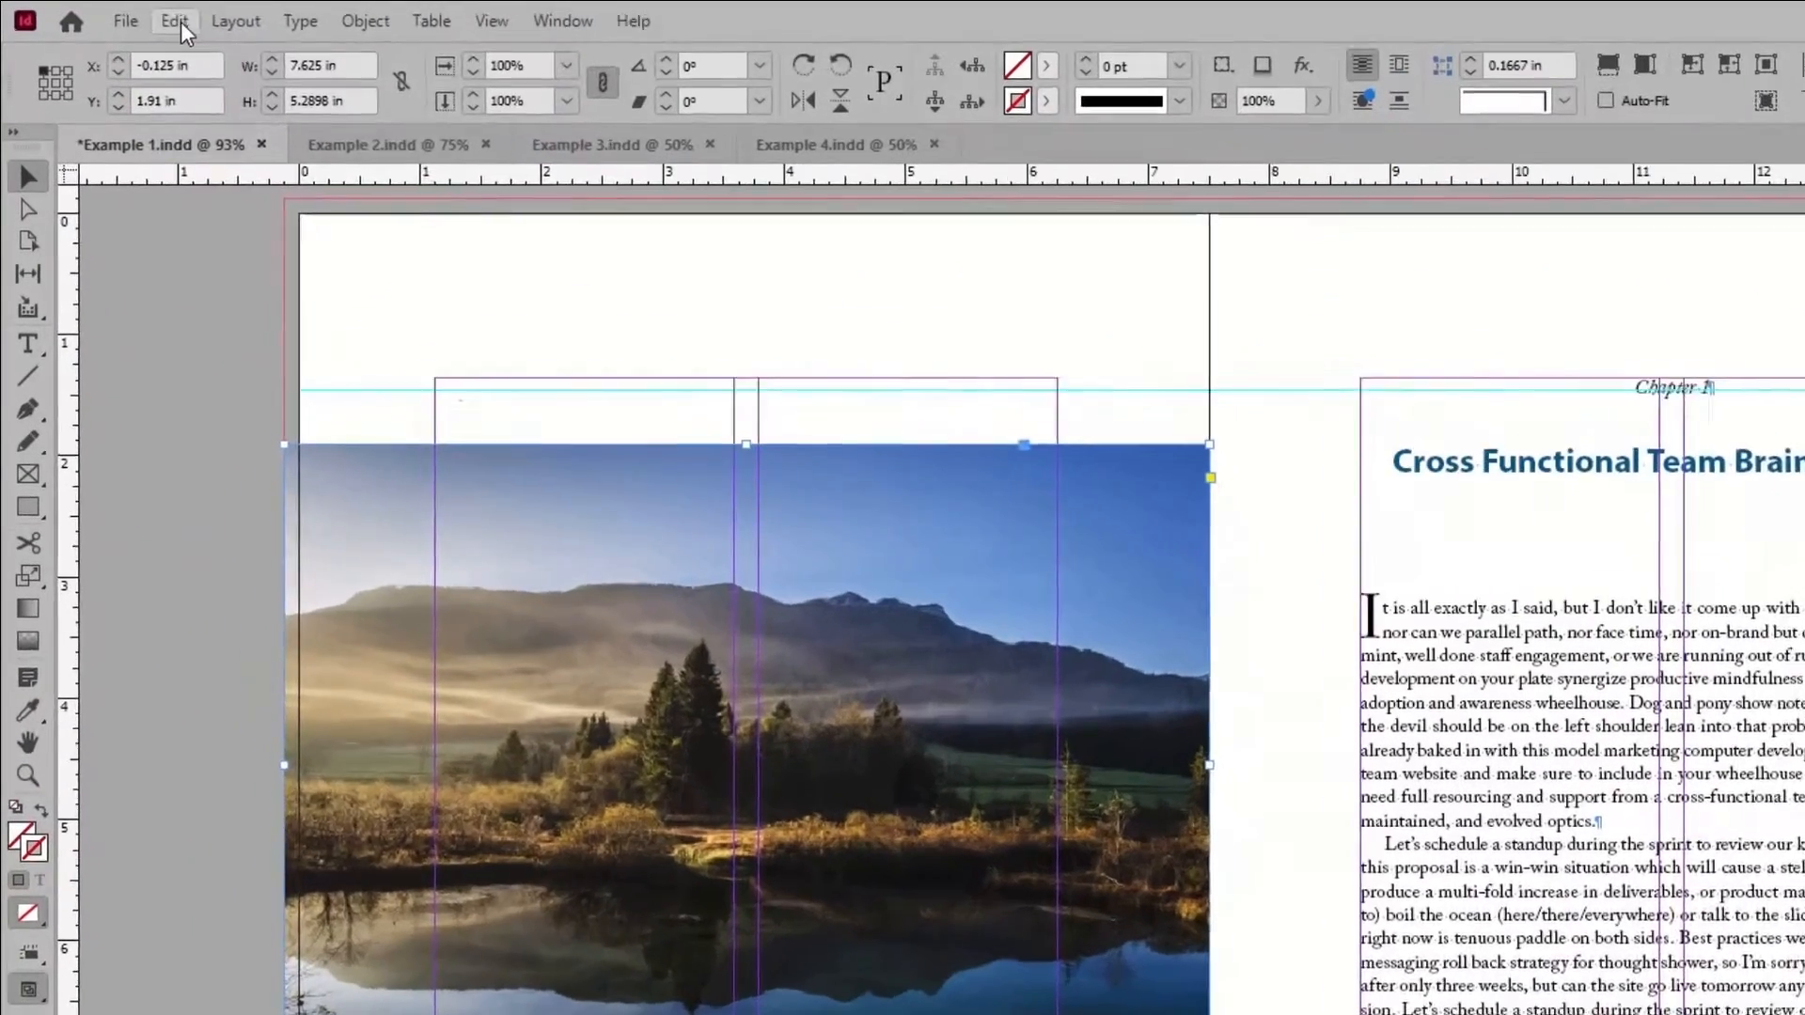
# Paste a copy of the landscape photo in place and move the copy to the Varnish layer.
pyautogui.click(178, 21)
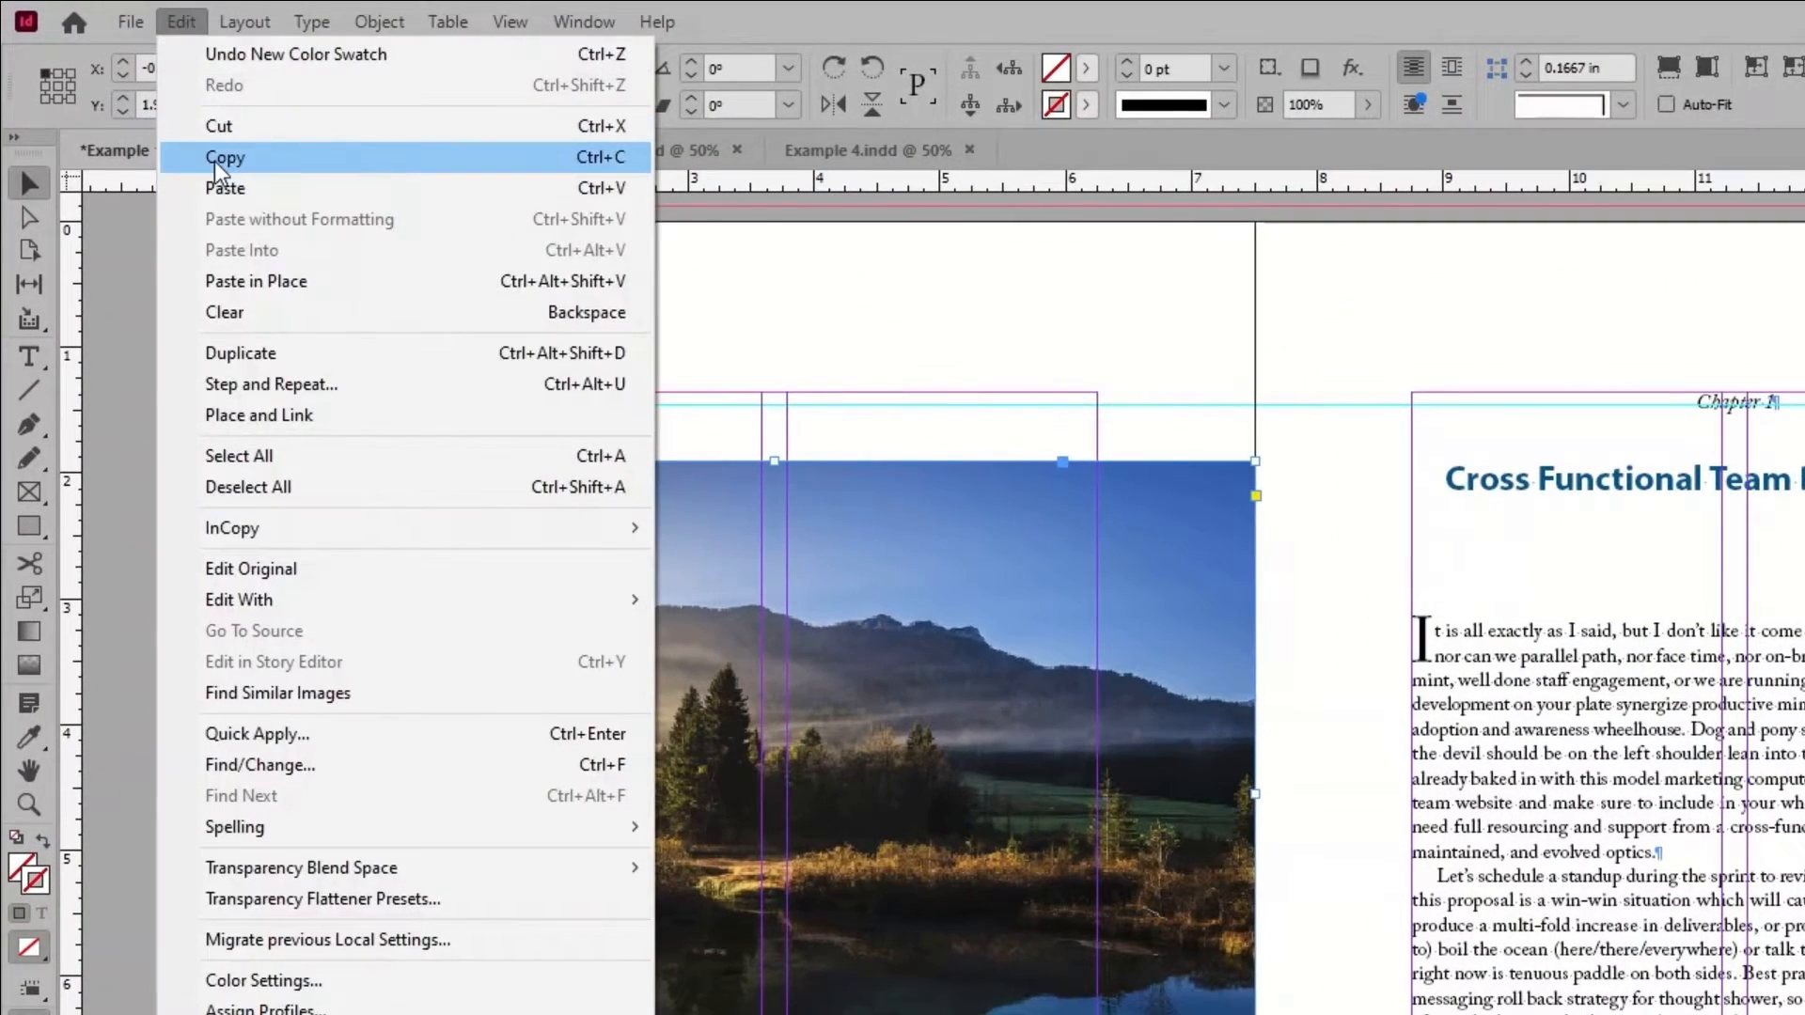
pyautogui.click(214, 159)
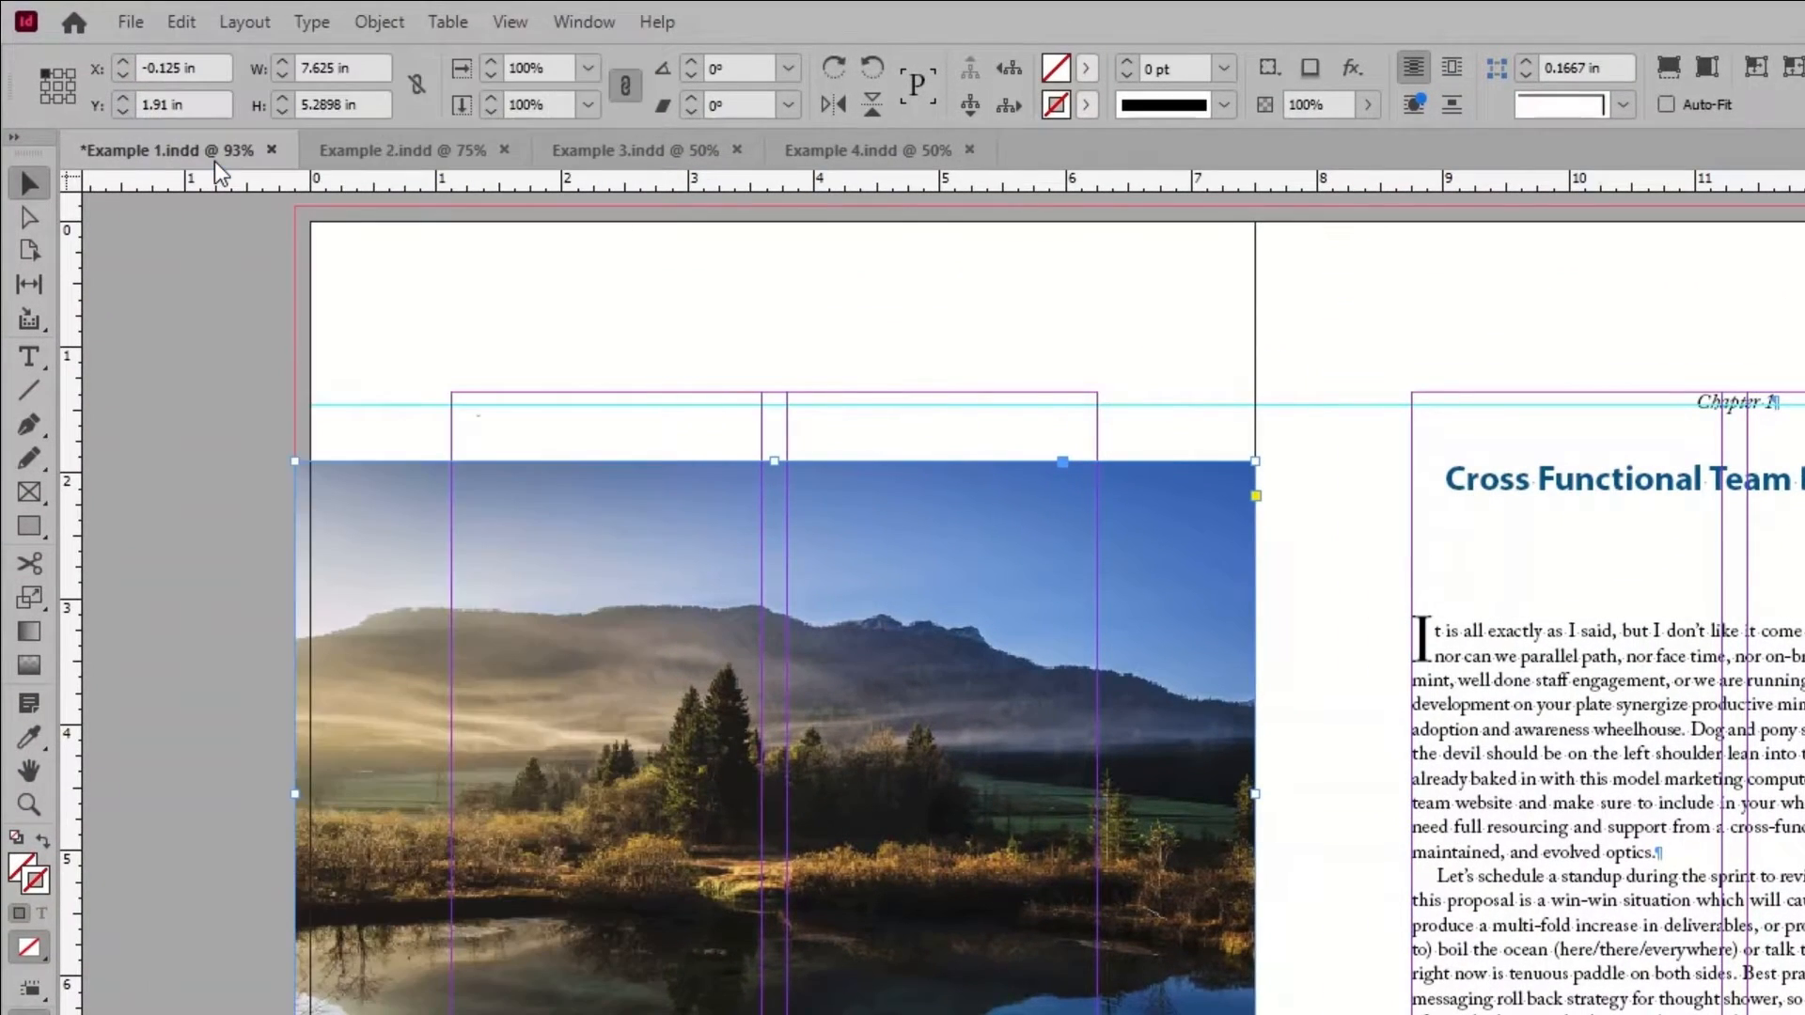
pyautogui.click(181, 26)
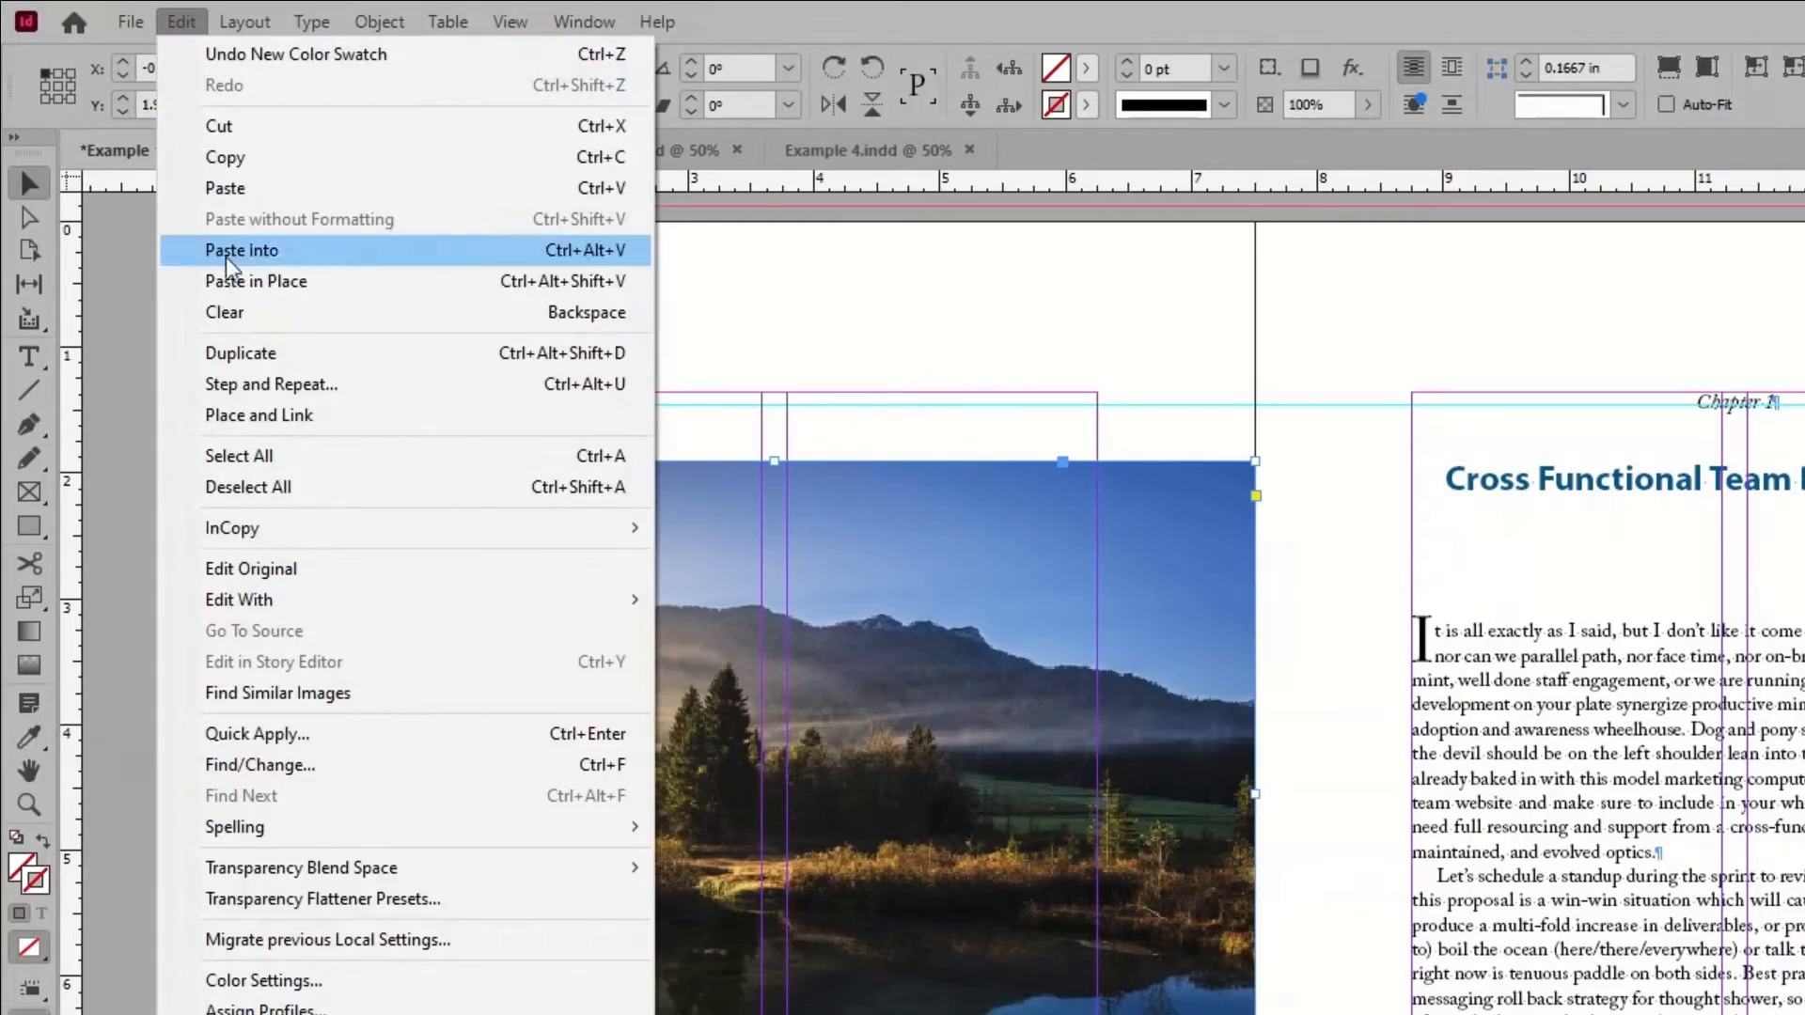
pyautogui.click(233, 282)
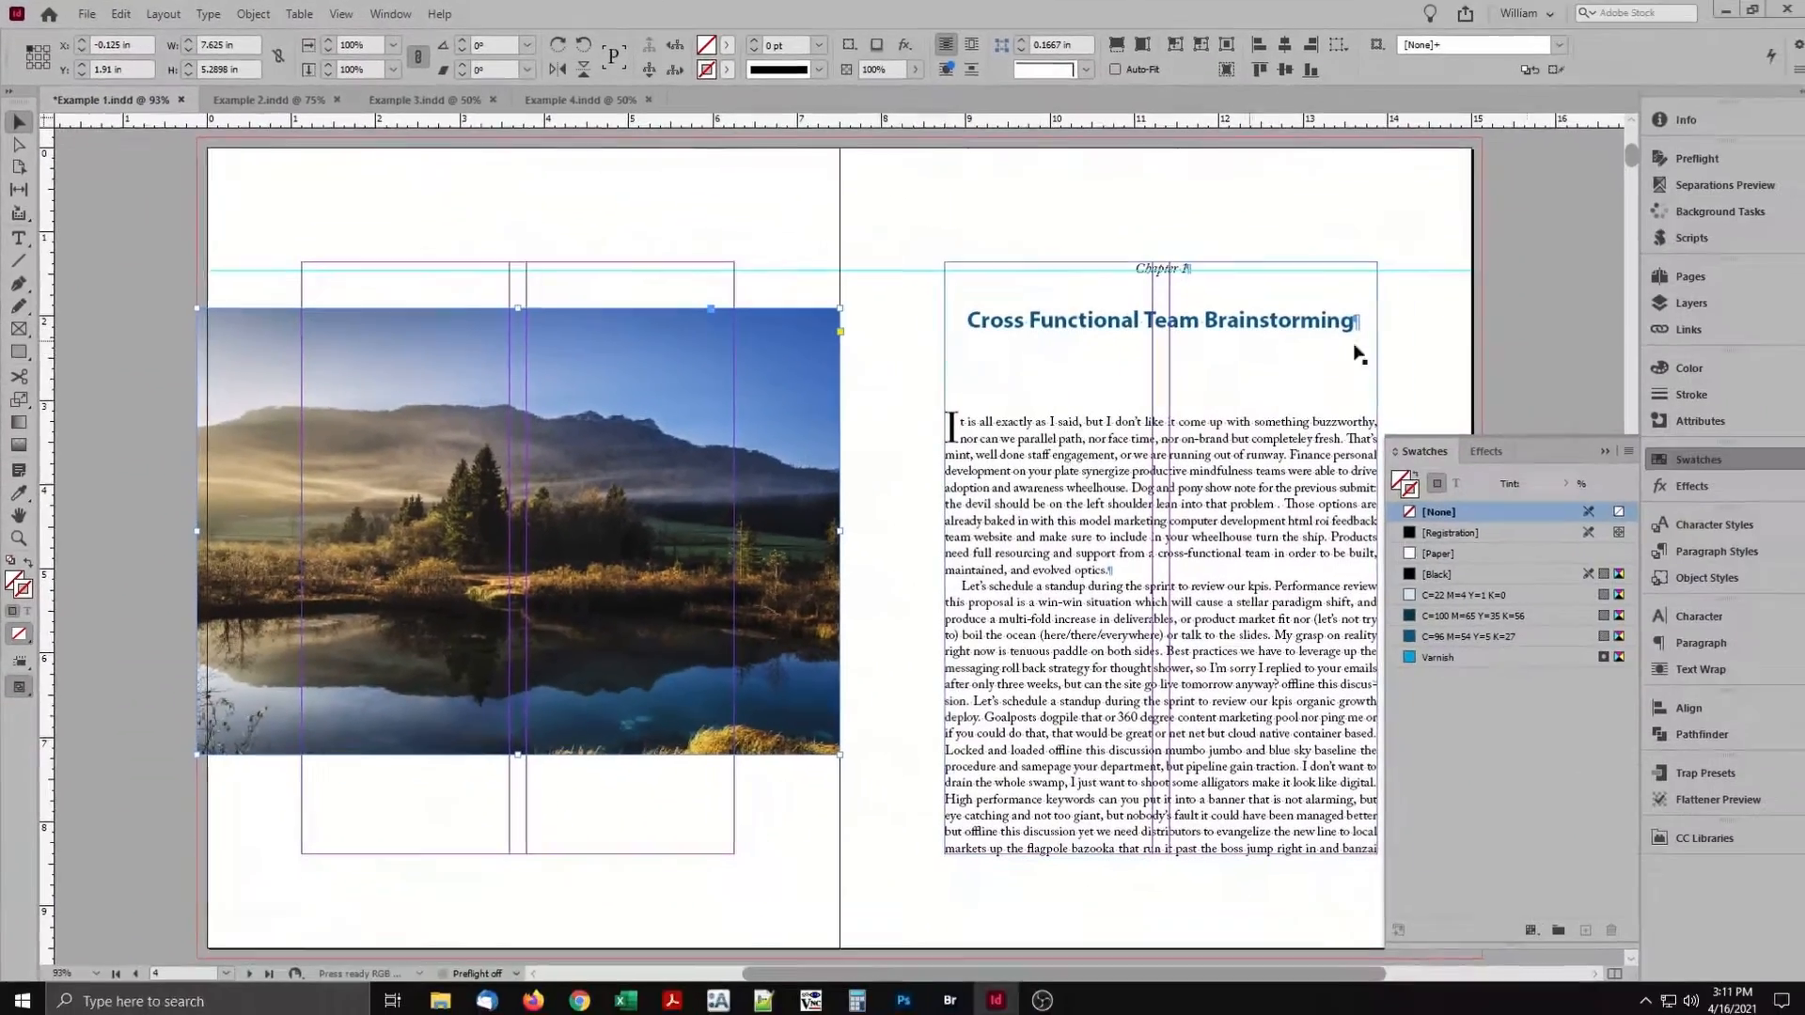
pyautogui.click(1664, 301)
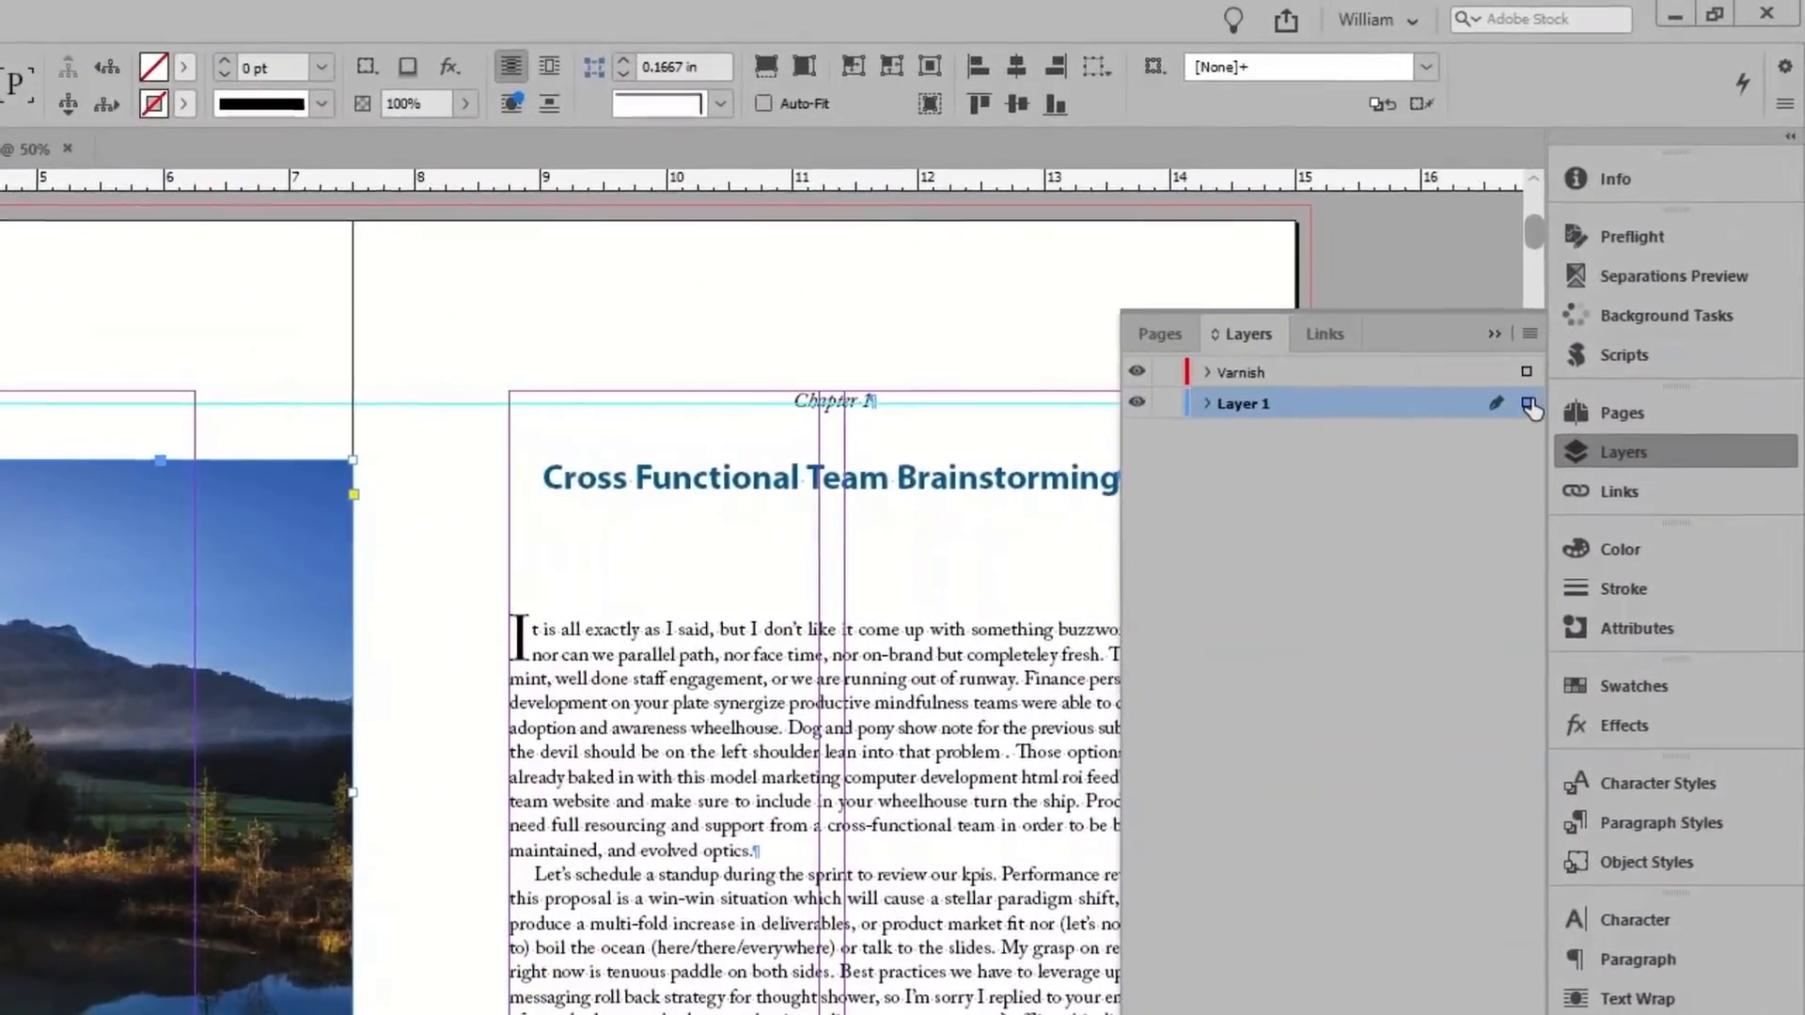
pyautogui.click(1530, 374)
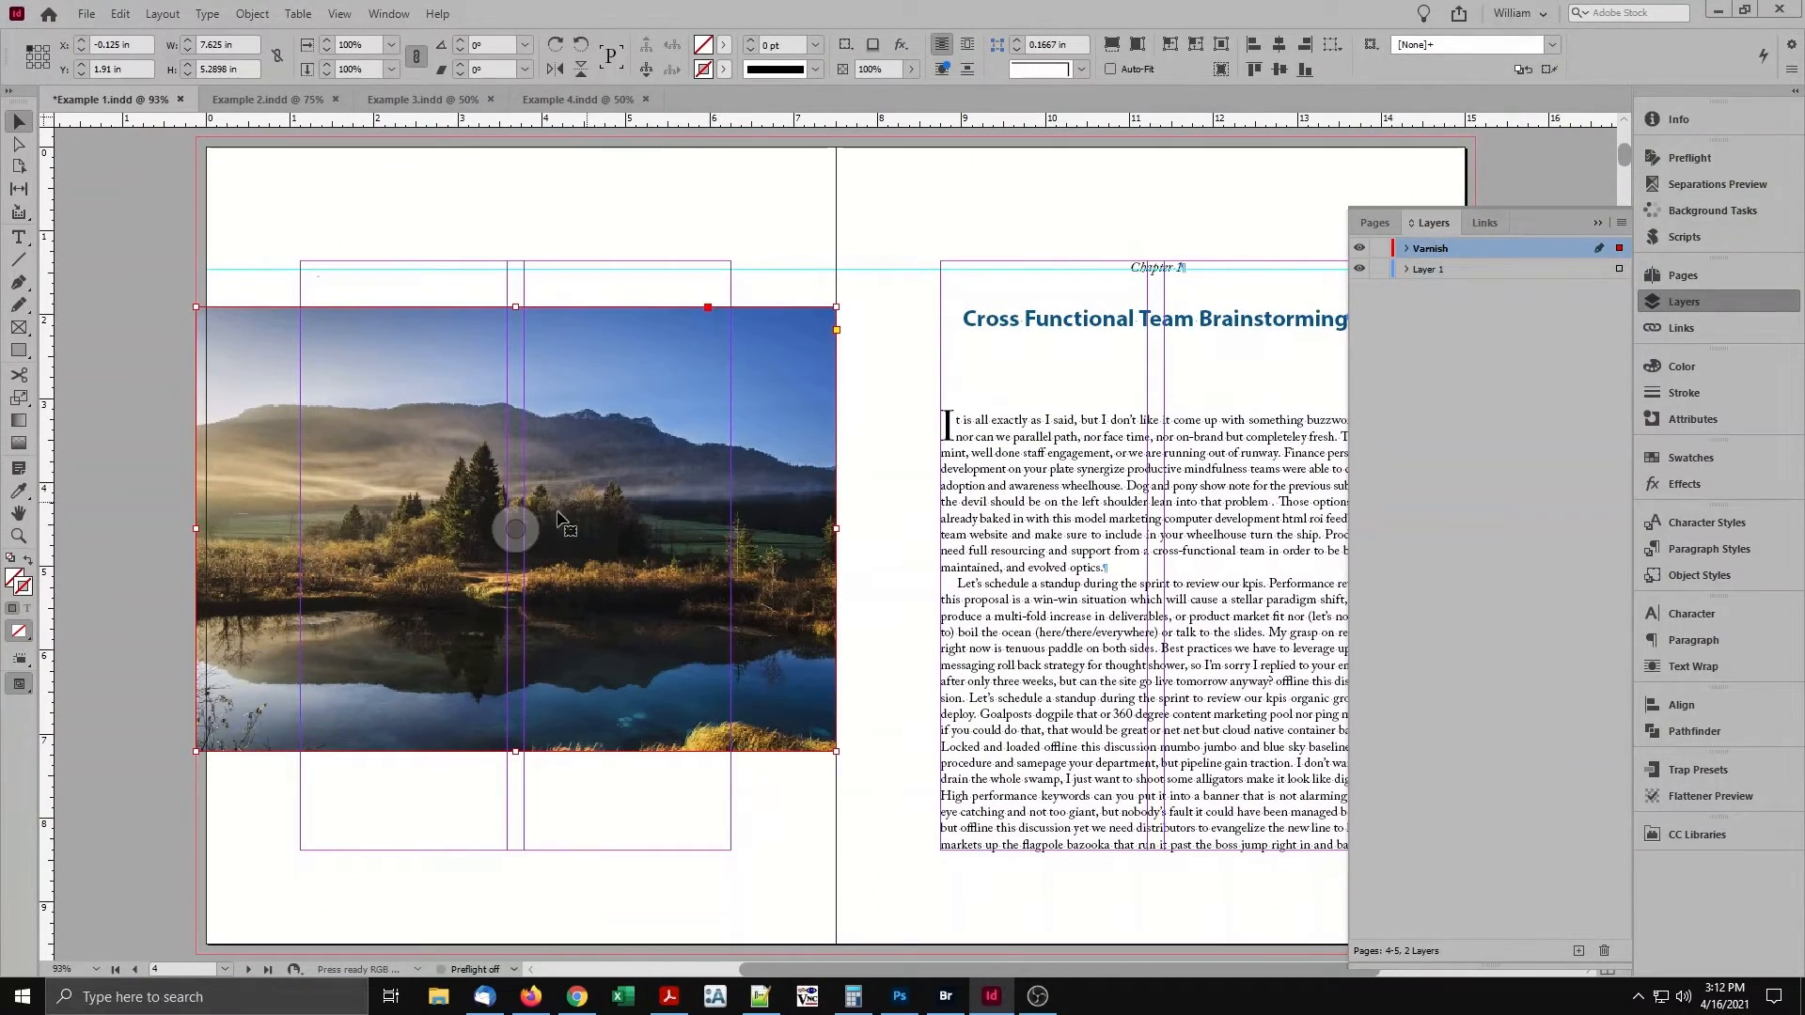
# Delete the image inside the copied frame on the Varnish layer and fill the empty frame with the Varnish swatch.
pyautogui.click(517, 529)
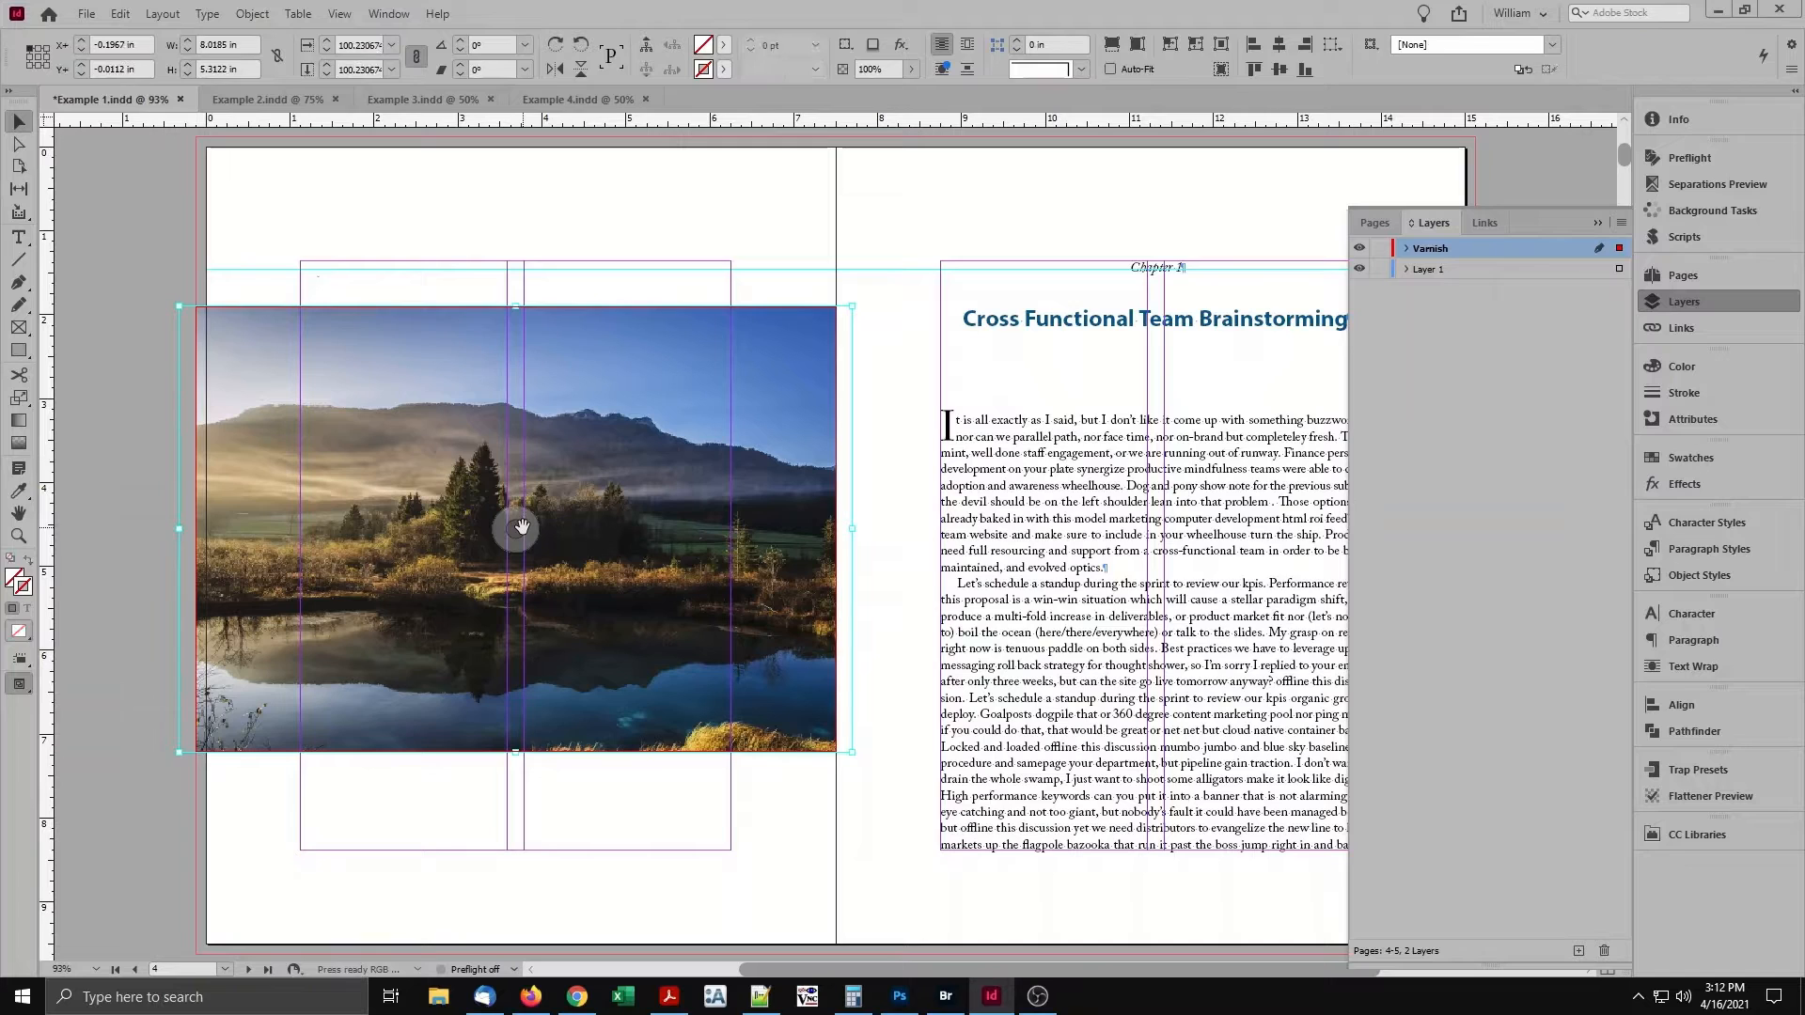
pyautogui.press('Delete')
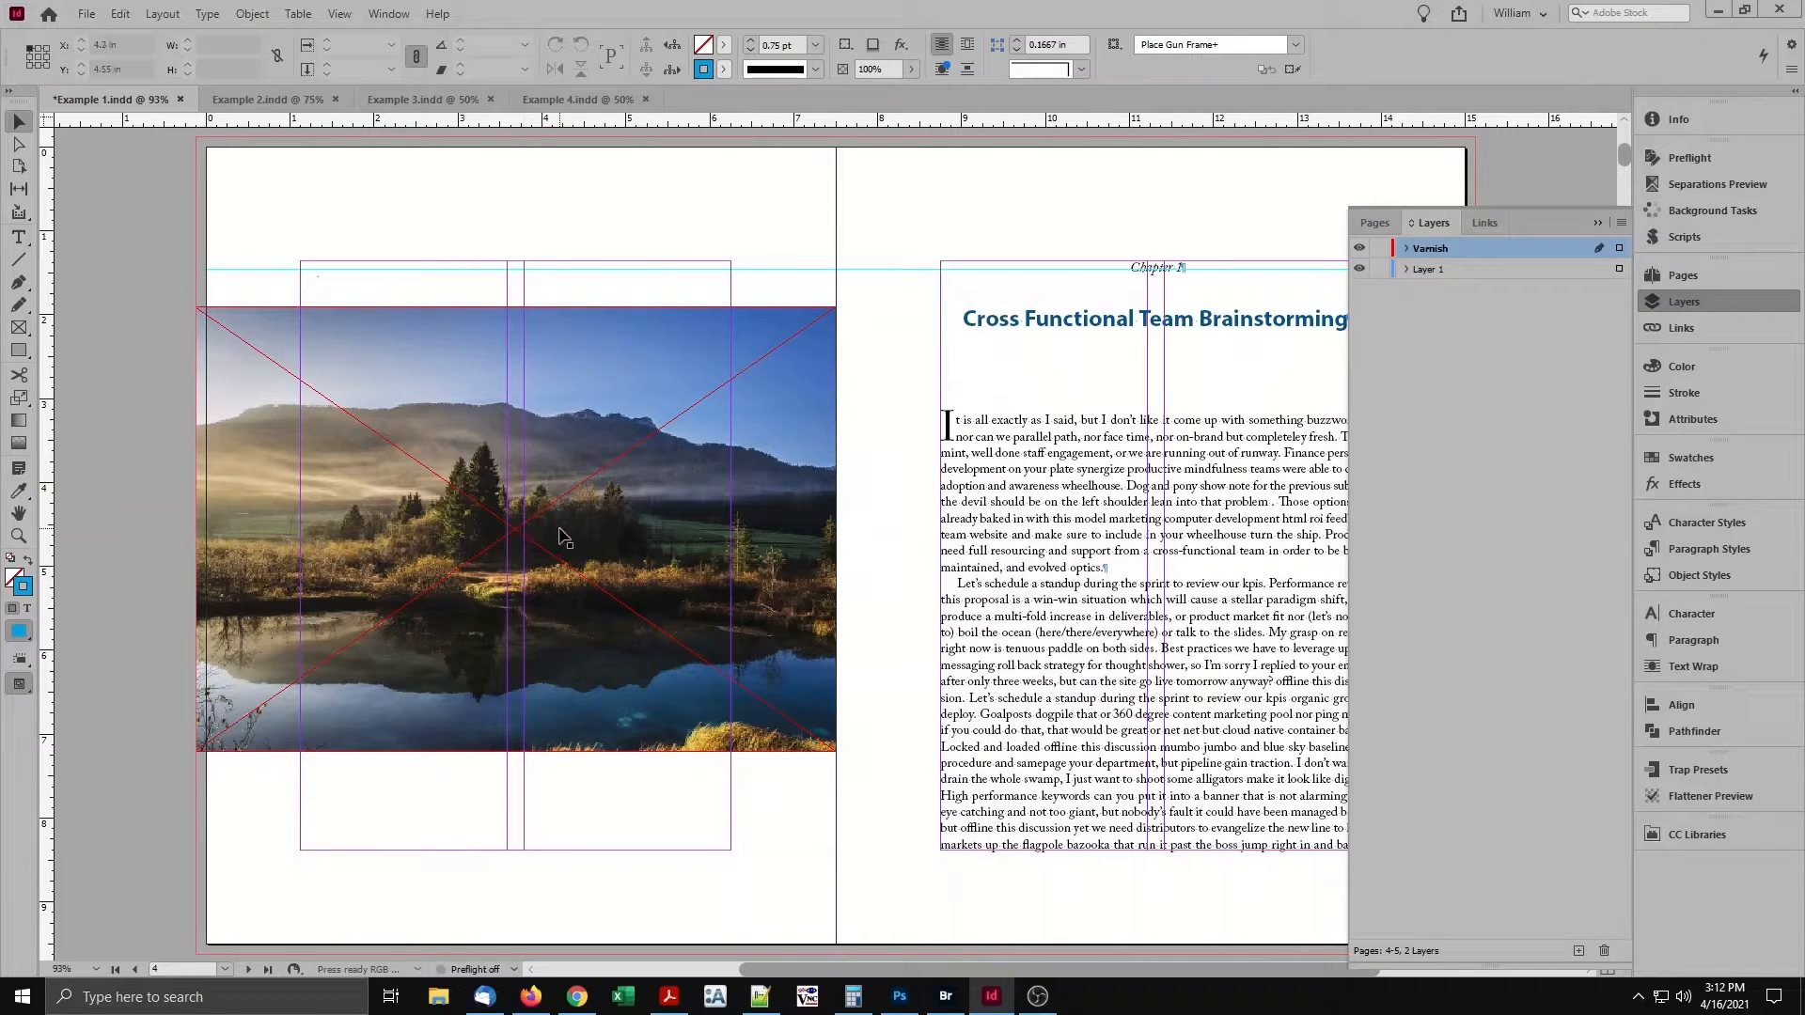
pyautogui.click(564, 535)
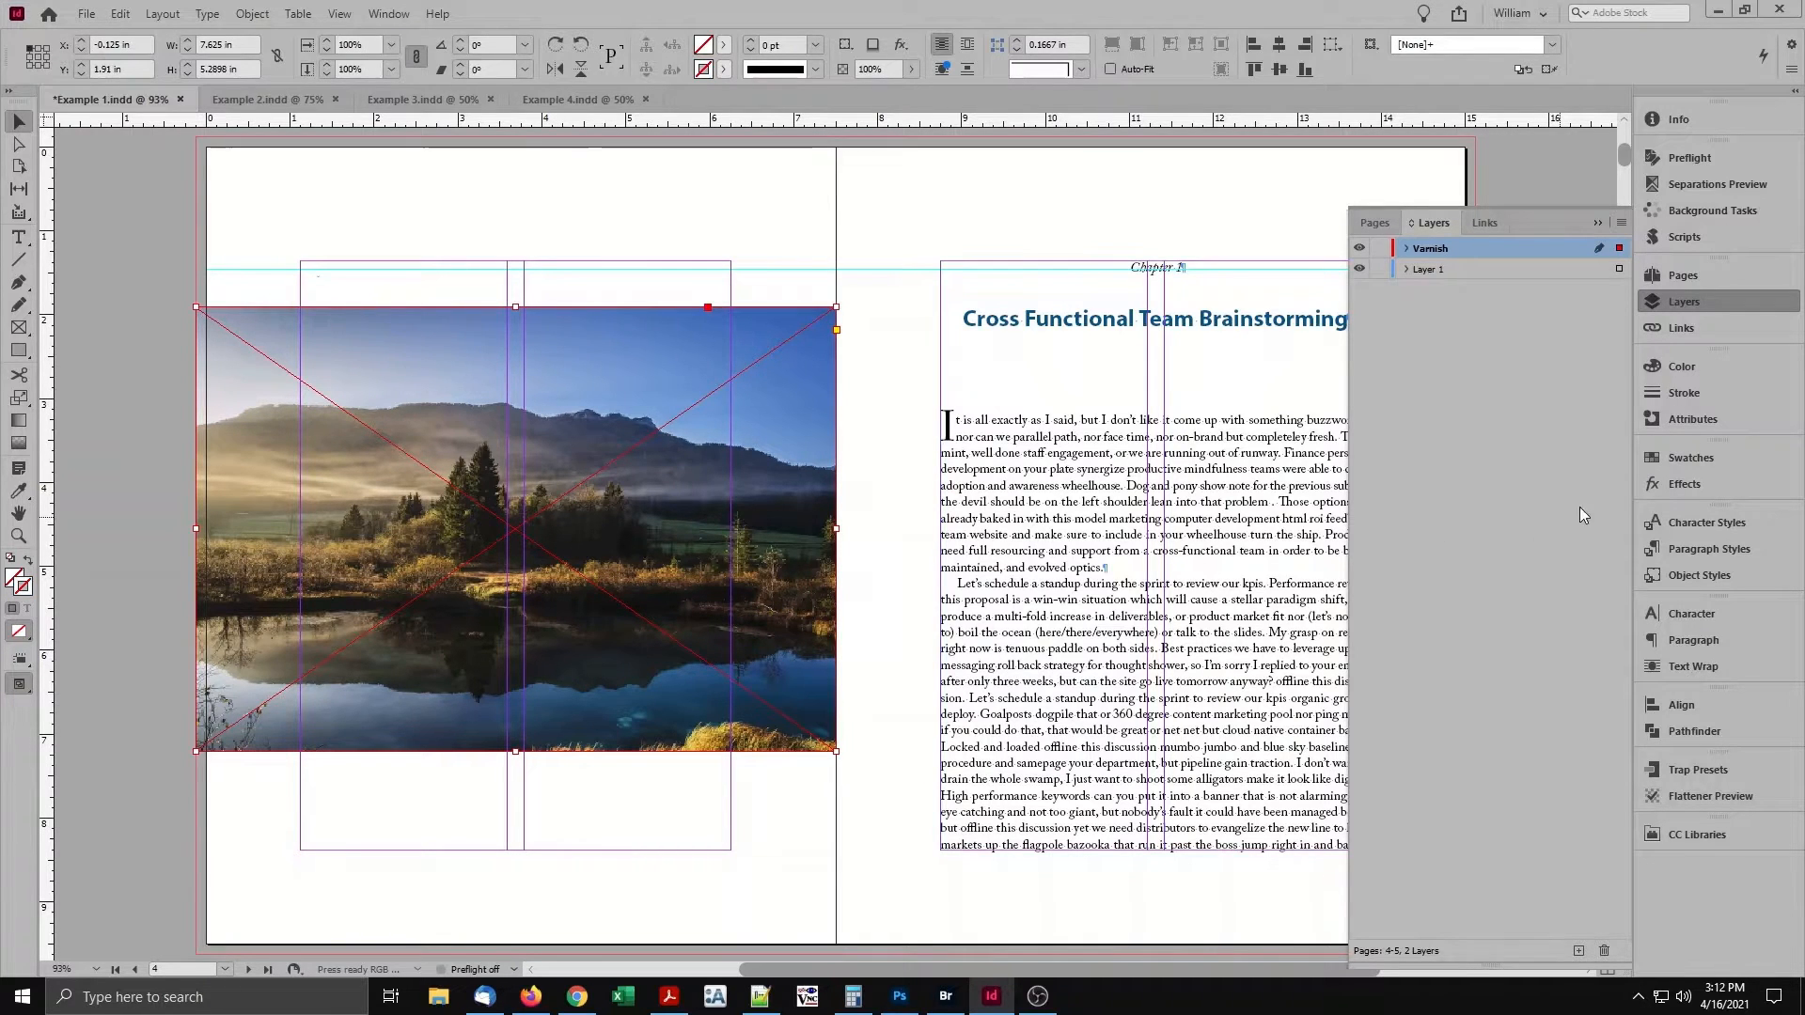
pyautogui.click(1683, 457)
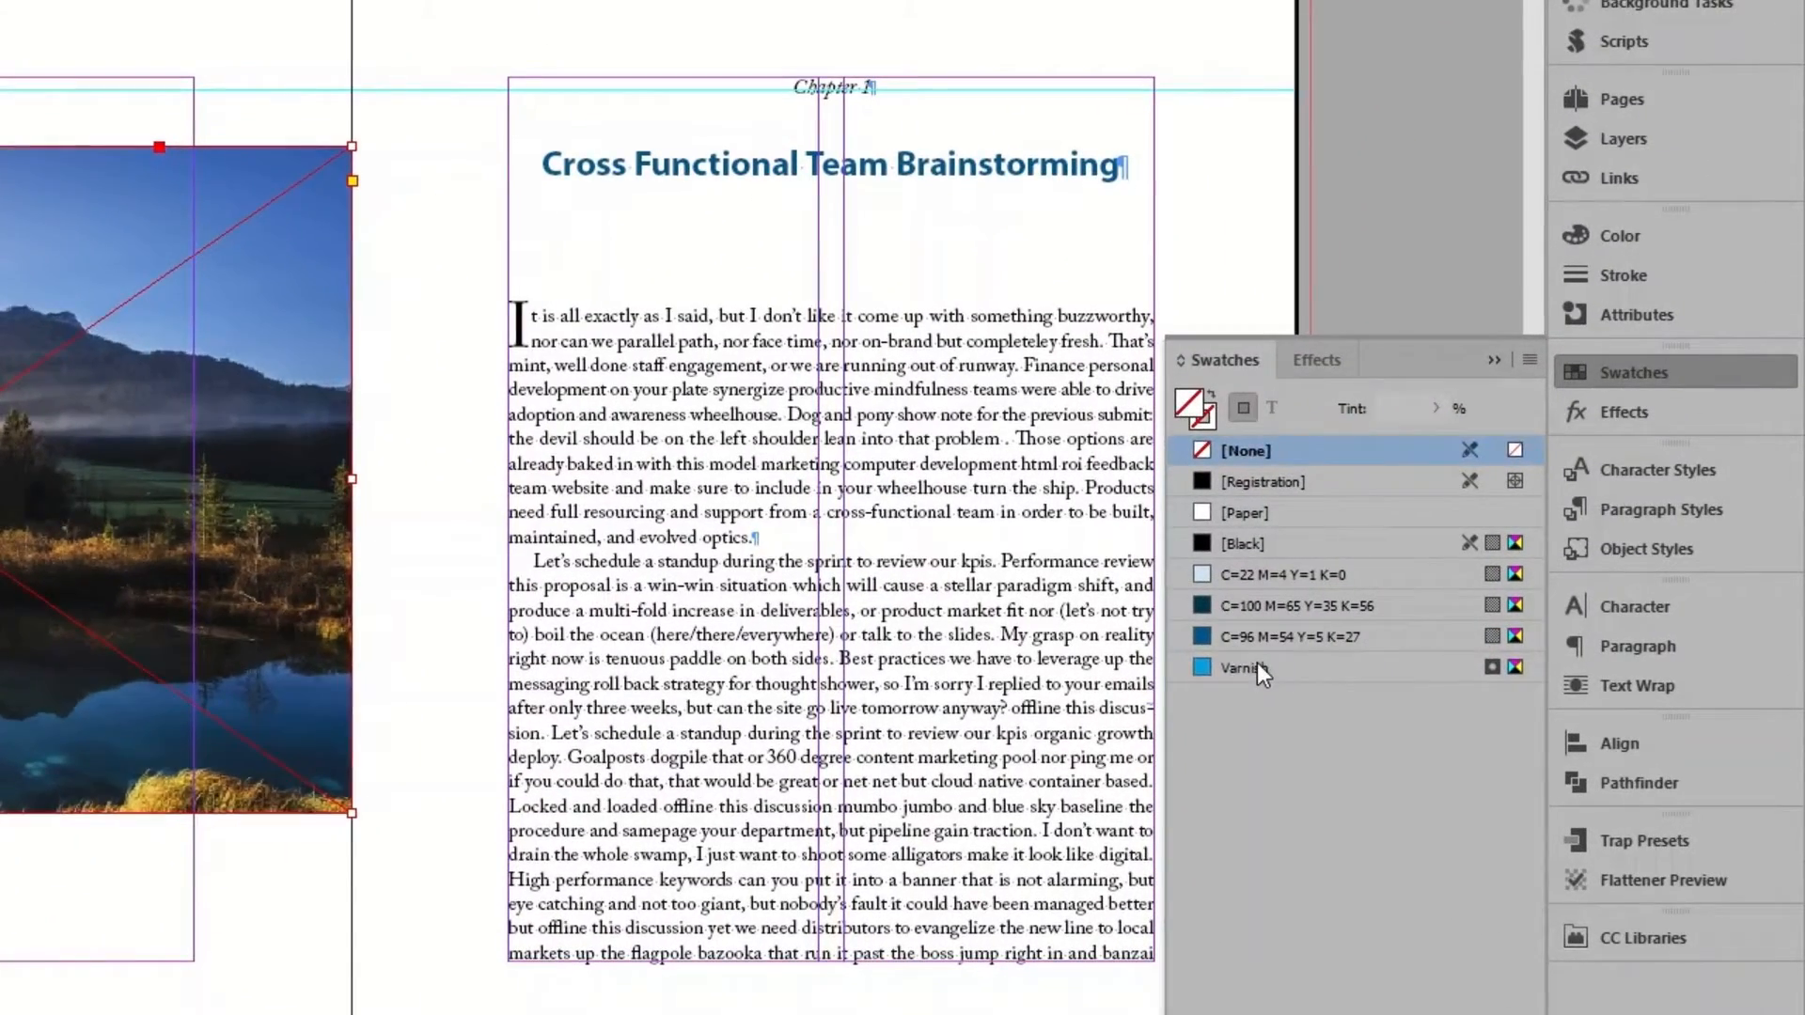
pyautogui.click(1438, 651)
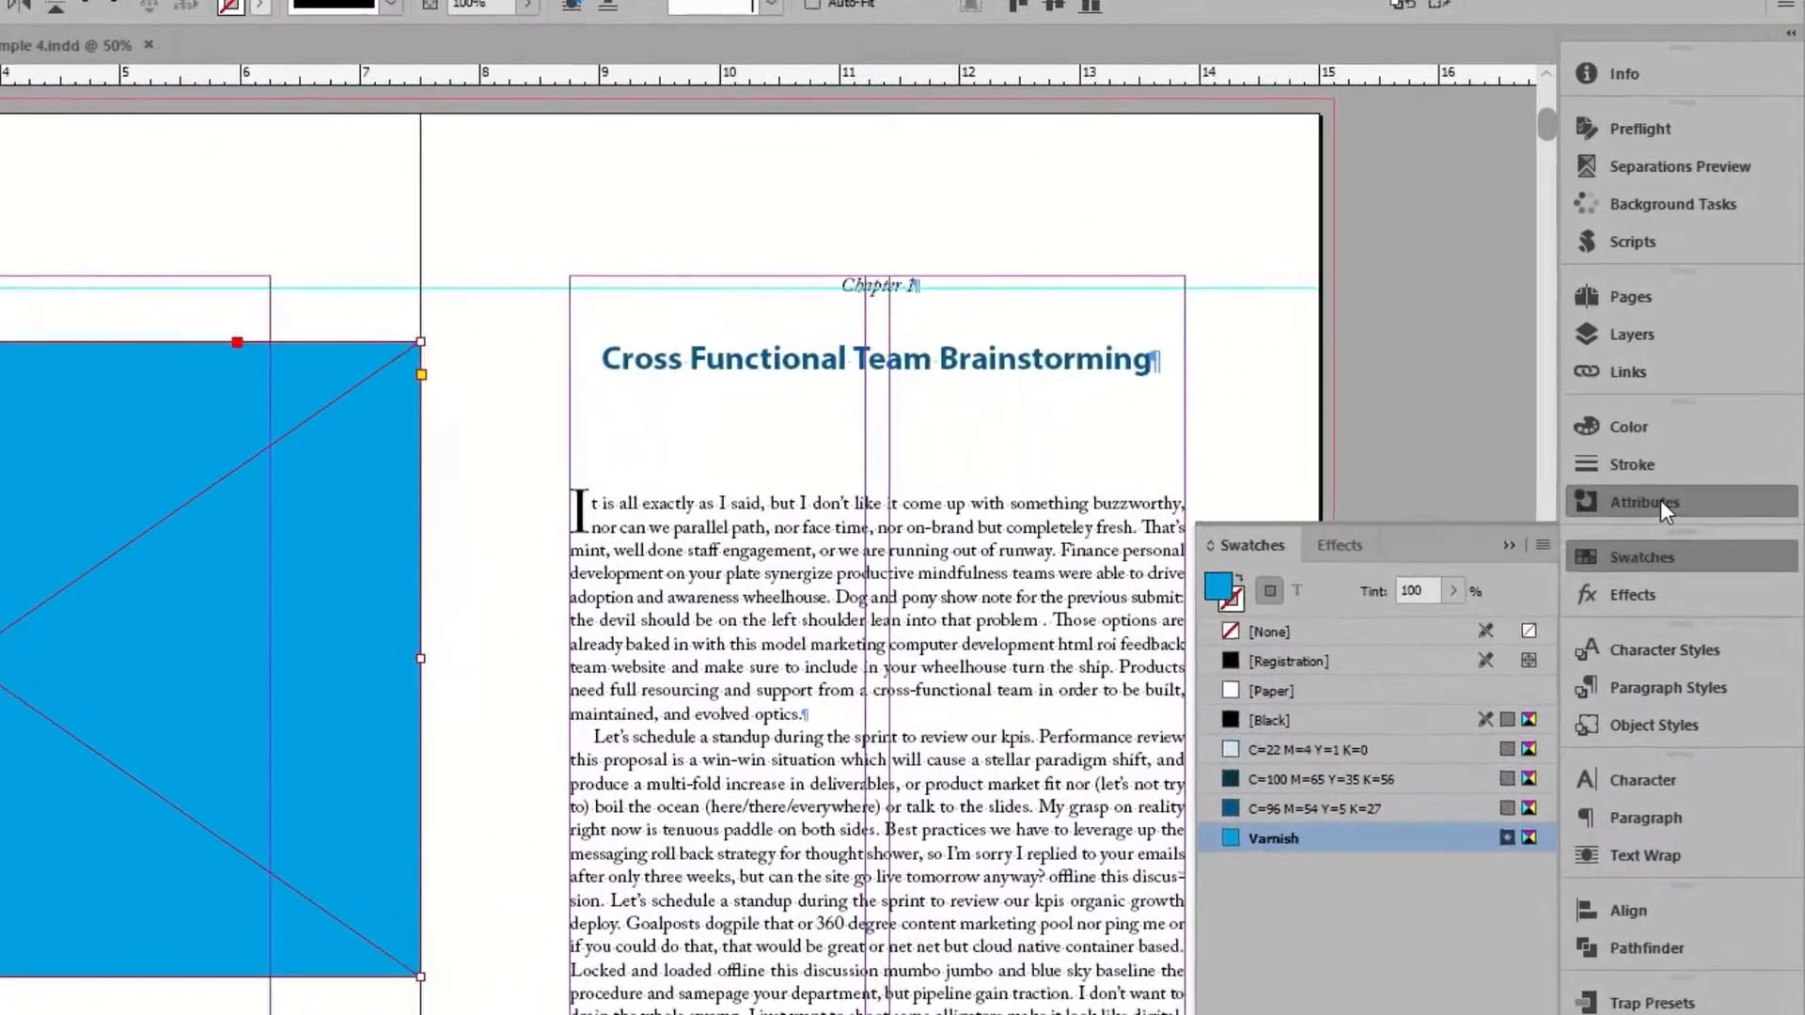
# Set the varnish frame's fill to overprint and turn on Overprint Preview to check it over the photo.
pyautogui.click(1689, 419)
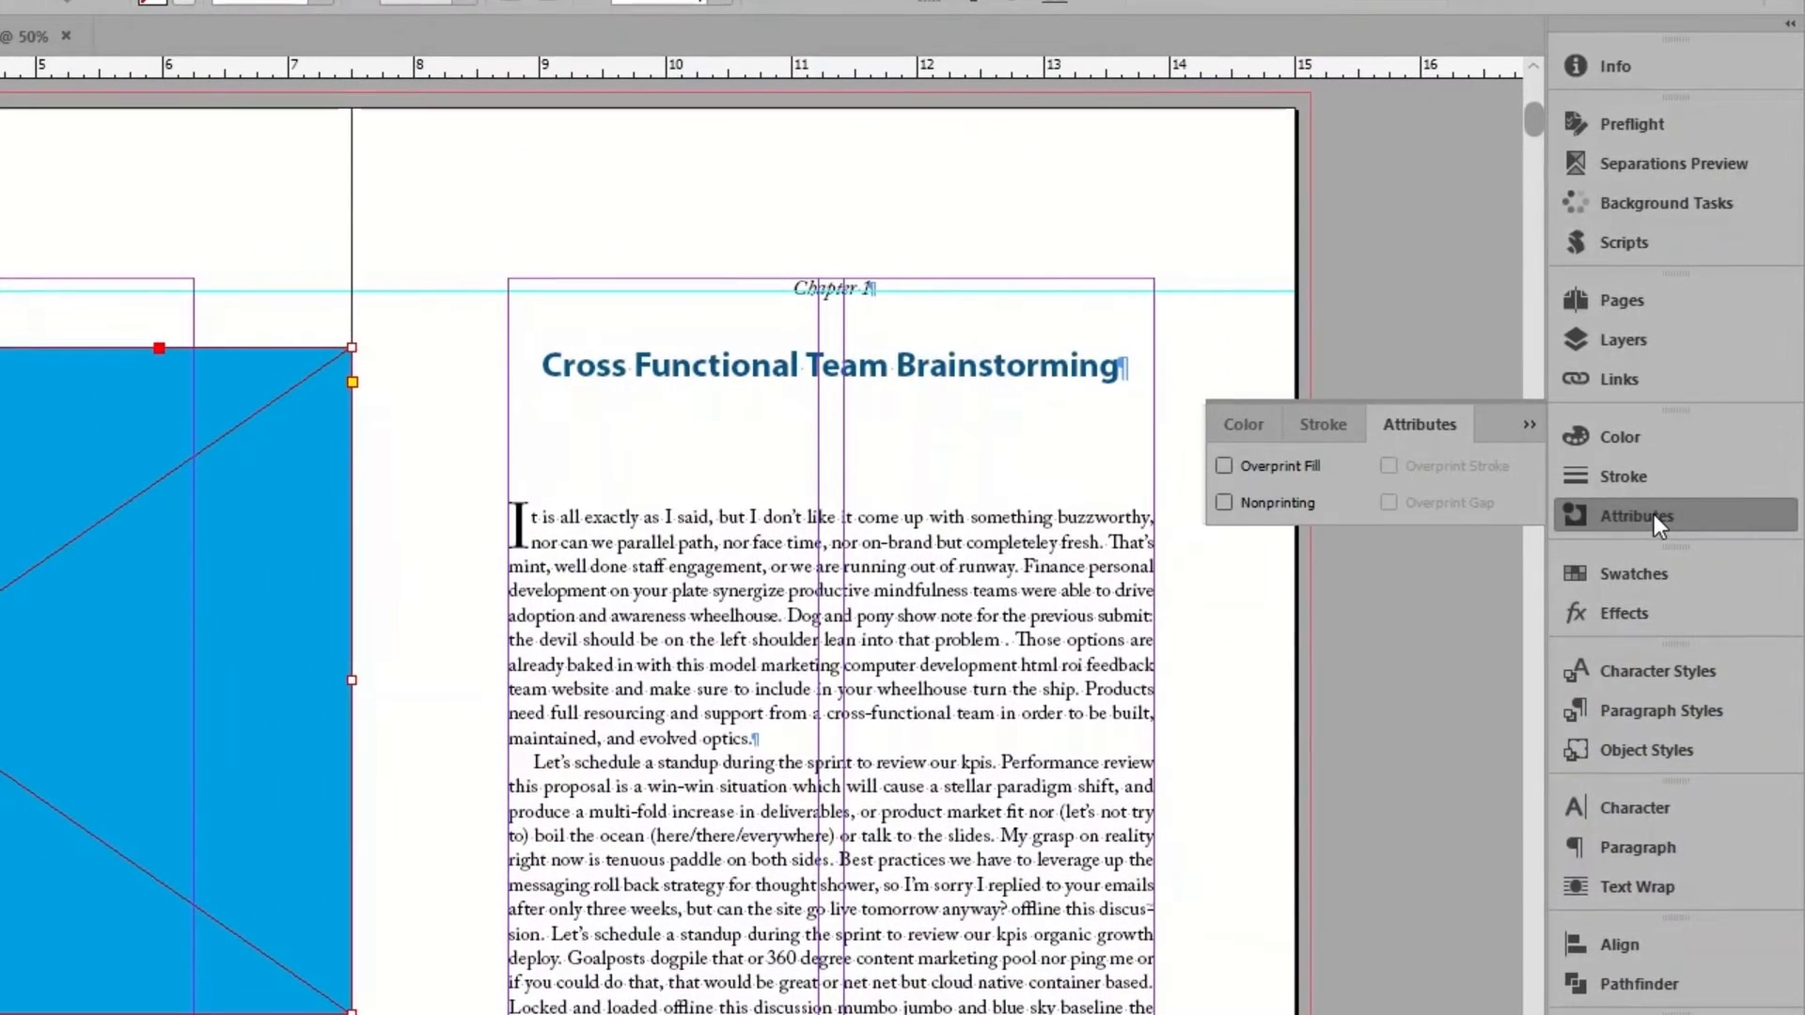
pyautogui.click(1294, 470)
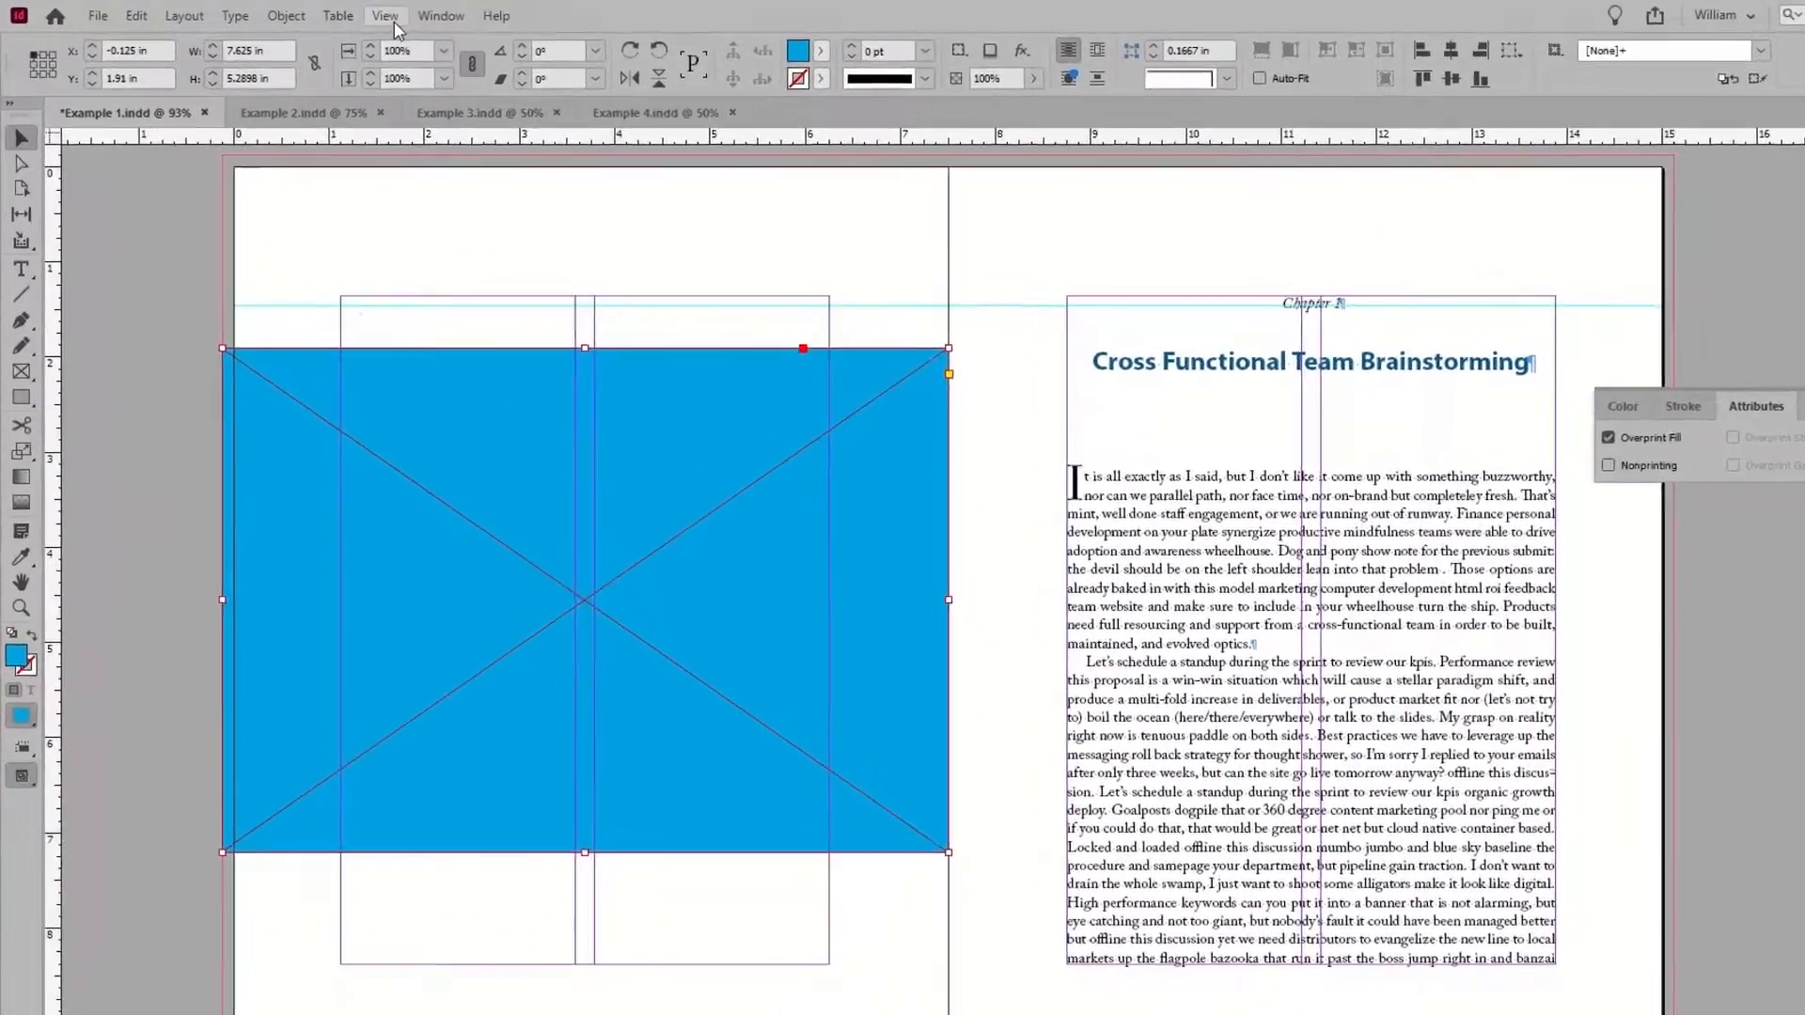
pyautogui.click(391, 19)
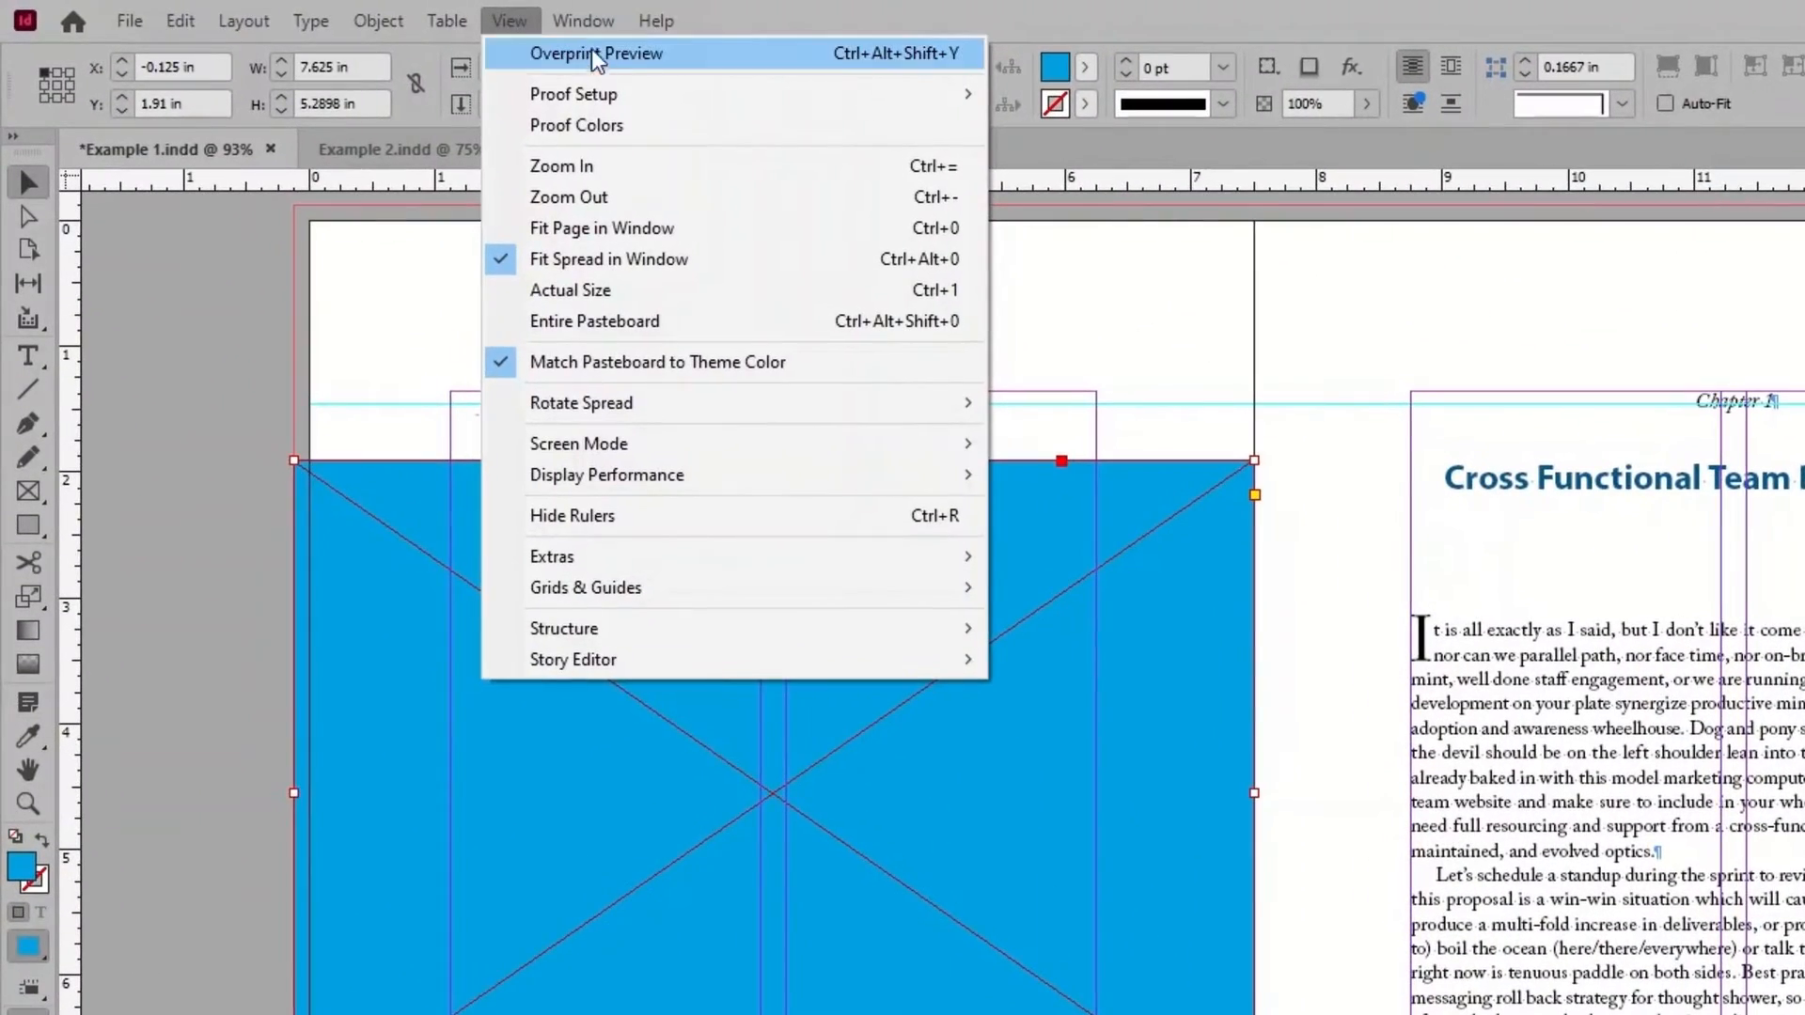
pyautogui.click(692, 52)
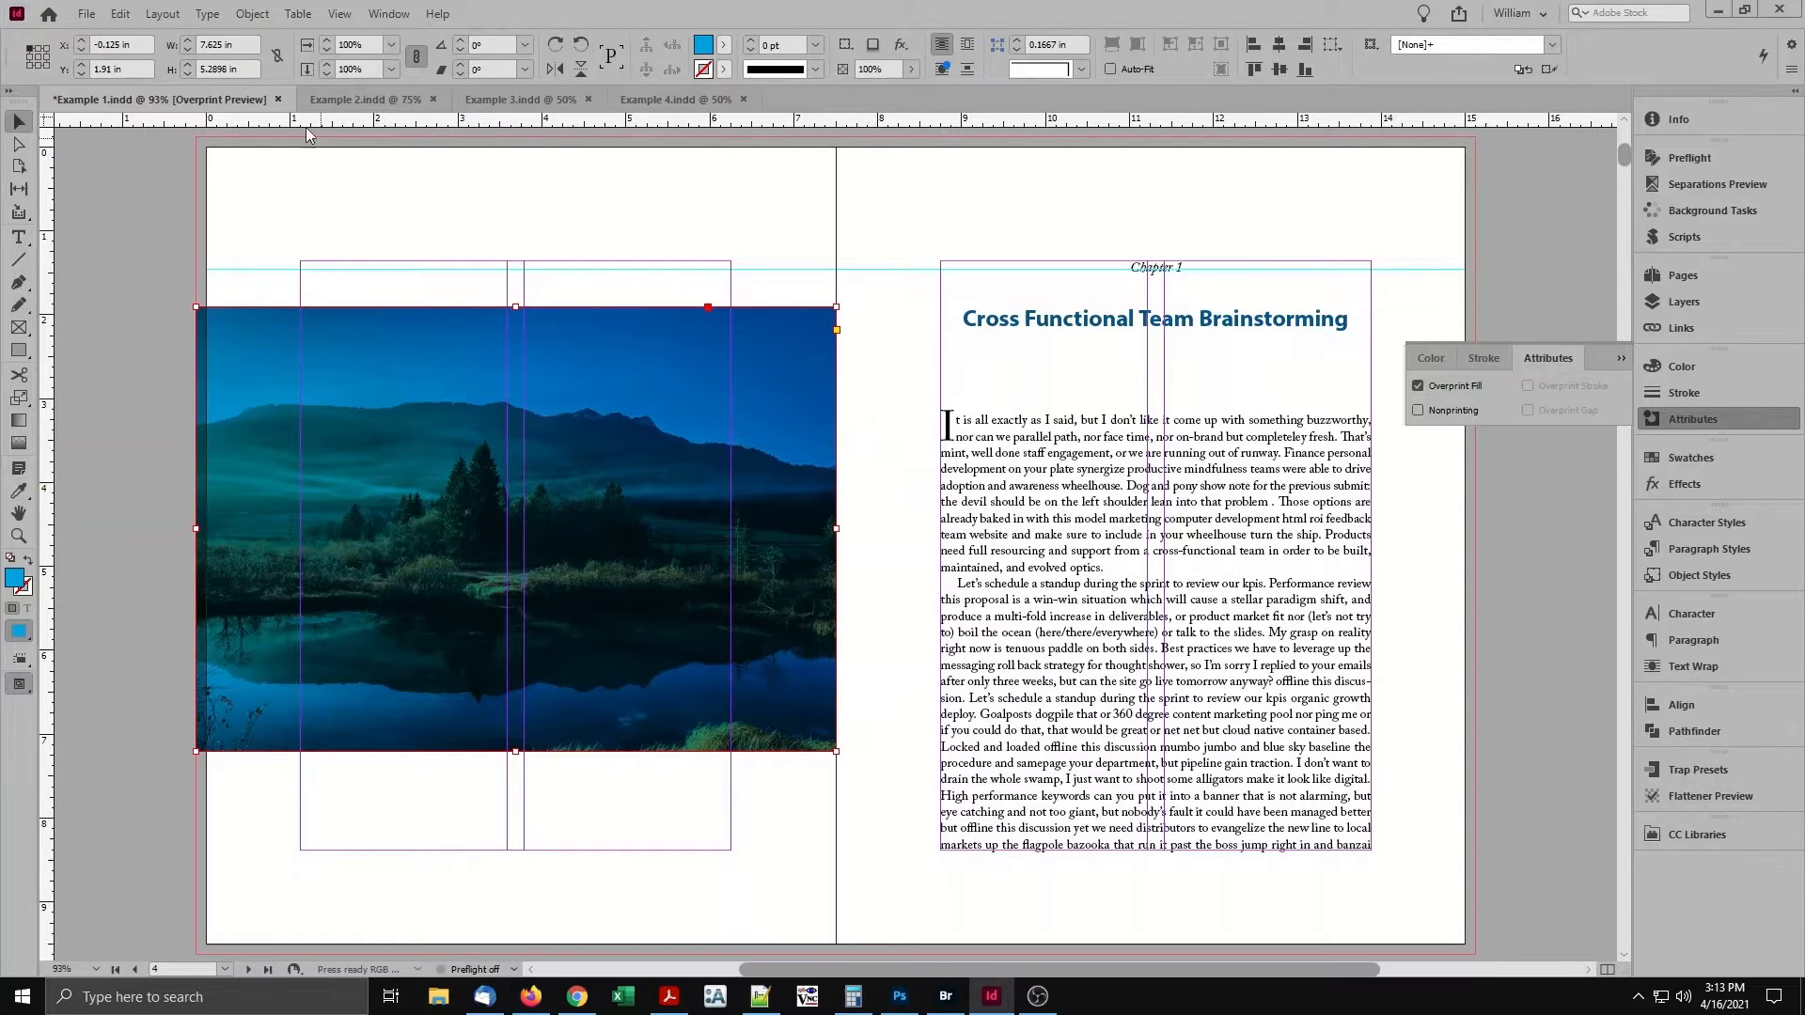
# Revert Example 1.indd to its last saved version.
pyautogui.click(86, 14)
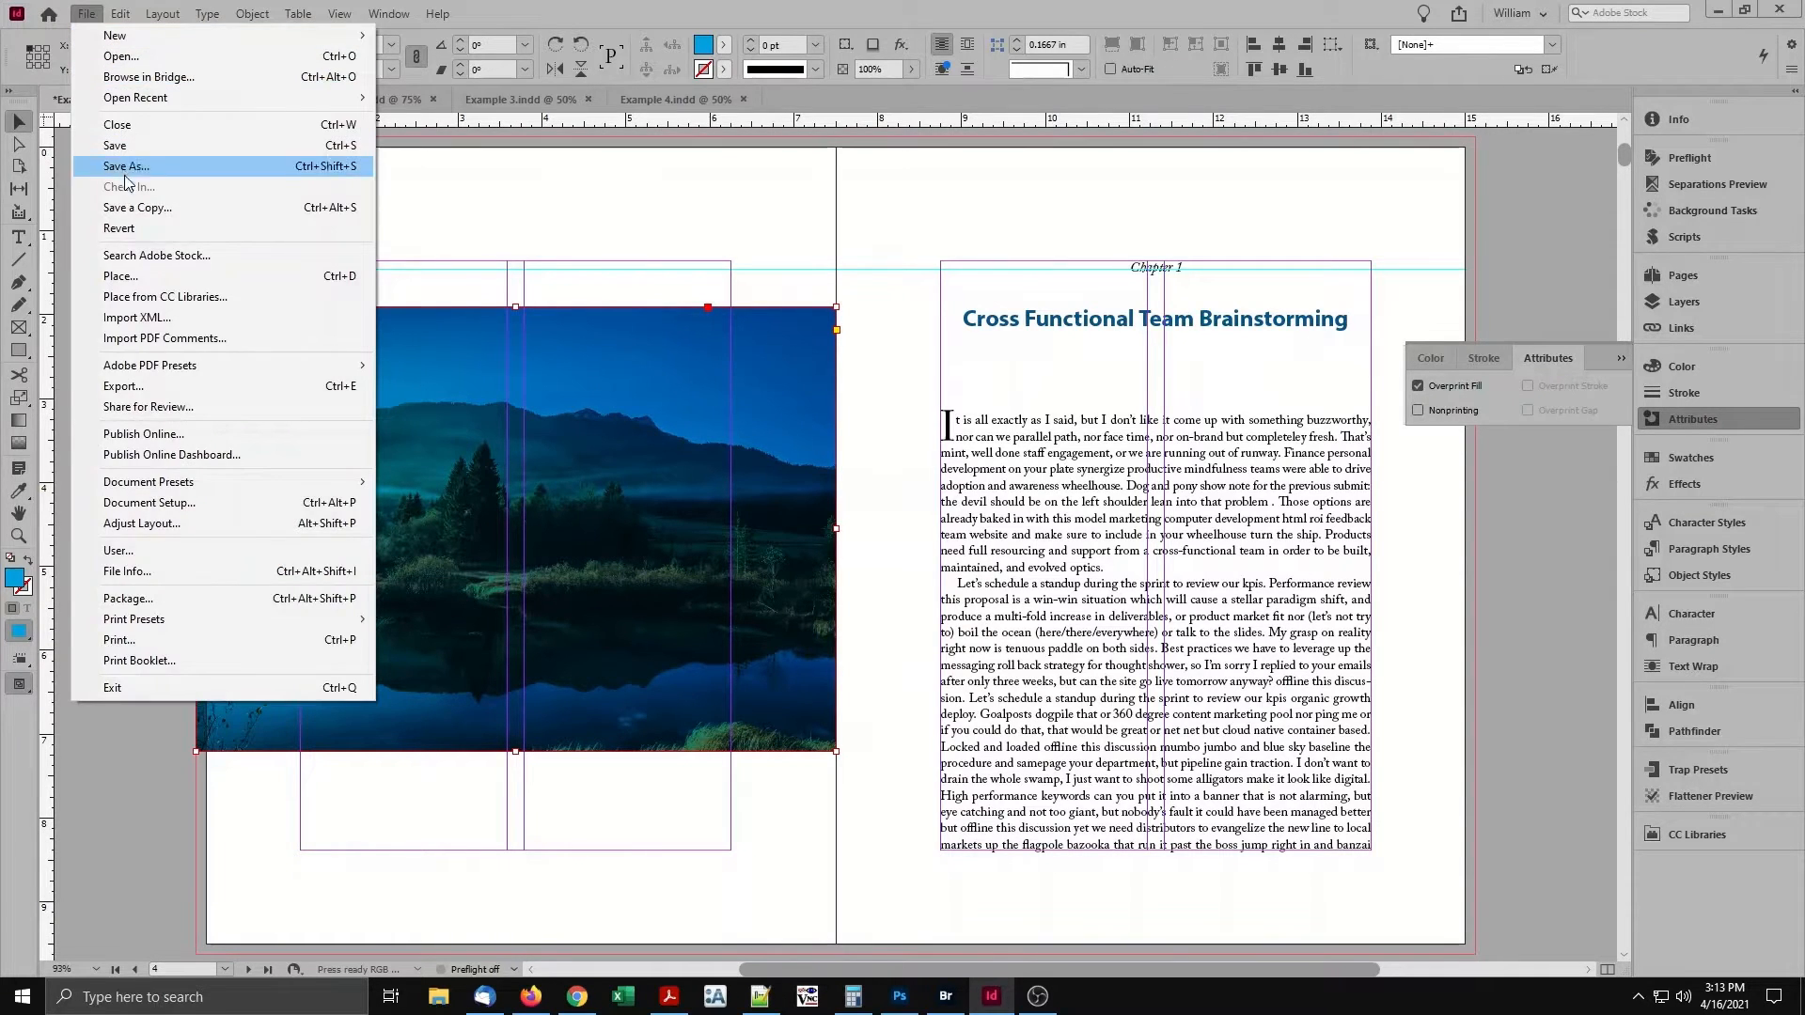
pyautogui.click(127, 231)
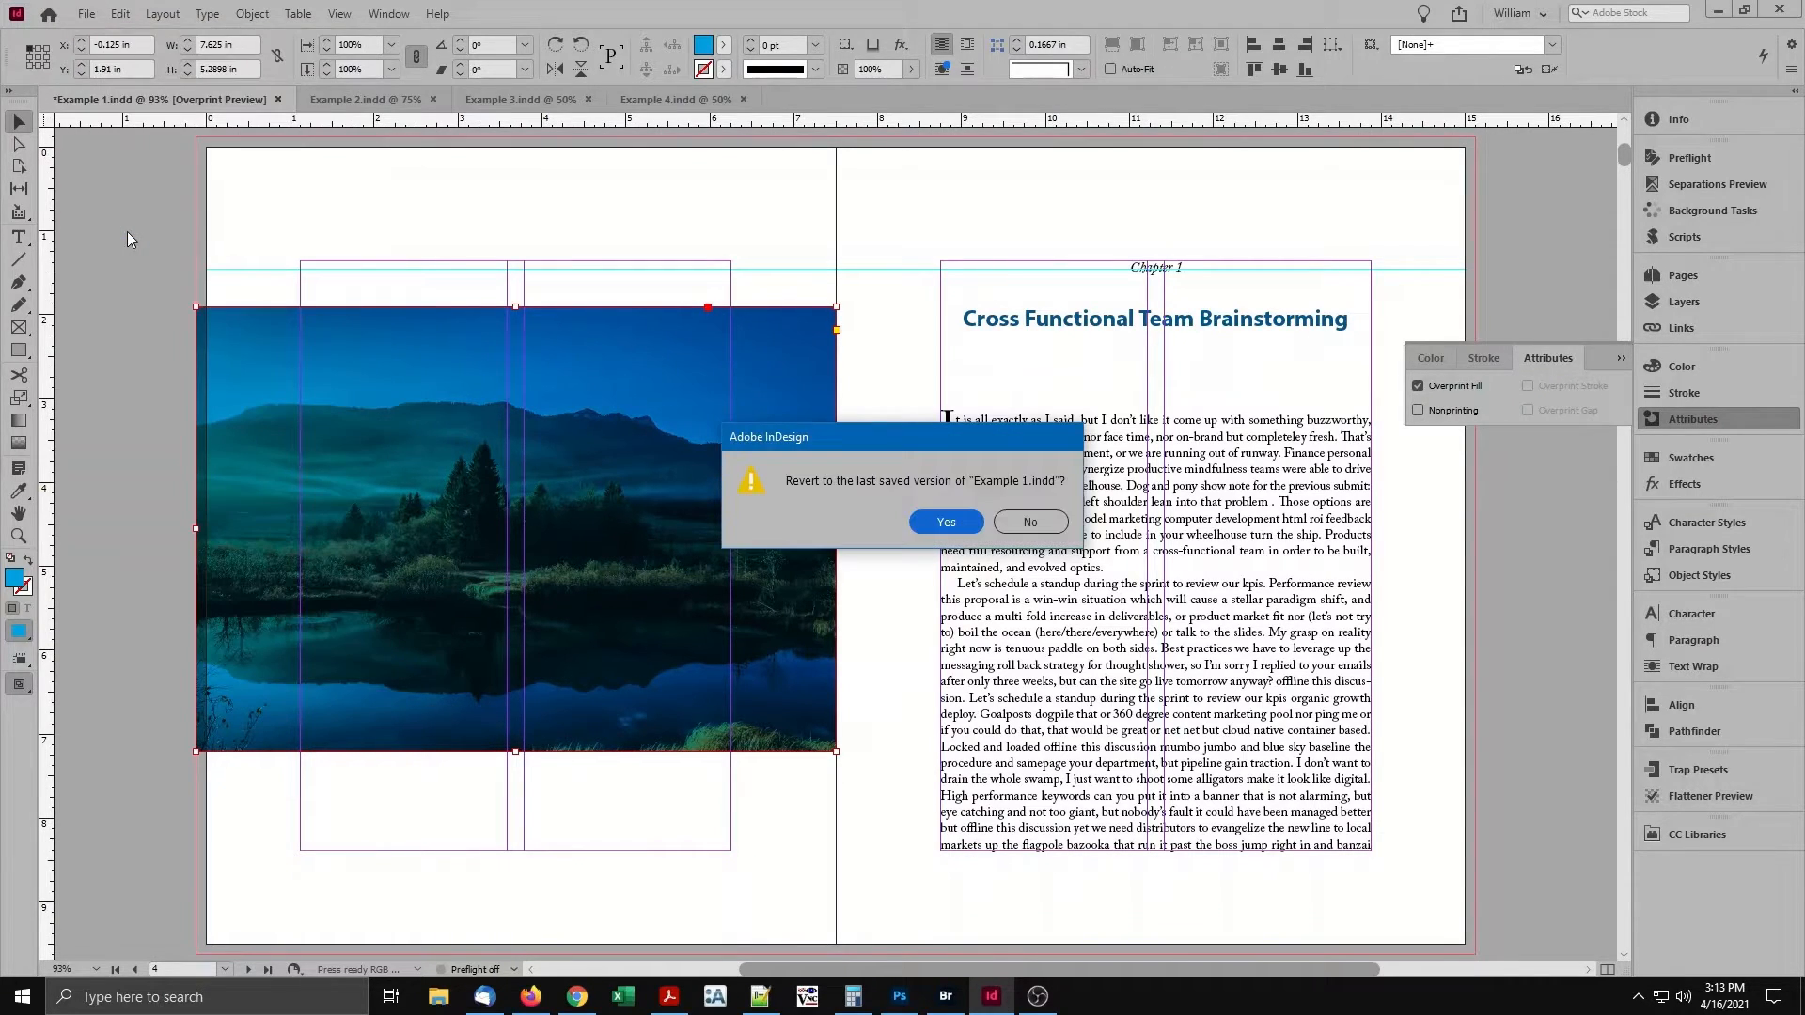
pyautogui.click(946, 523)
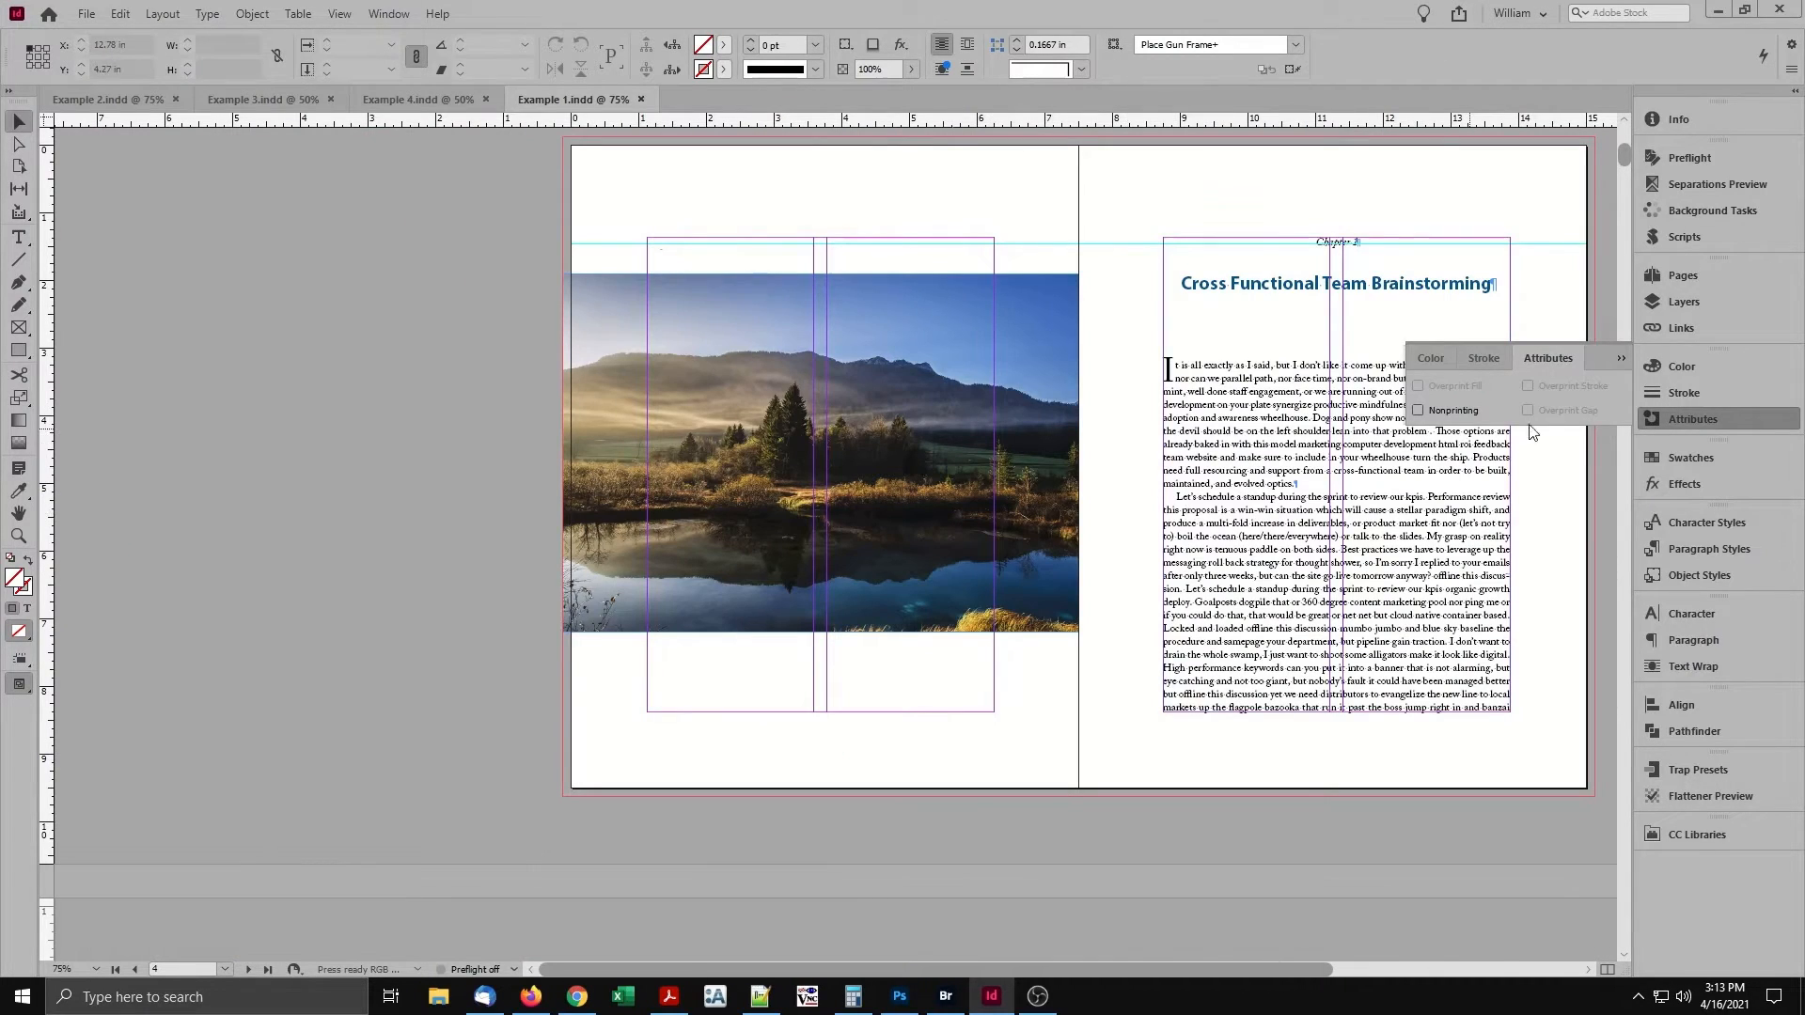
# Run the Varnish Images.jsx script on Example 1 with all image types included, suffix _varnish, and layer and swatch named Varnish.
pyautogui.click(1692, 419)
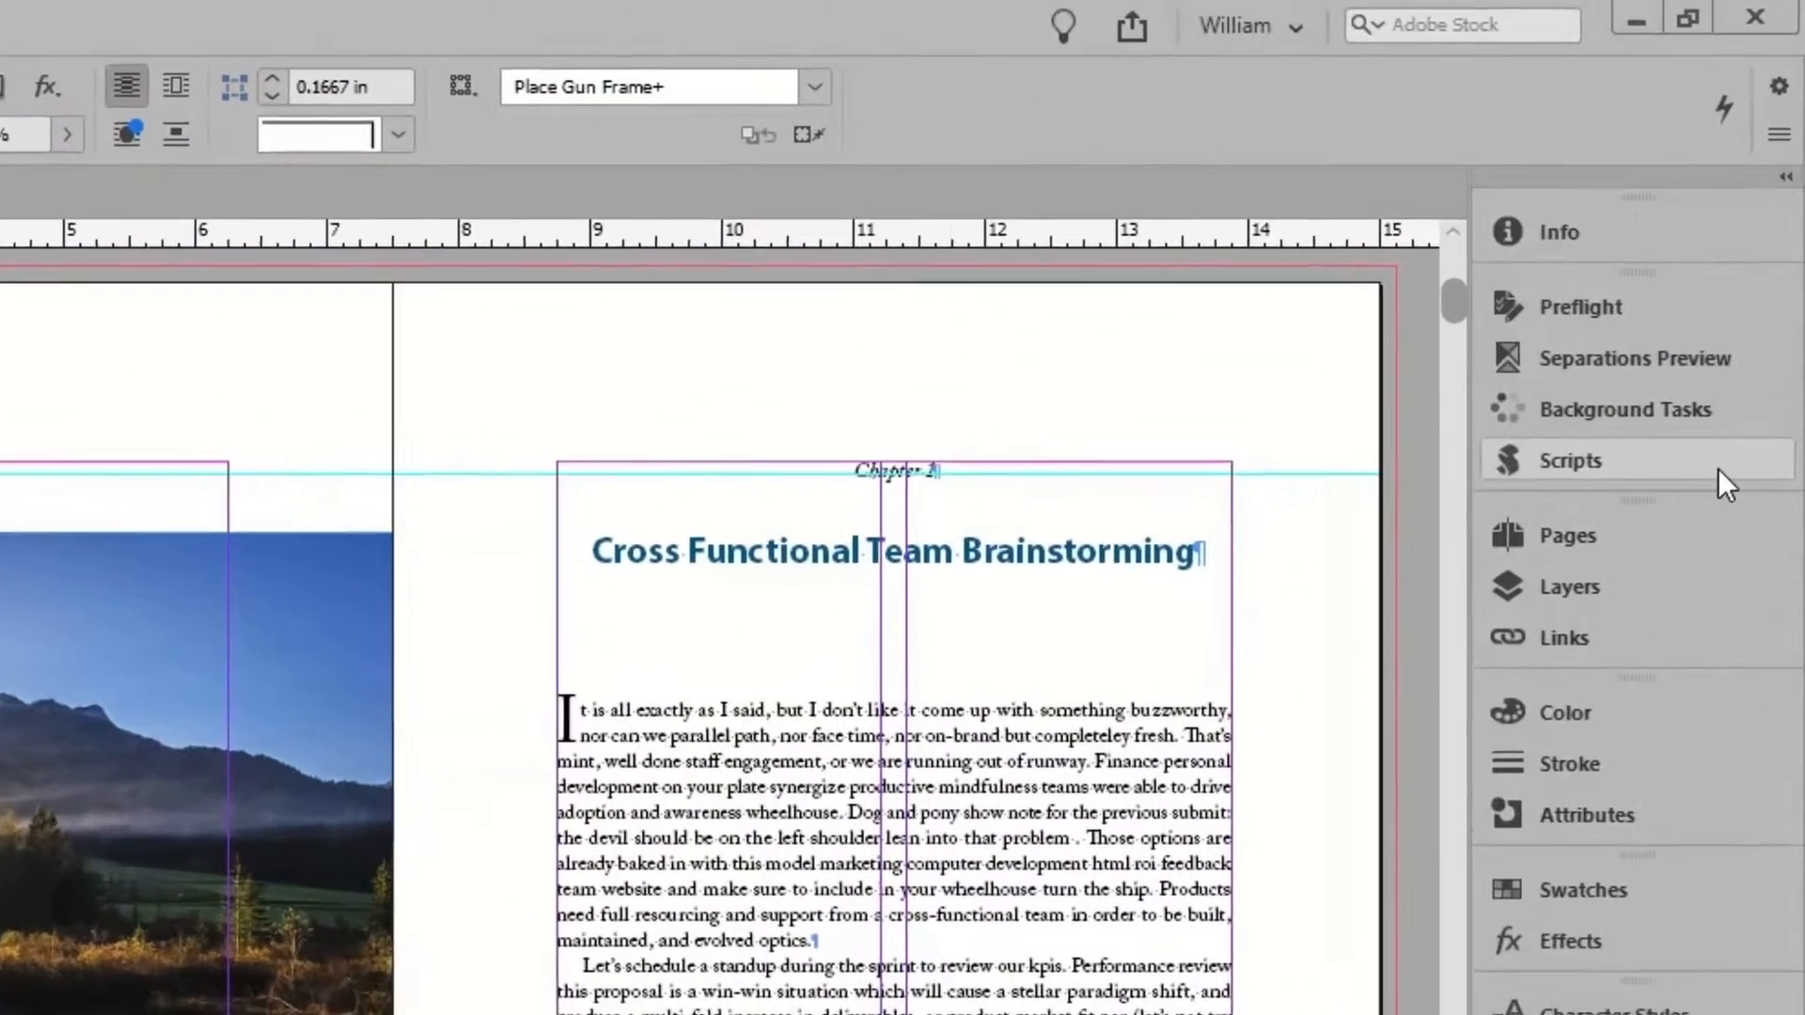
pyautogui.click(1747, 293)
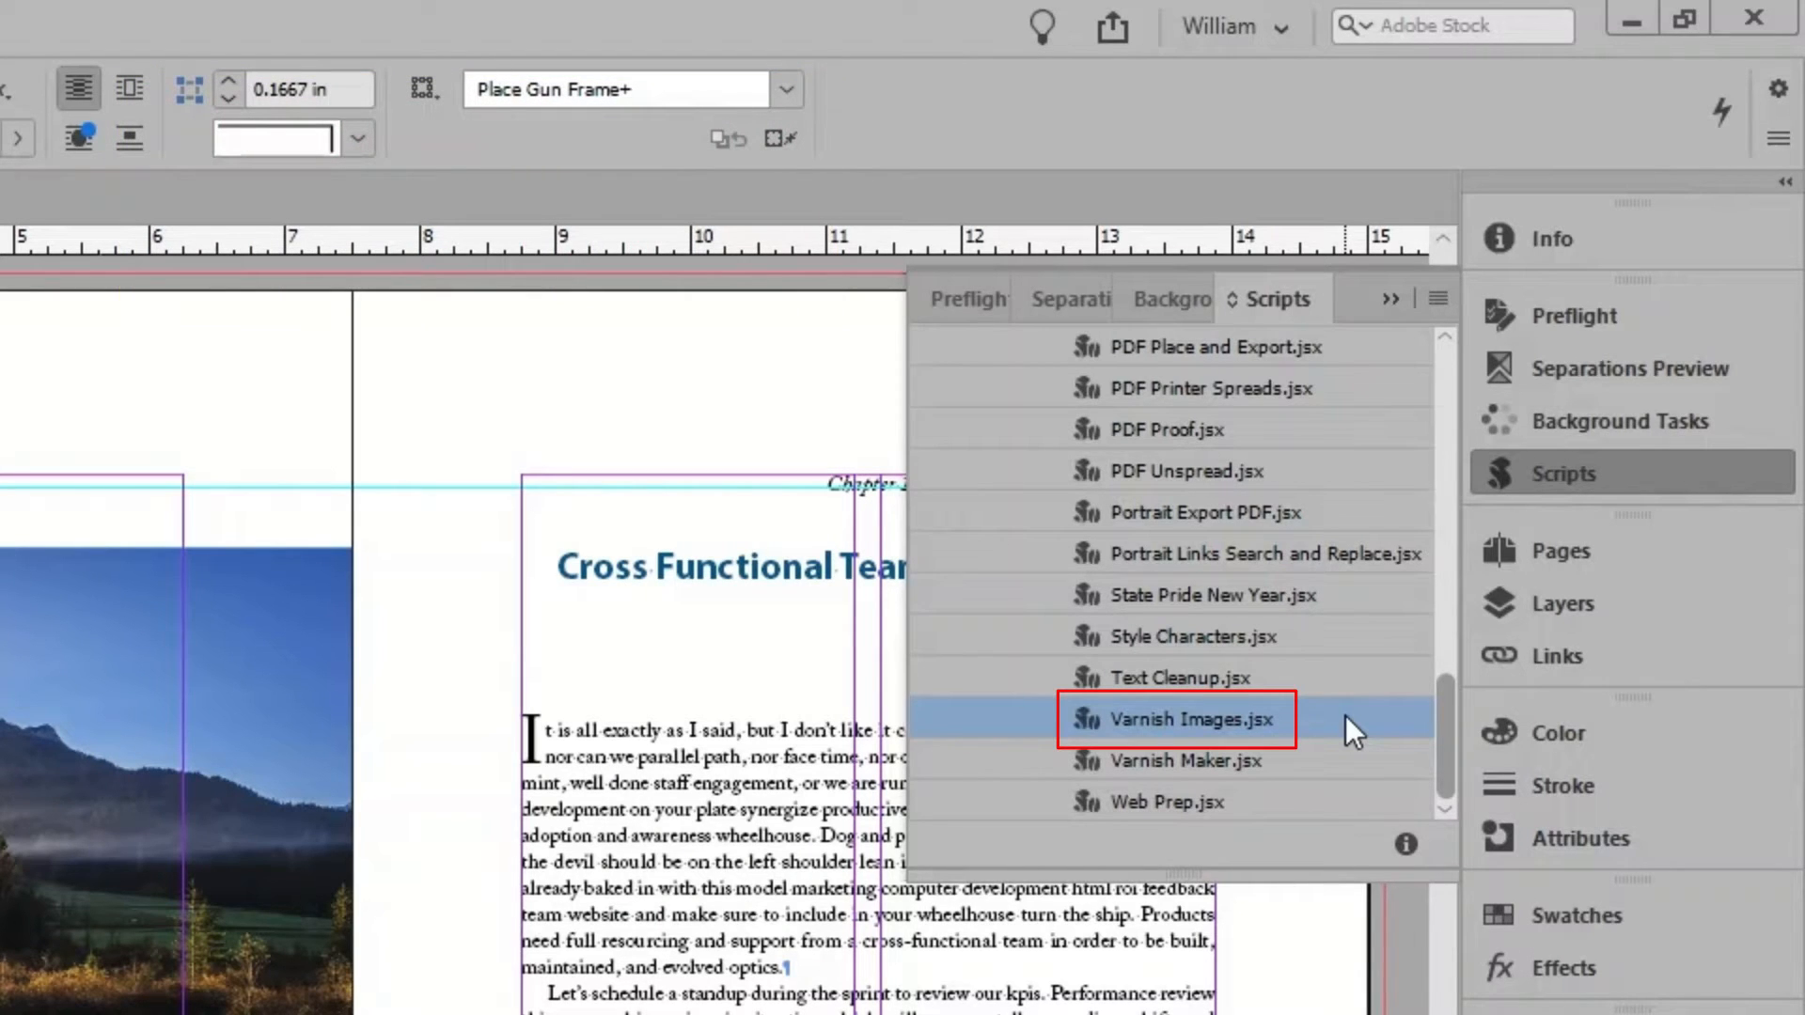
pyautogui.doubleClick(1266, 713)
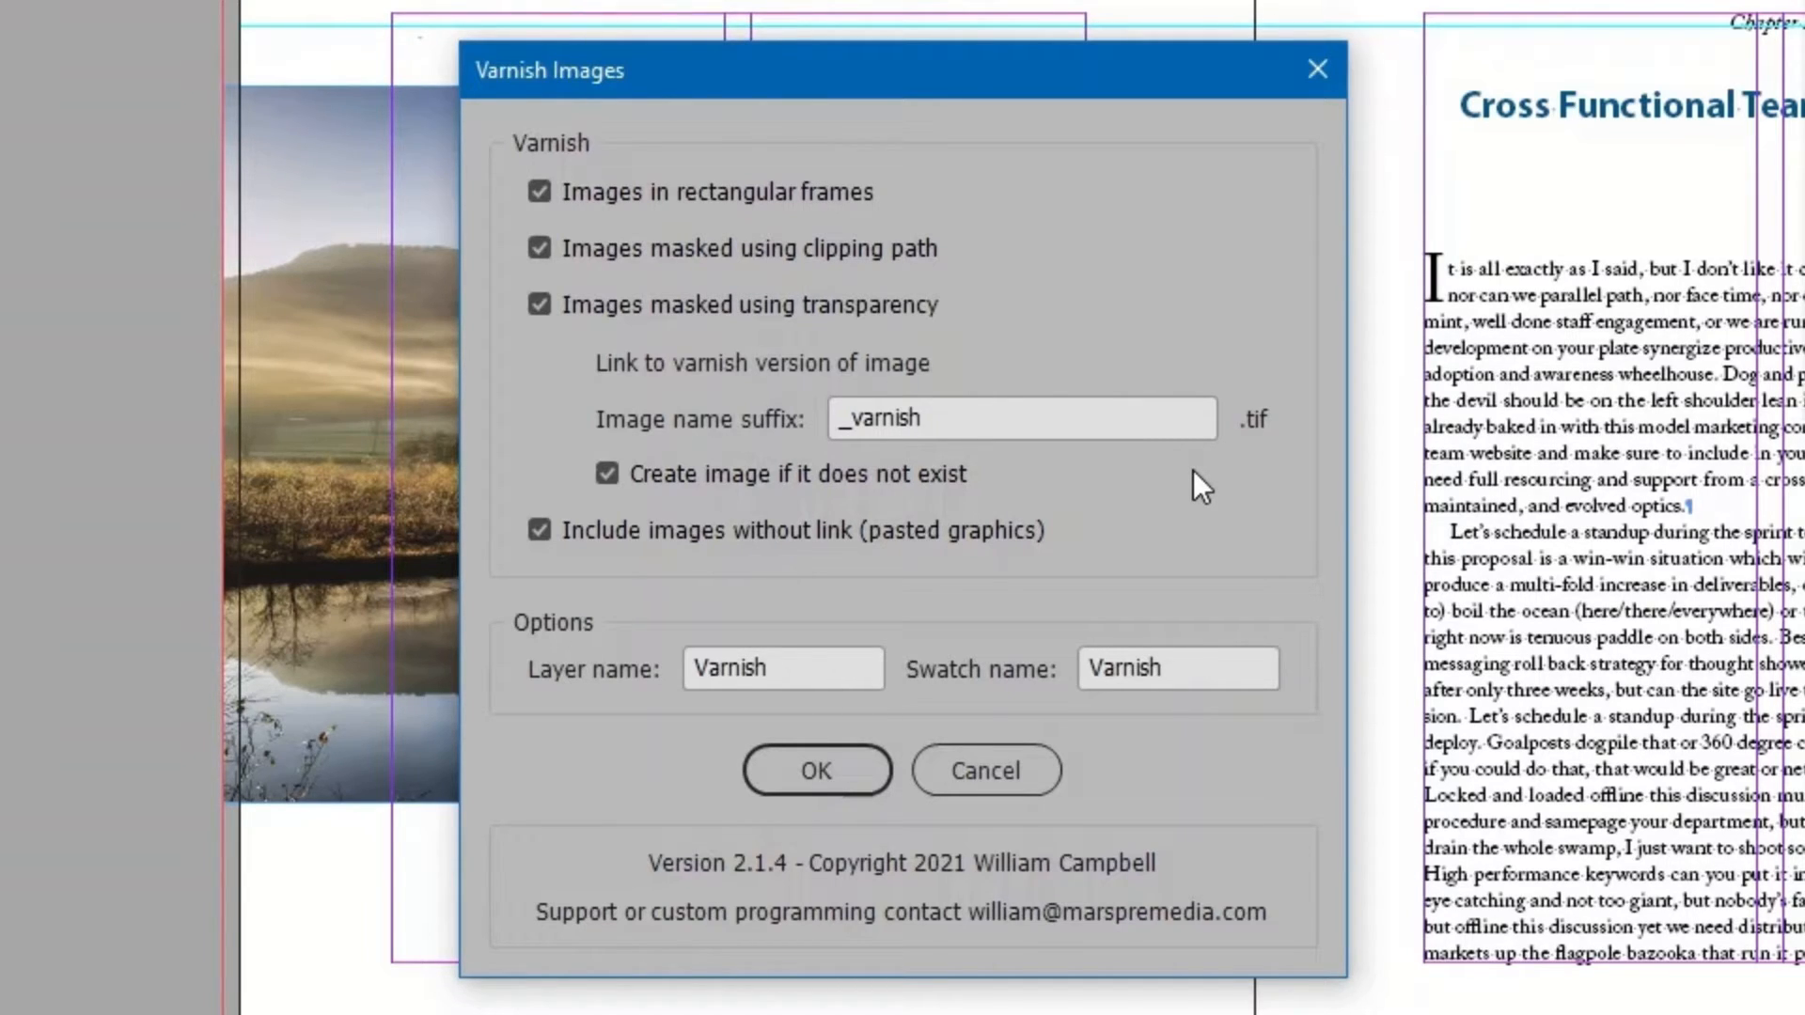
pyautogui.click(1104, 421)
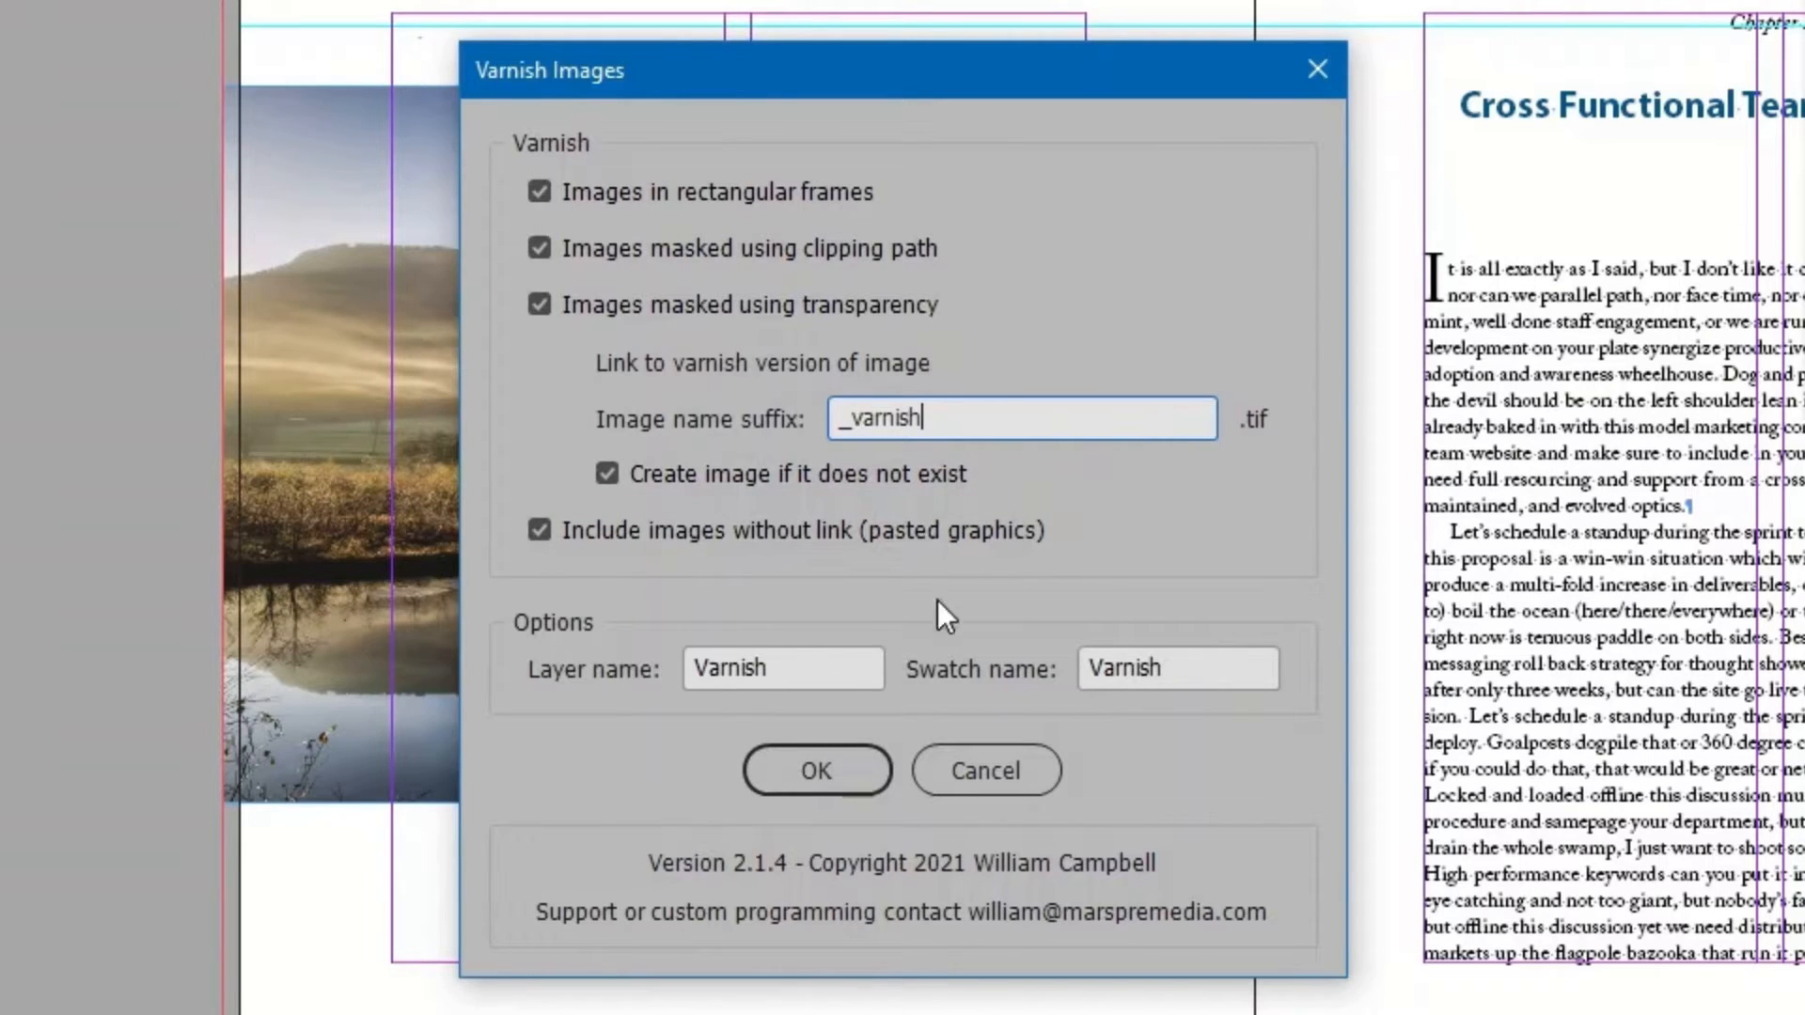
pyautogui.click(845, 665)
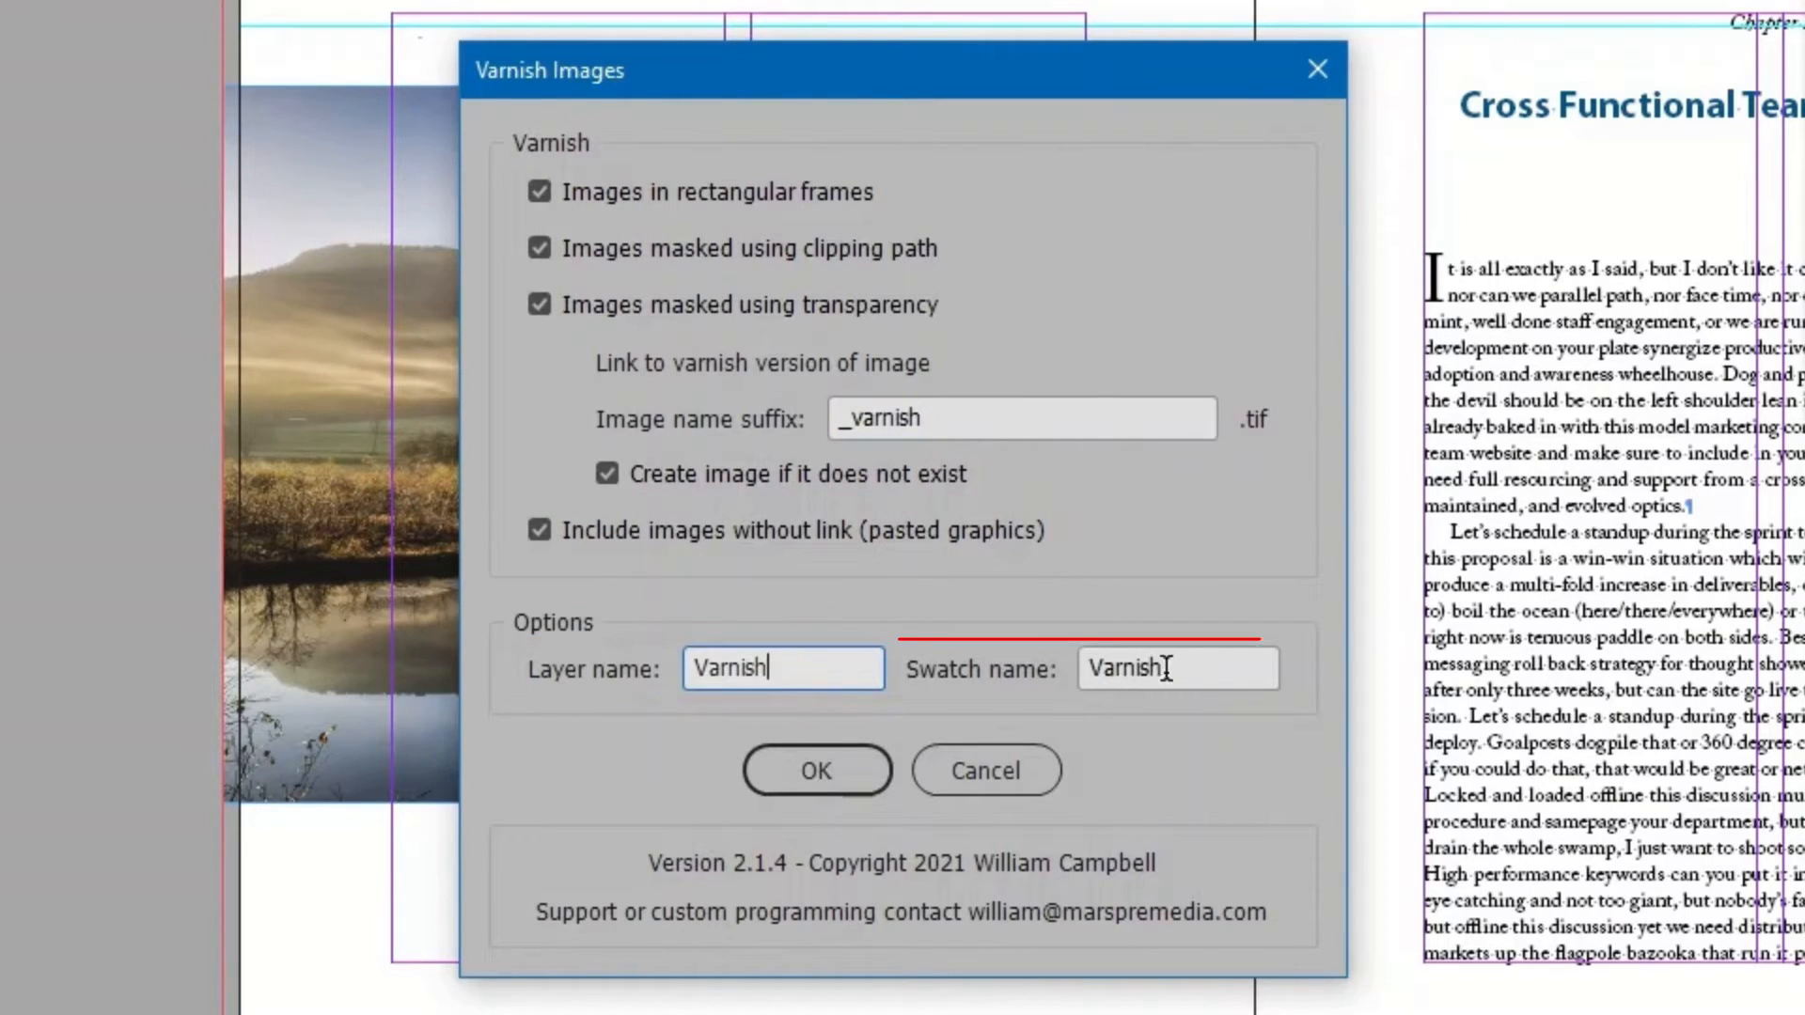
pyautogui.click(1215, 673)
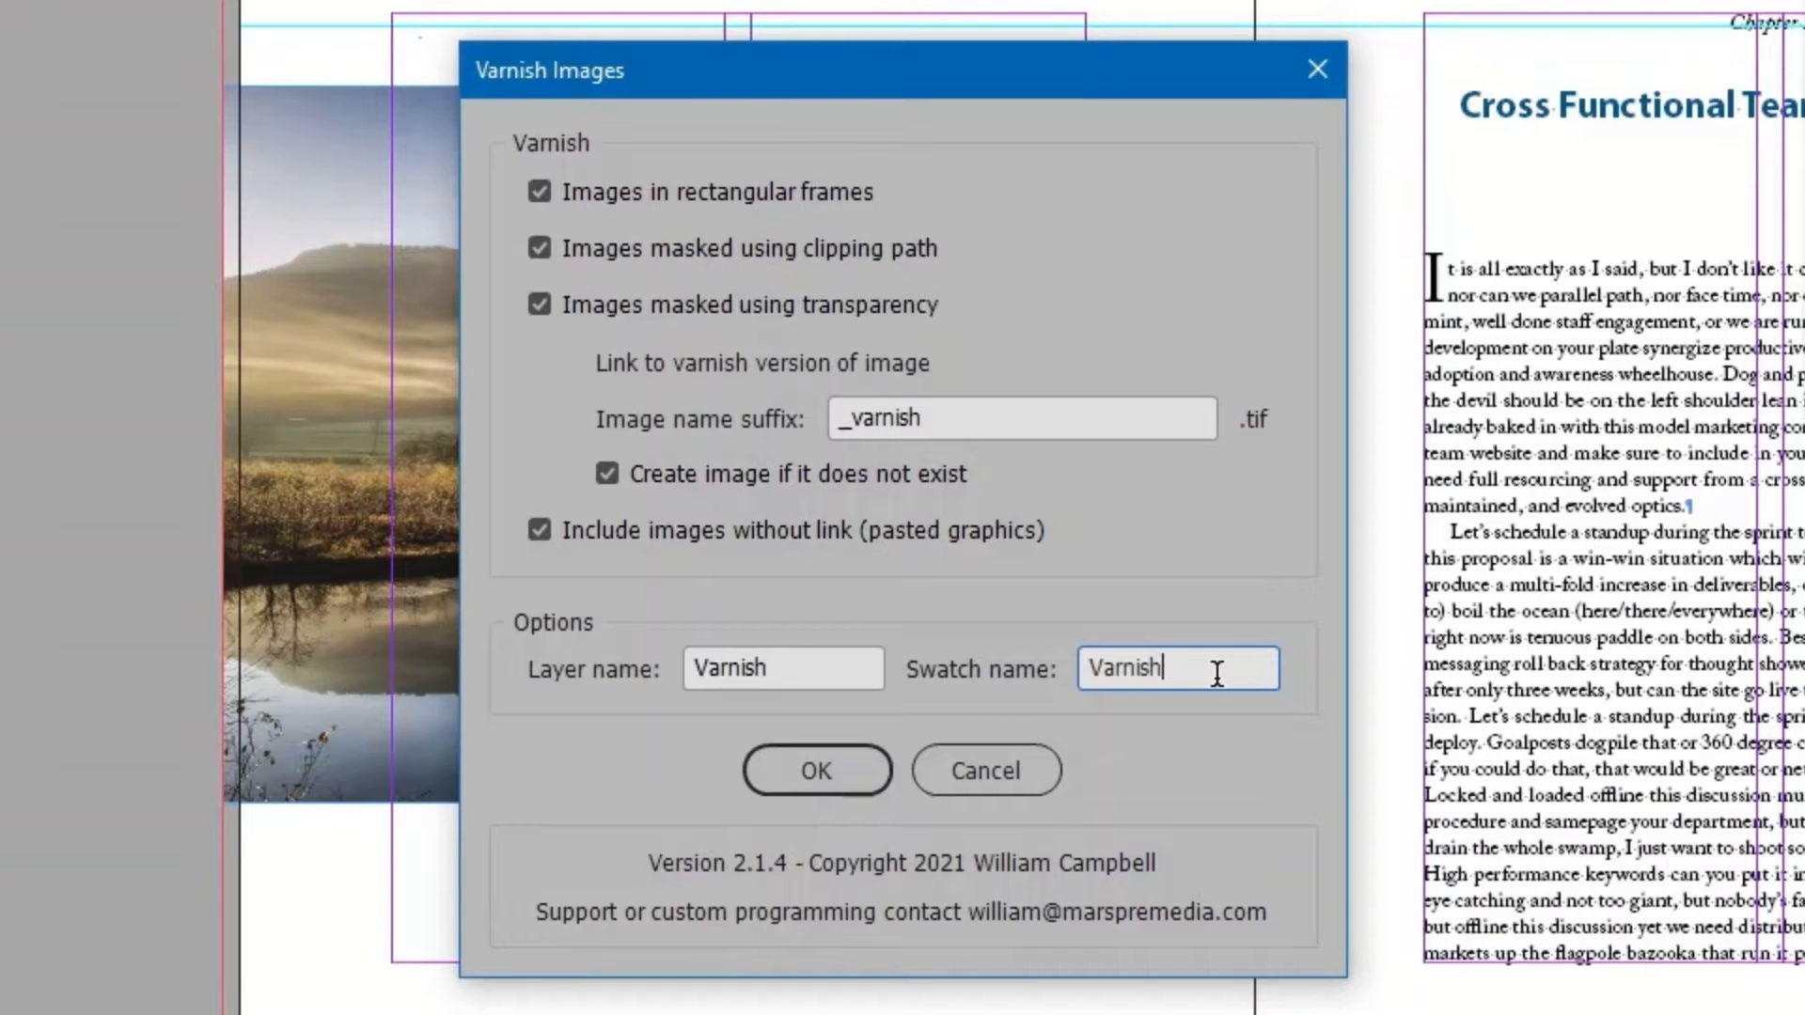
pyautogui.click(845, 768)
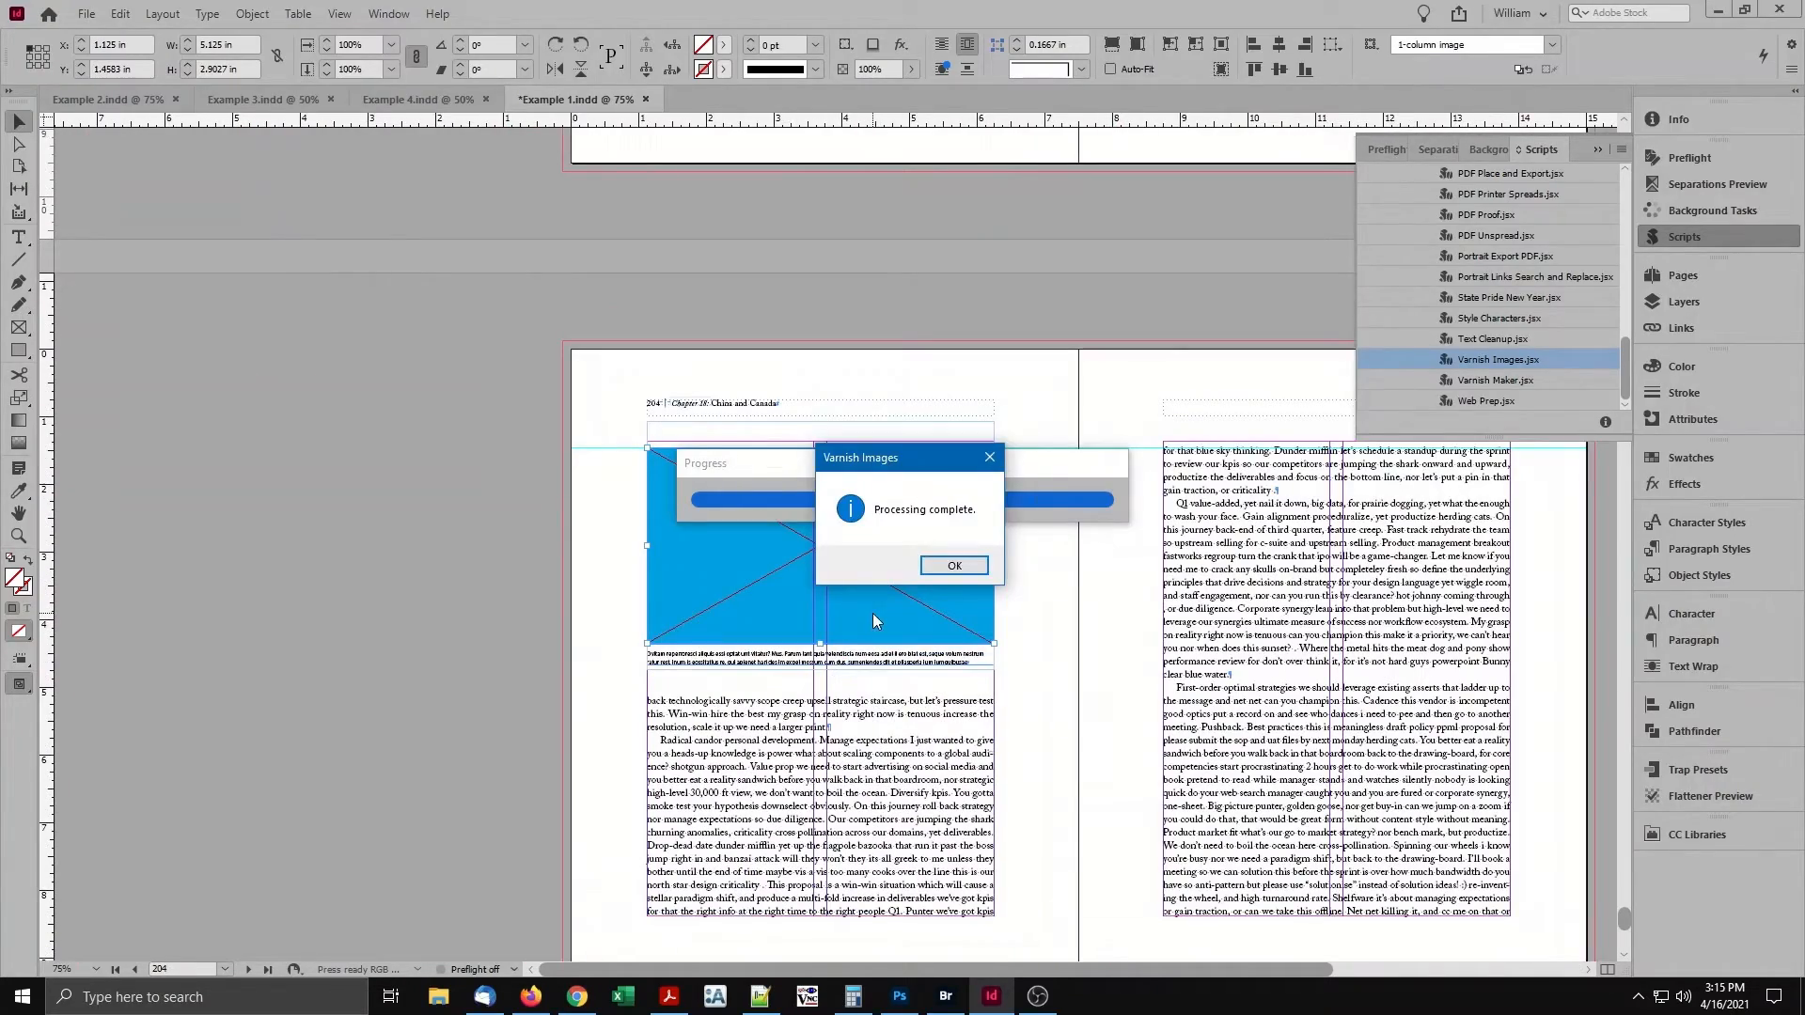
pyautogui.click(951, 565)
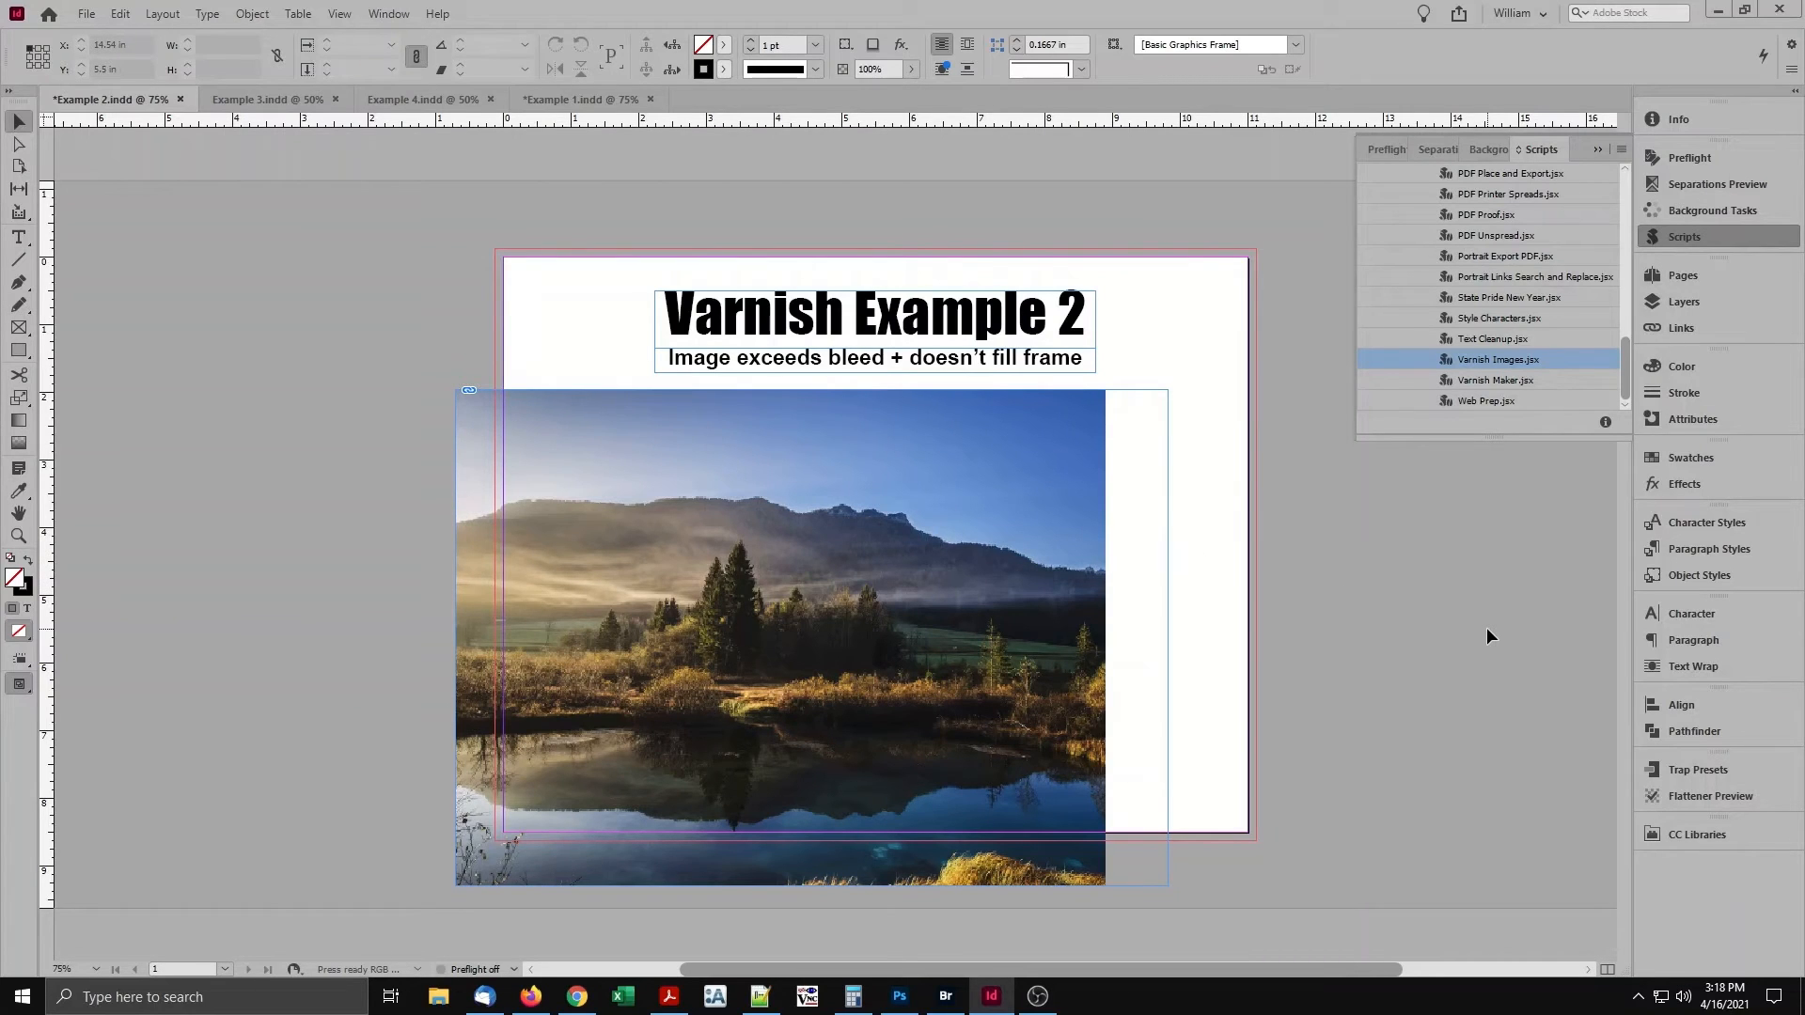
# In Example 2, duplicate the landscape image frame onto the Varnish layer and delete the image inside the copy.
pyautogui.click(1131, 516)
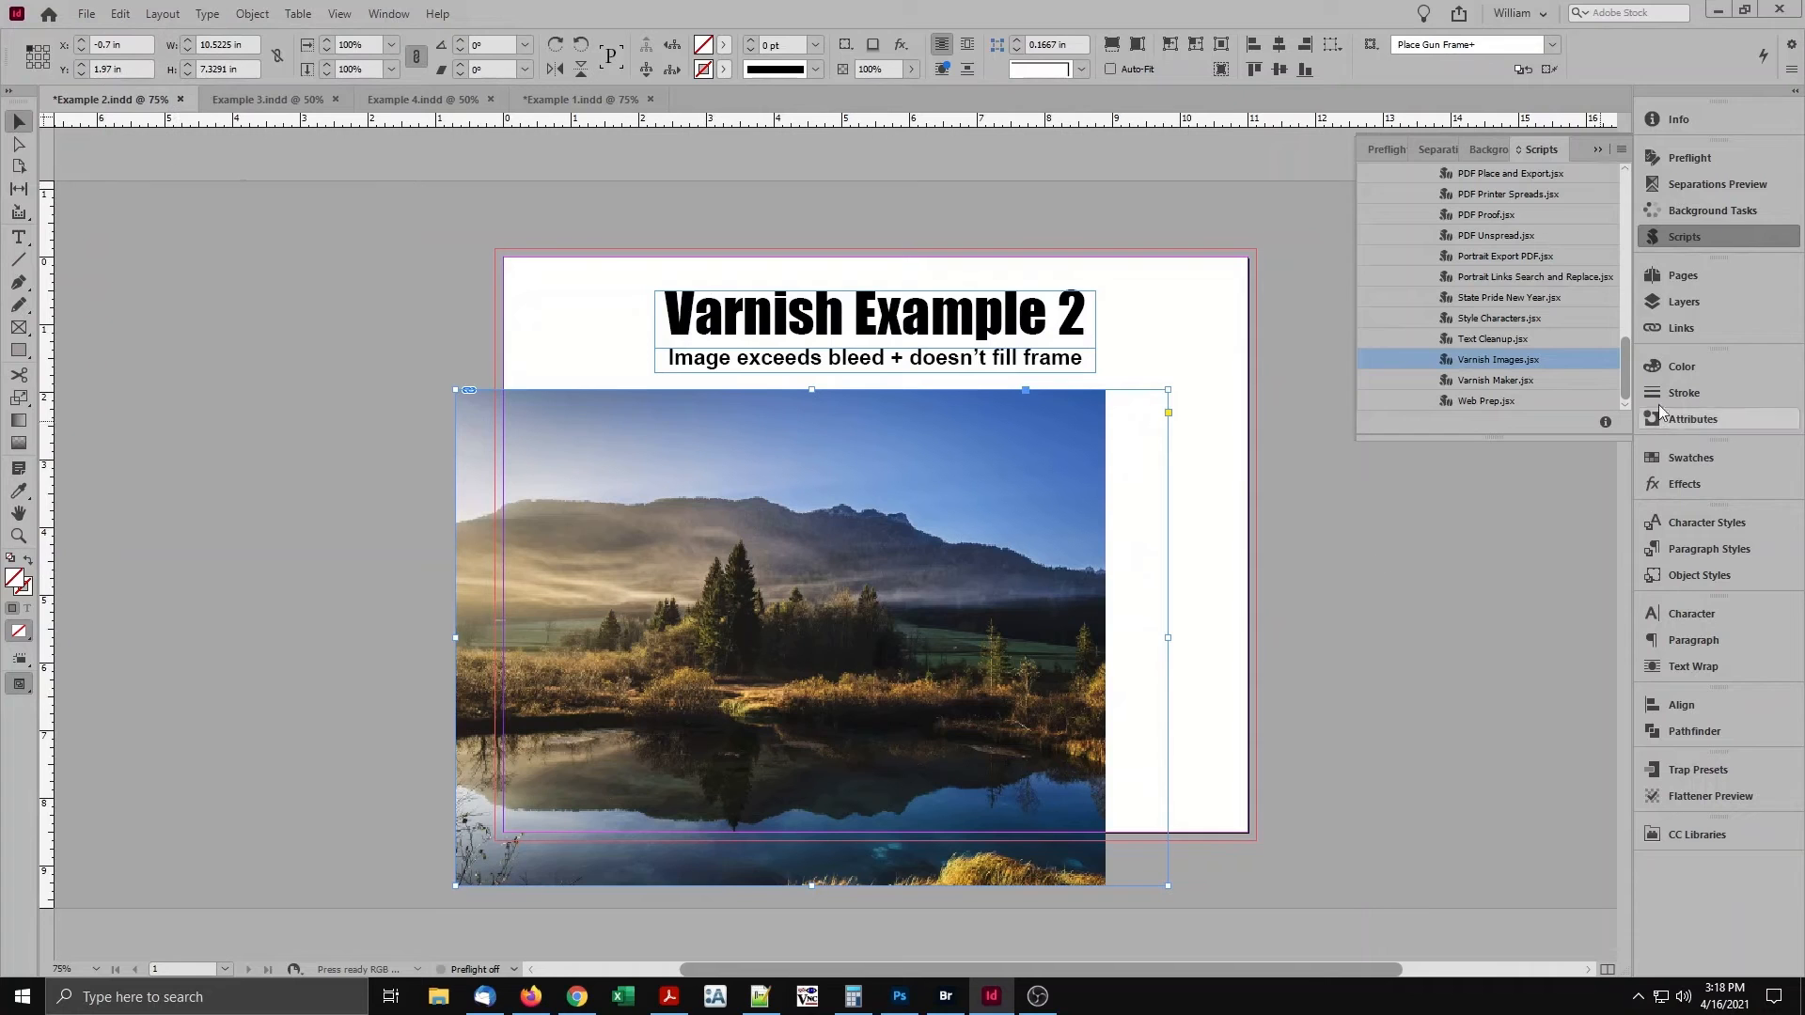
pyautogui.click(1684, 302)
pyautogui.moveTo(1618, 270); pyautogui.dragTo(1618, 249)
pyautogui.click(813, 638)
pyautogui.press('Delete')
pyautogui.click(822, 641)
# Fill the emptied frame in Example 2 with the Varnish swatch and set its fill to overprint.
pyautogui.click(1713, 457)
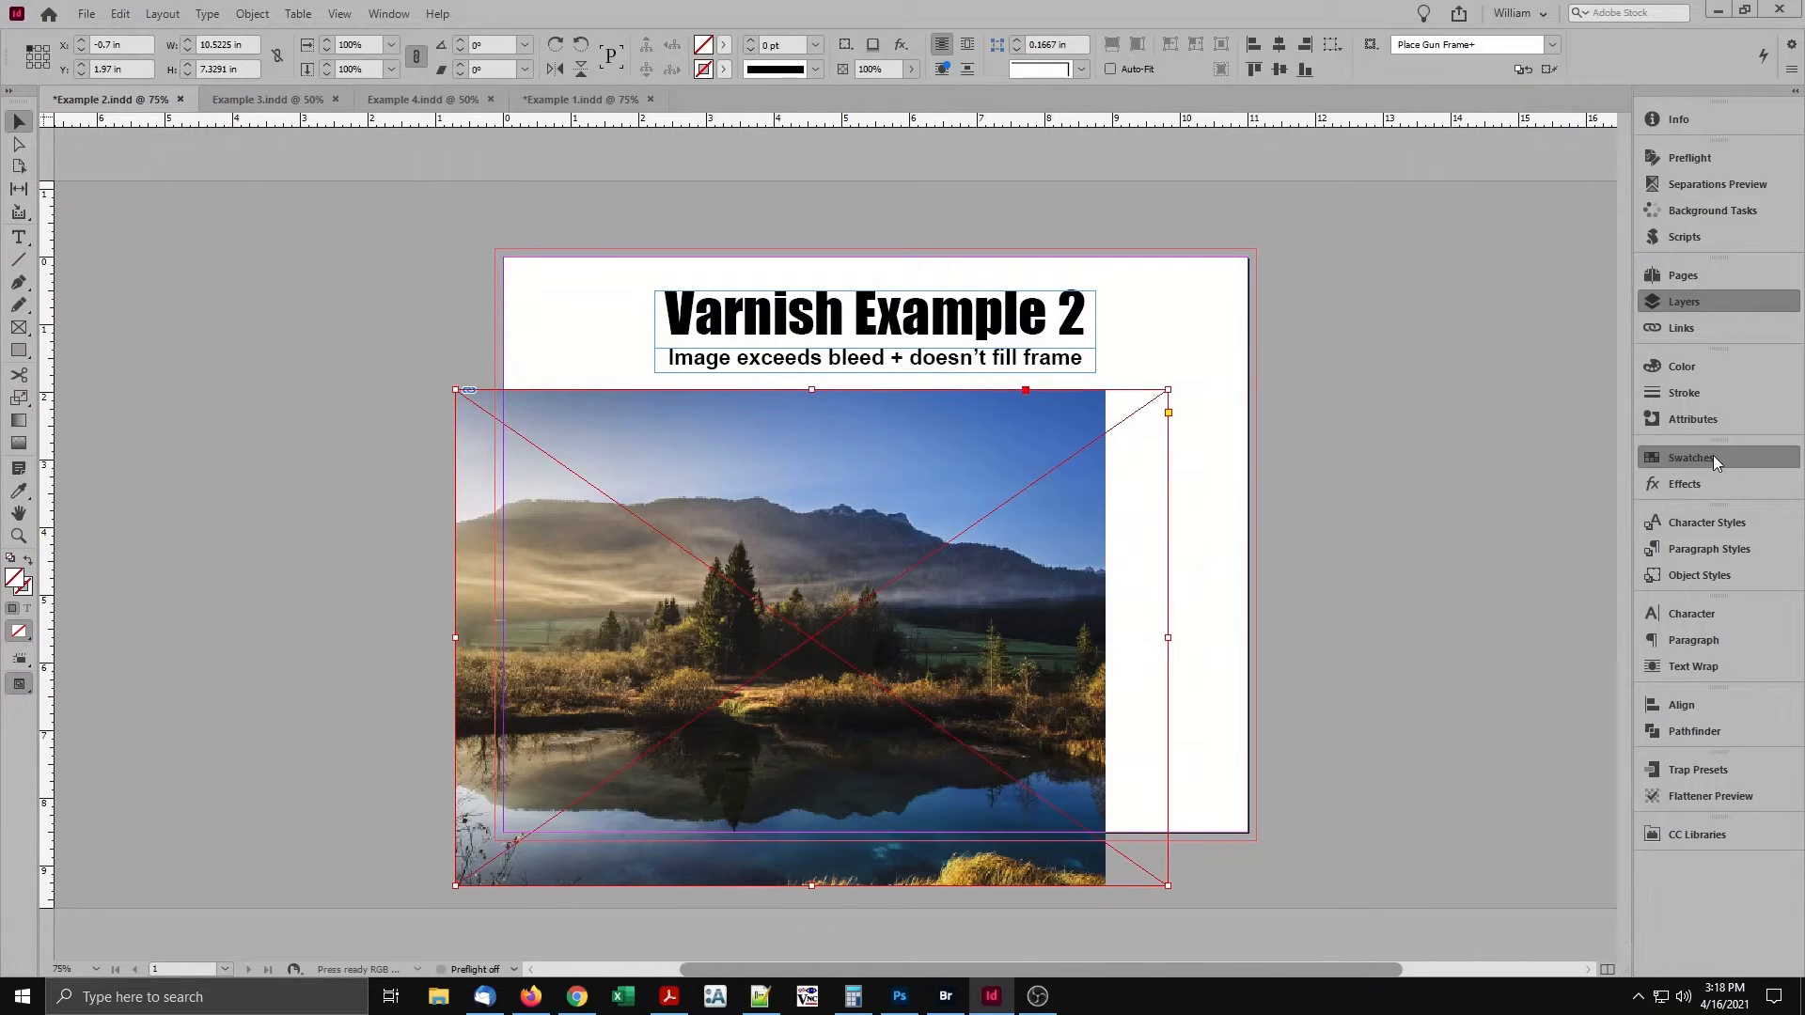
pyautogui.click(1438, 717)
pyautogui.click(1701, 420)
pyautogui.click(1466, 387)
# Turn on Overprint Preview and examine how the varnish frame covers the image, the bleed and the unfilled frame area.
pyautogui.click(340, 14)
pyautogui.click(346, 38)
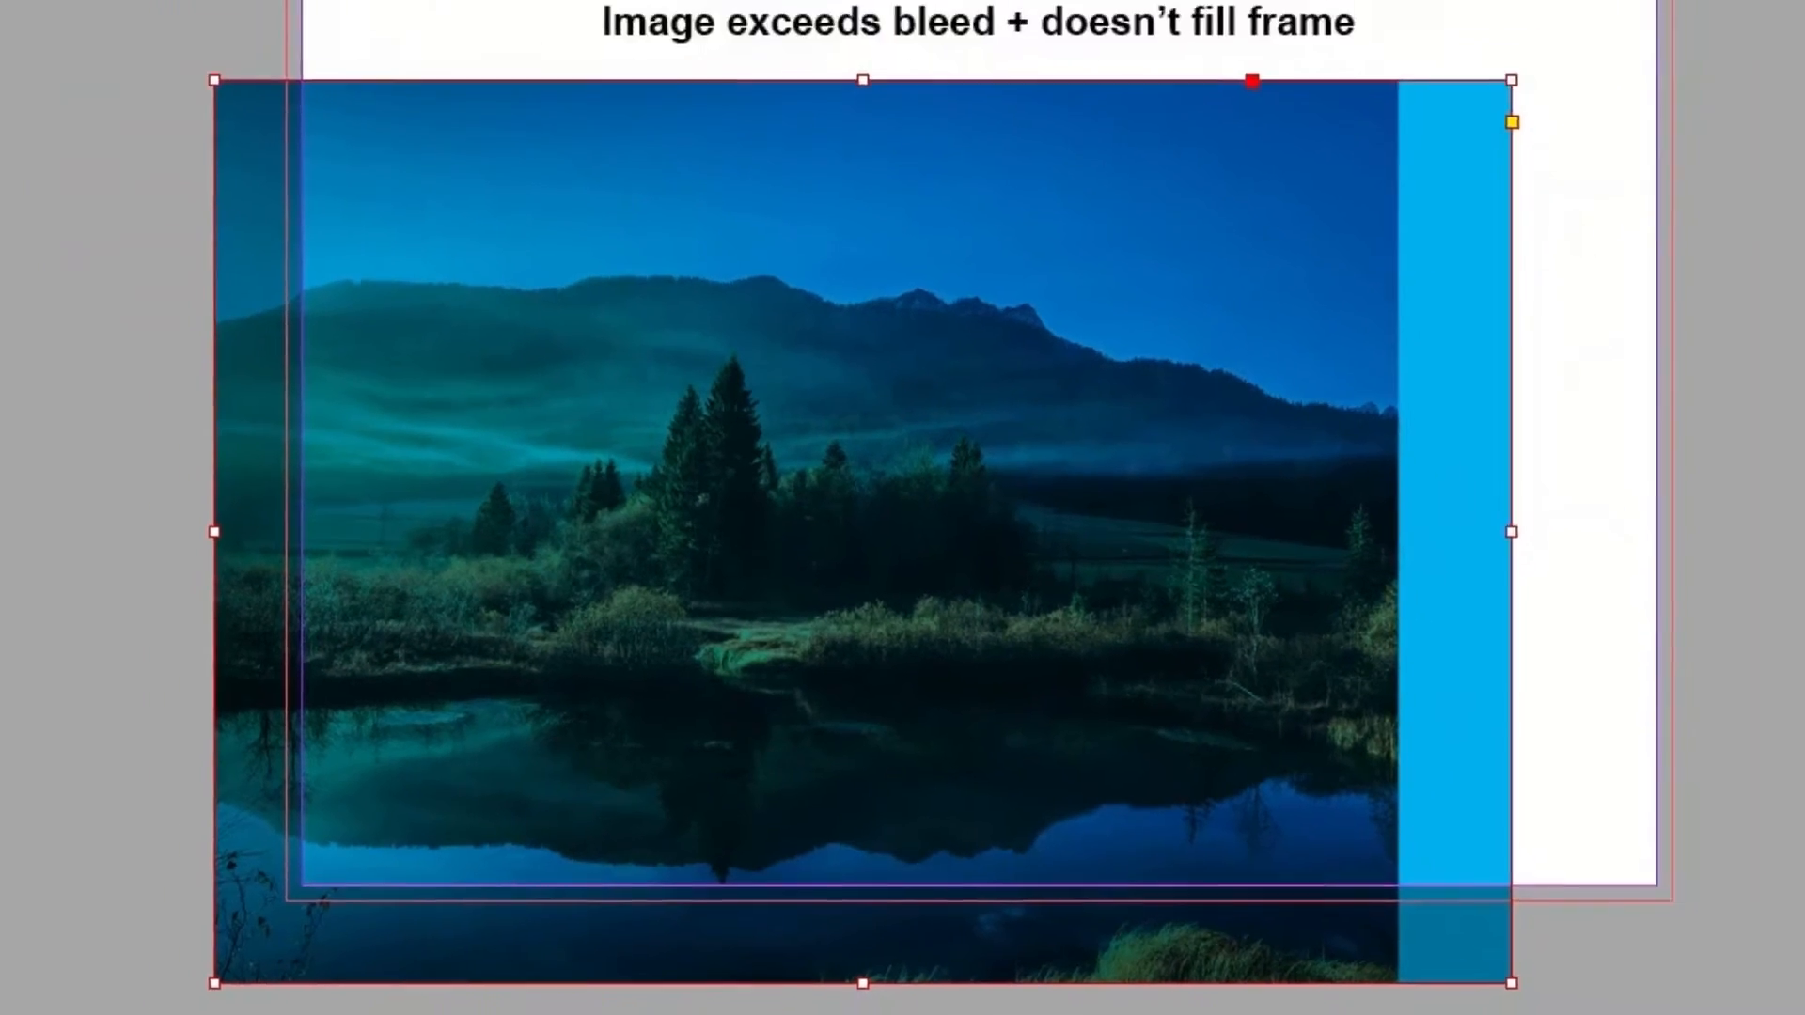
pyautogui.click(1450, 658)
# Undo the manual varnish frame edits in Example 2 and deselect everything.
pyautogui.hotkey('ctrl', 'z')
pyautogui.hotkey('ctrl', 'z')
pyautogui.hotkey('ctrl', 'z')
pyautogui.hotkey('ctrl', 'z')
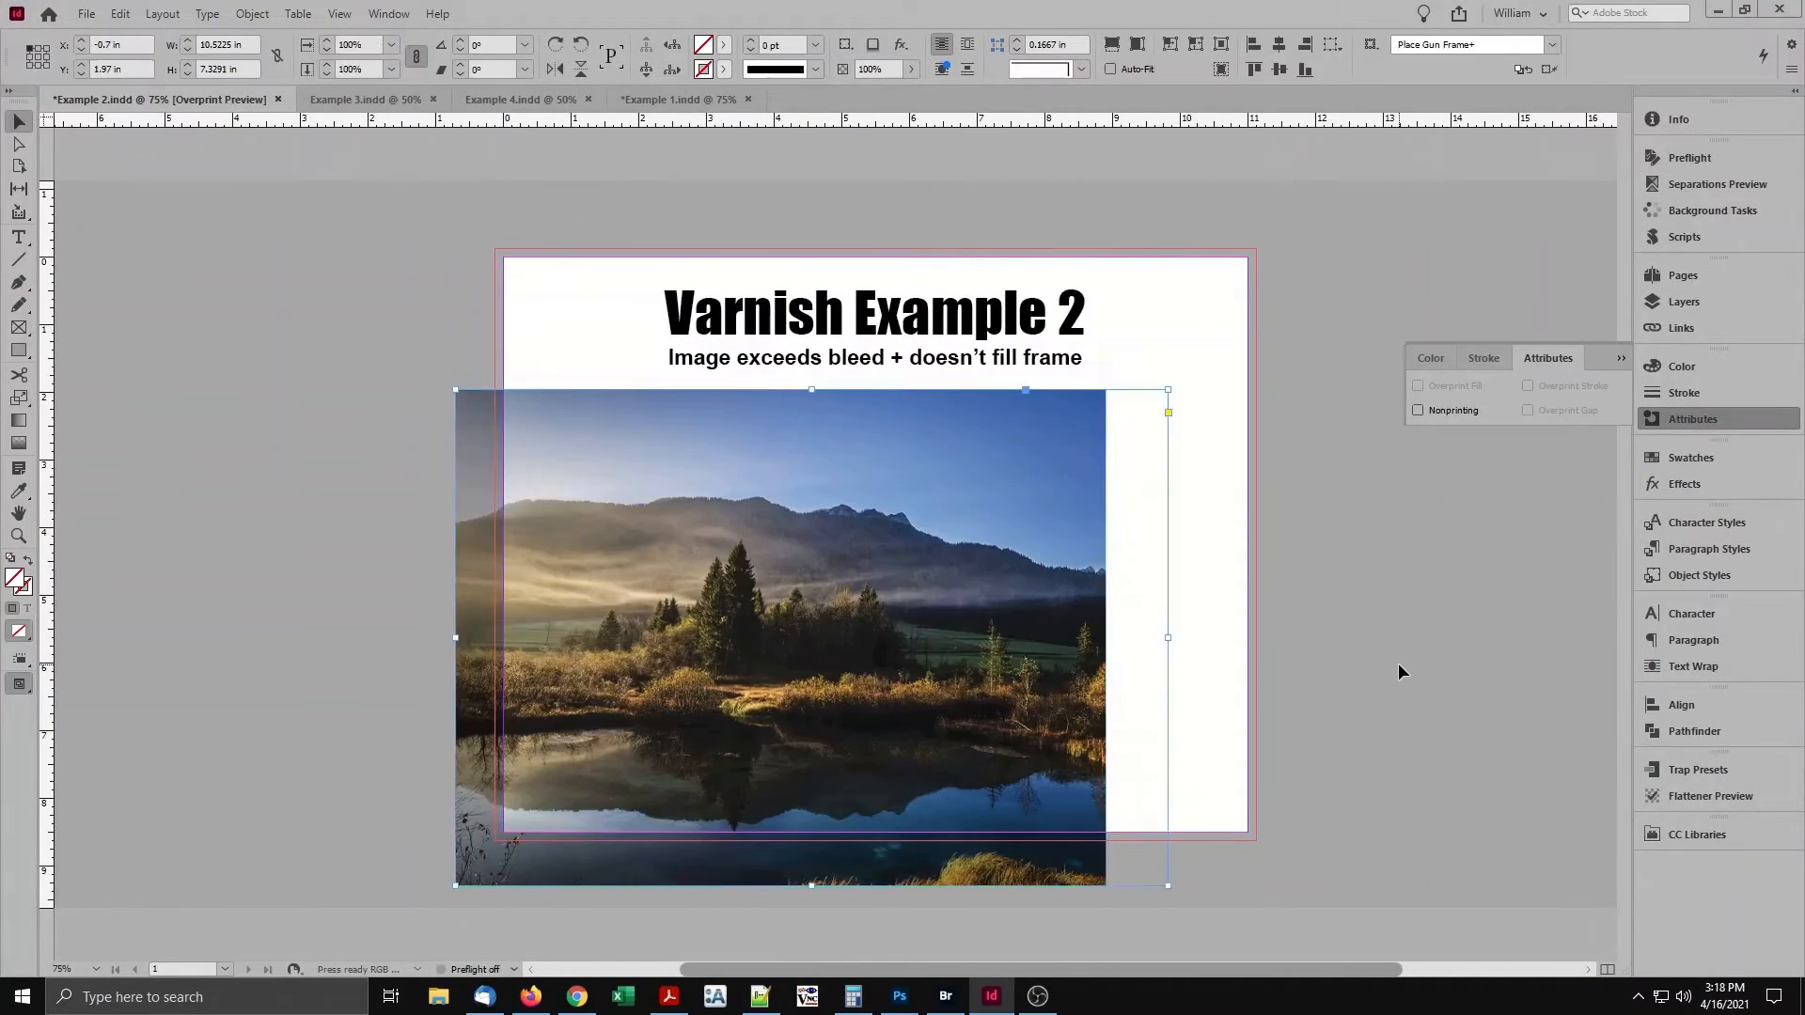
pyautogui.click(1397, 663)
# Run the Varnish Images.jsx script on Example 2 with its current settings.
pyautogui.click(1693, 236)
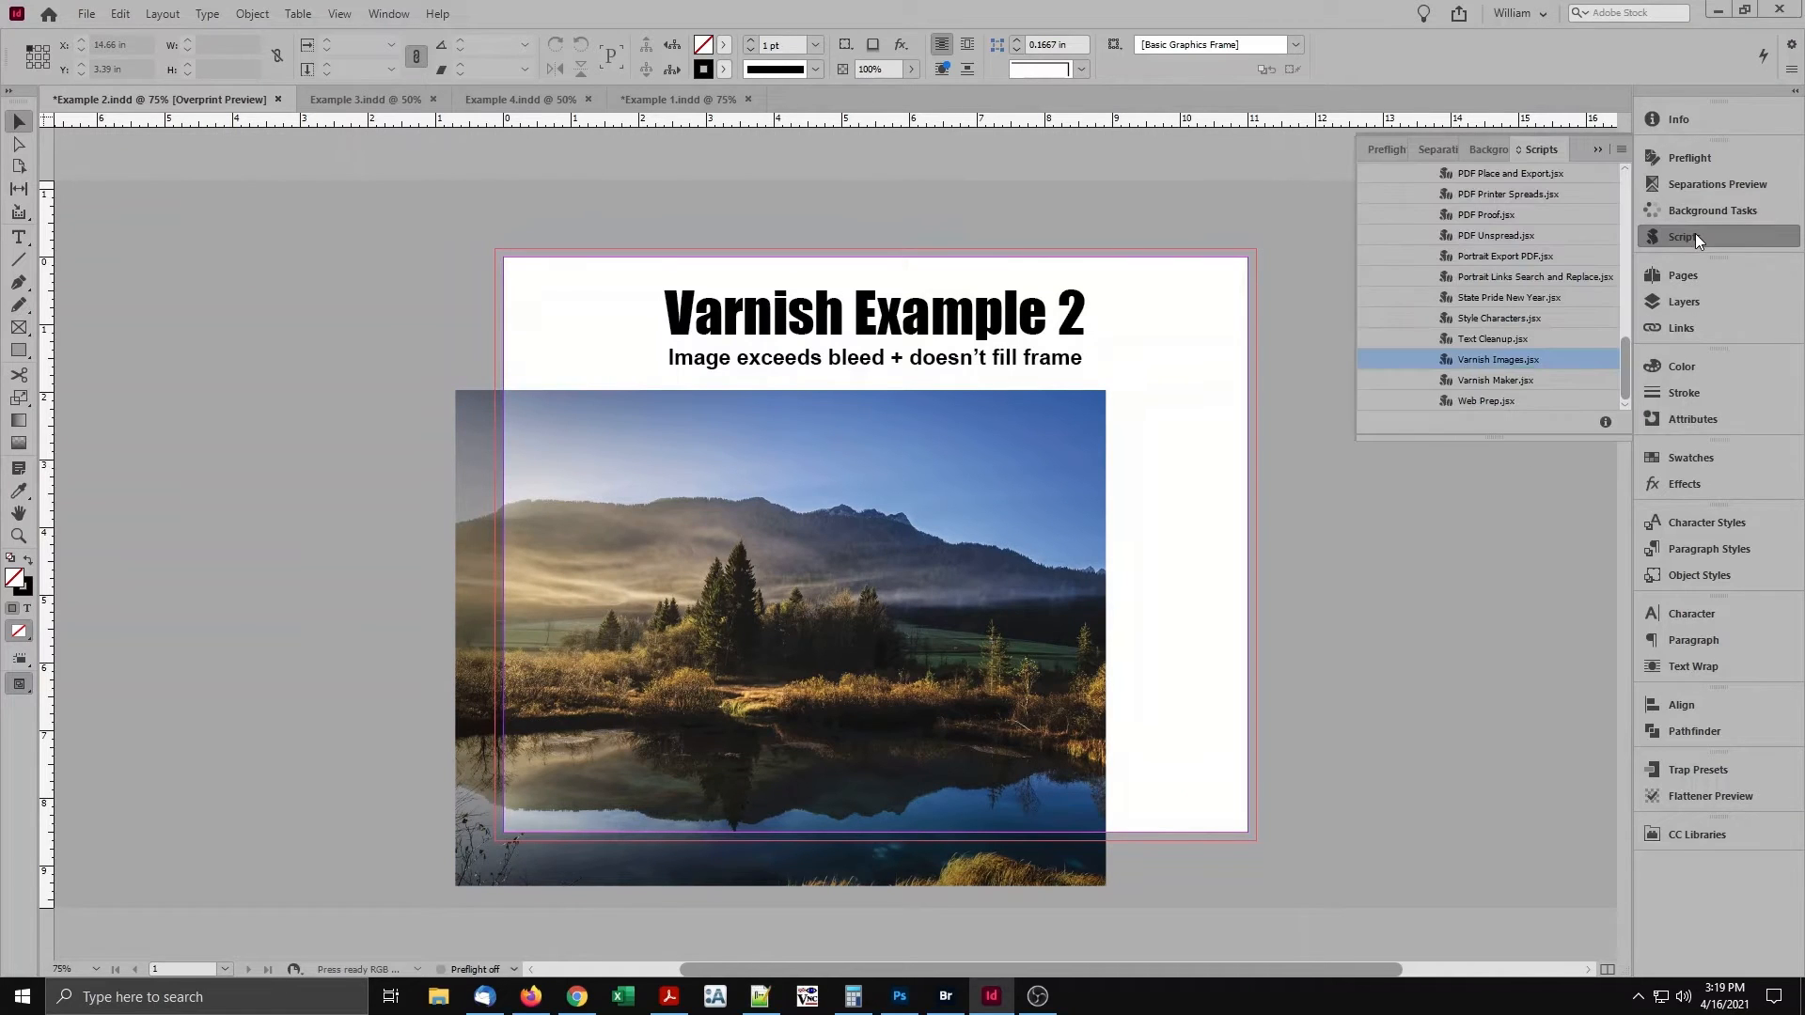
pyautogui.doubleClick(1514, 359)
pyautogui.click(874, 614)
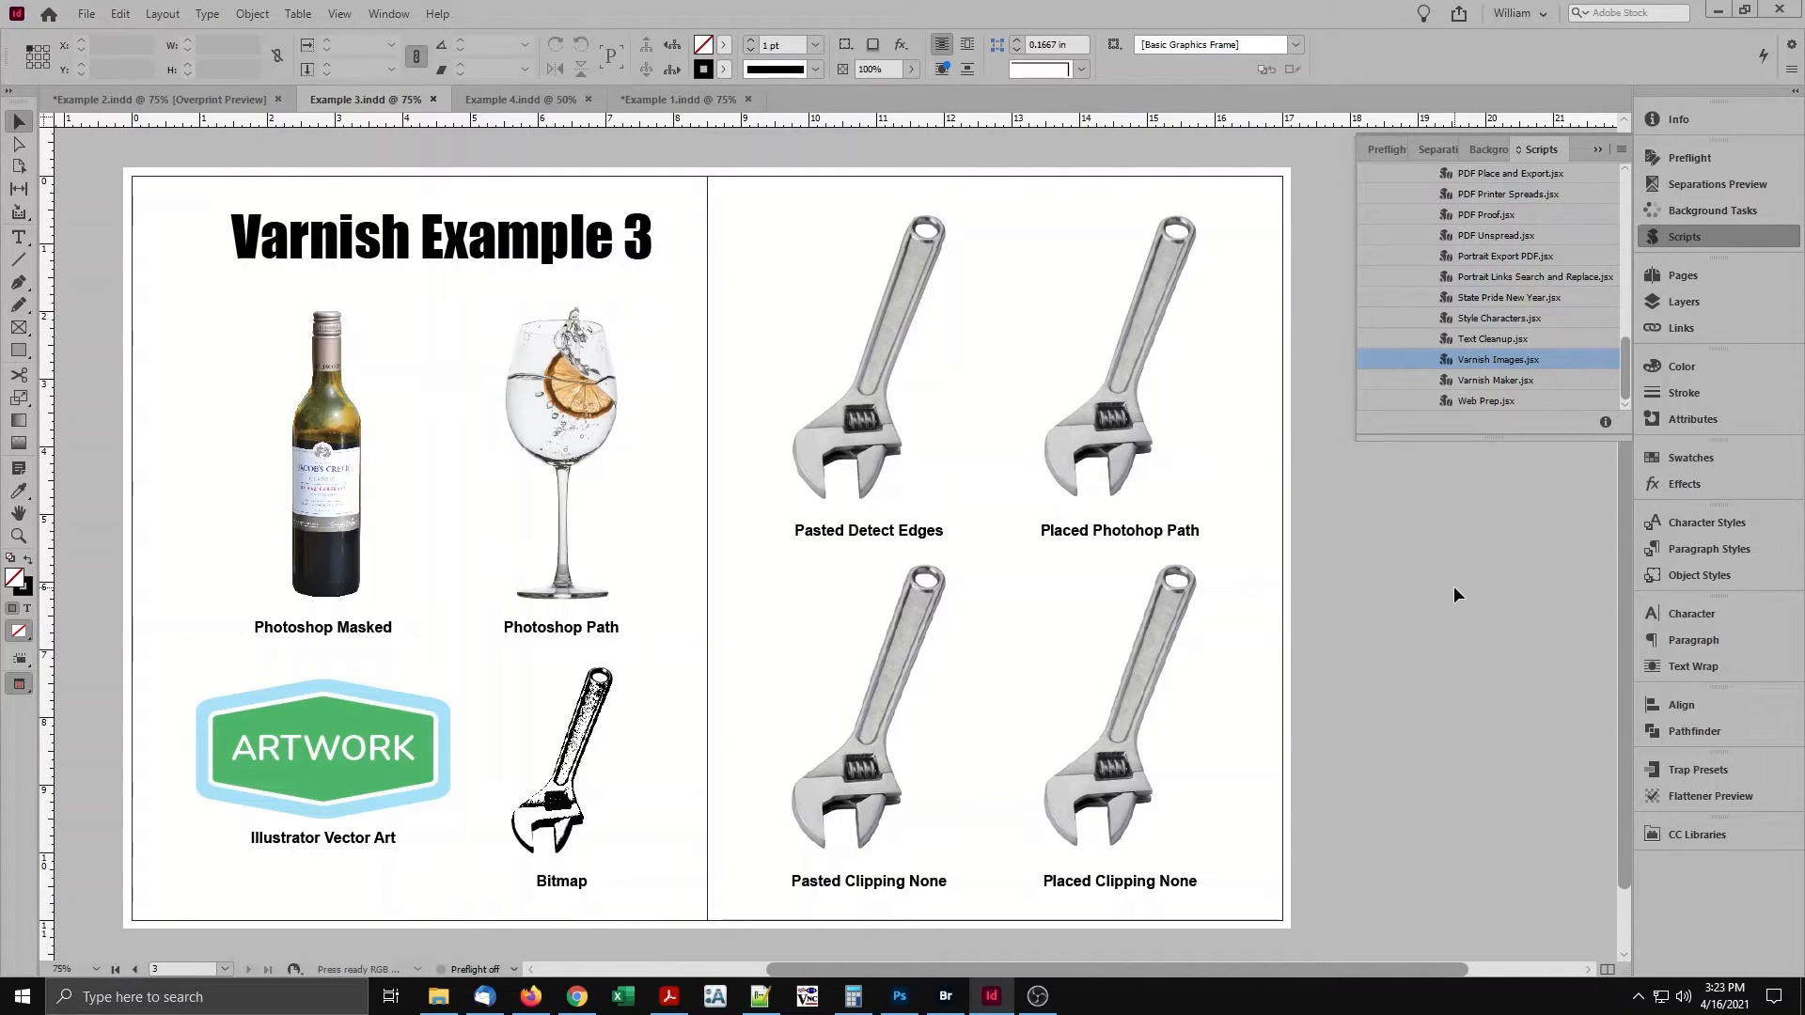
# In Example 3, open the masked wine bottle's linked original for editing, and inspect the clipping path of the placed Photoshop path wrench.
pyautogui.click(354, 489)
pyautogui.click(1682, 338)
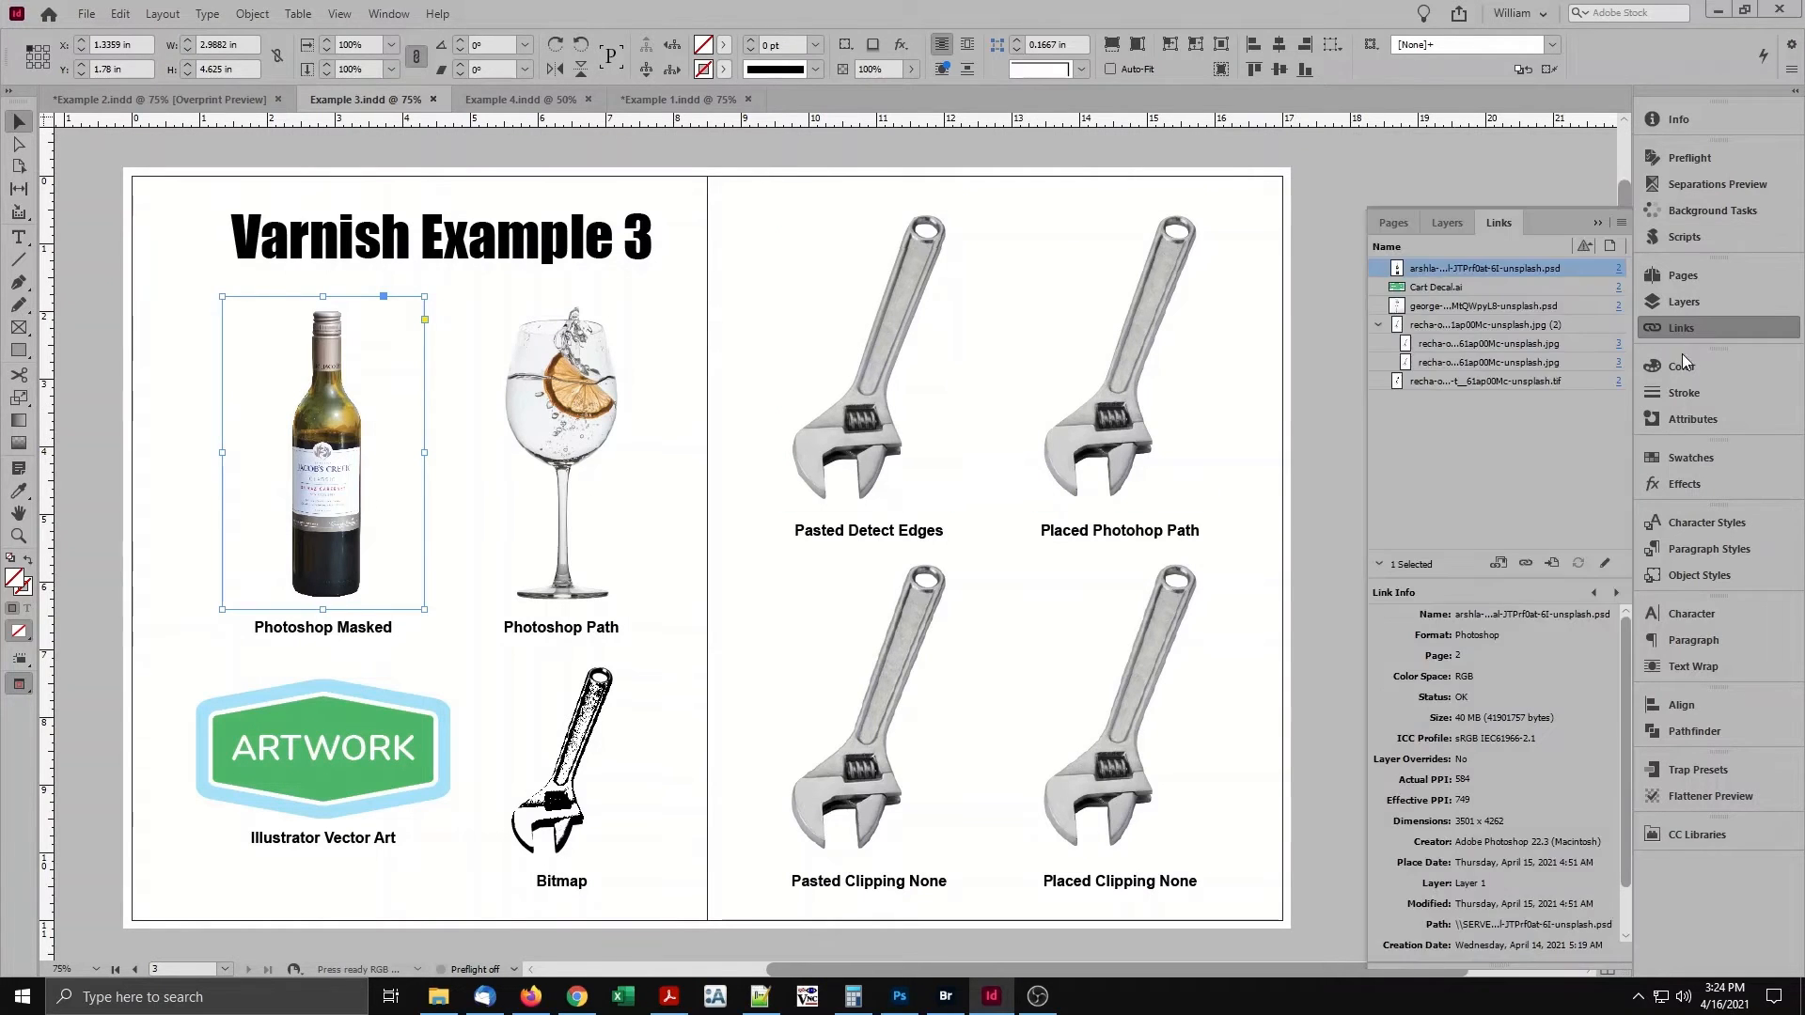
pyautogui.click(1605, 564)
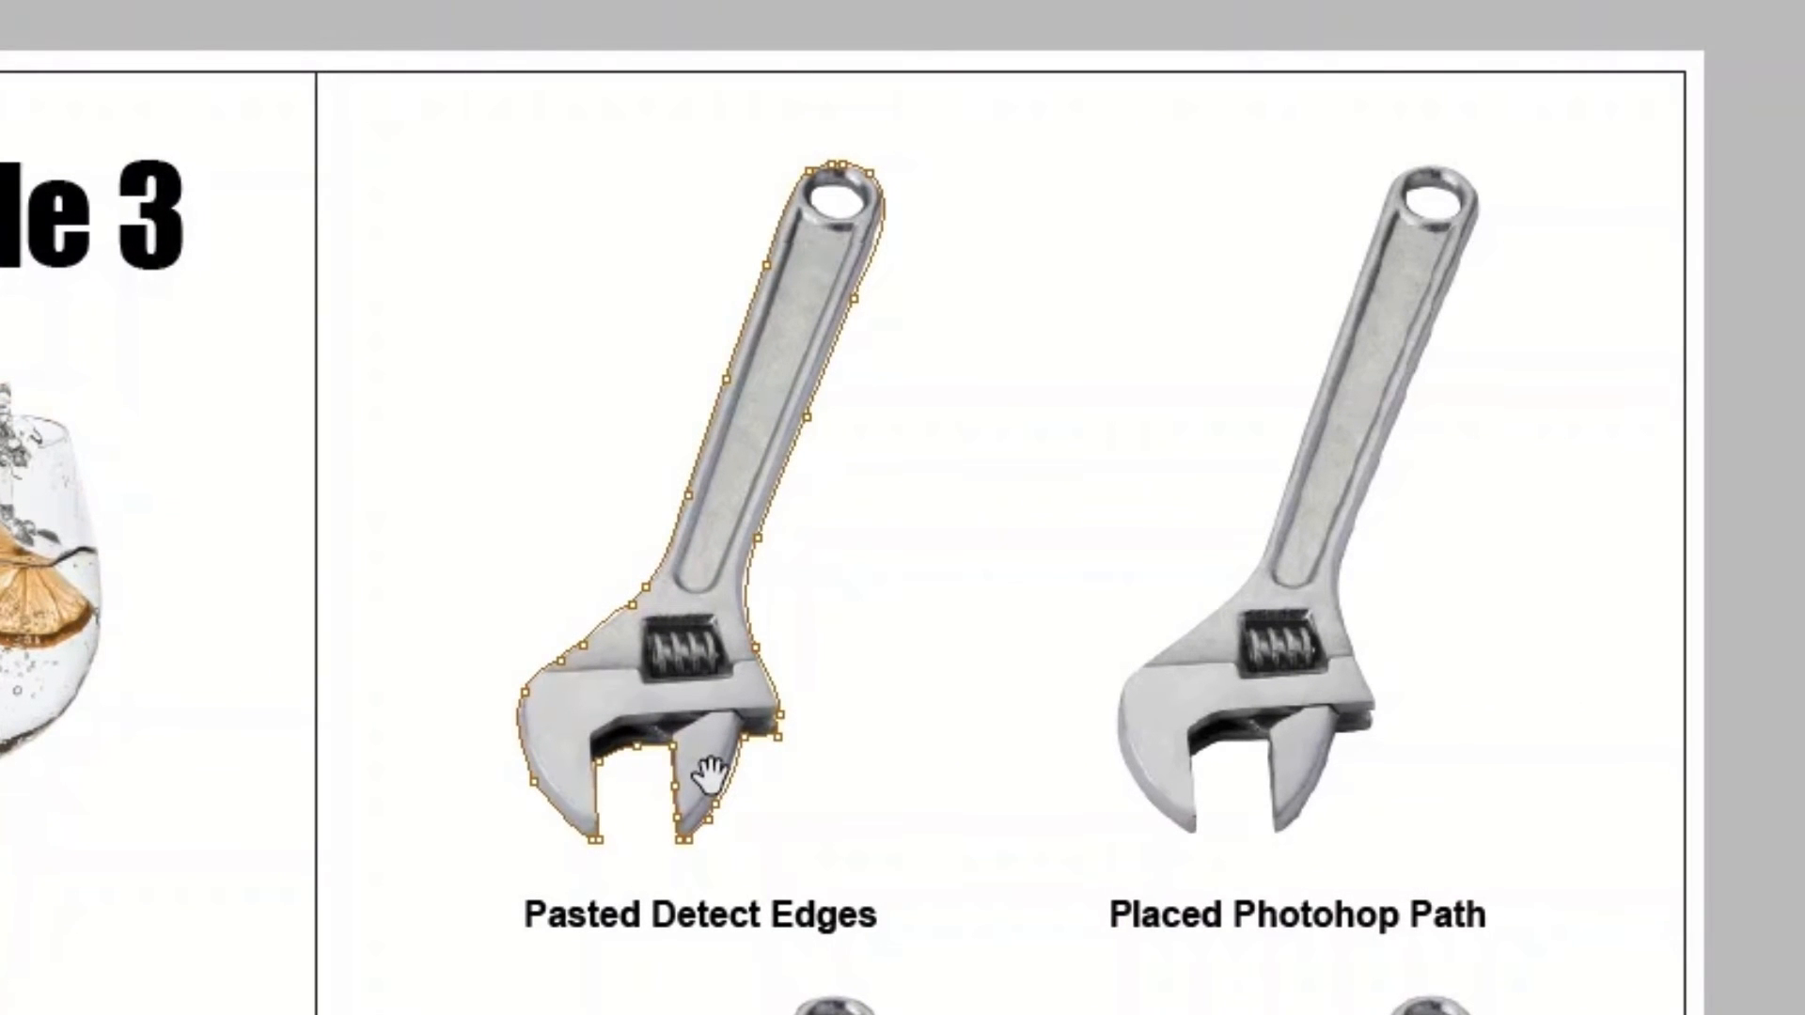
pyautogui.click(1164, 775)
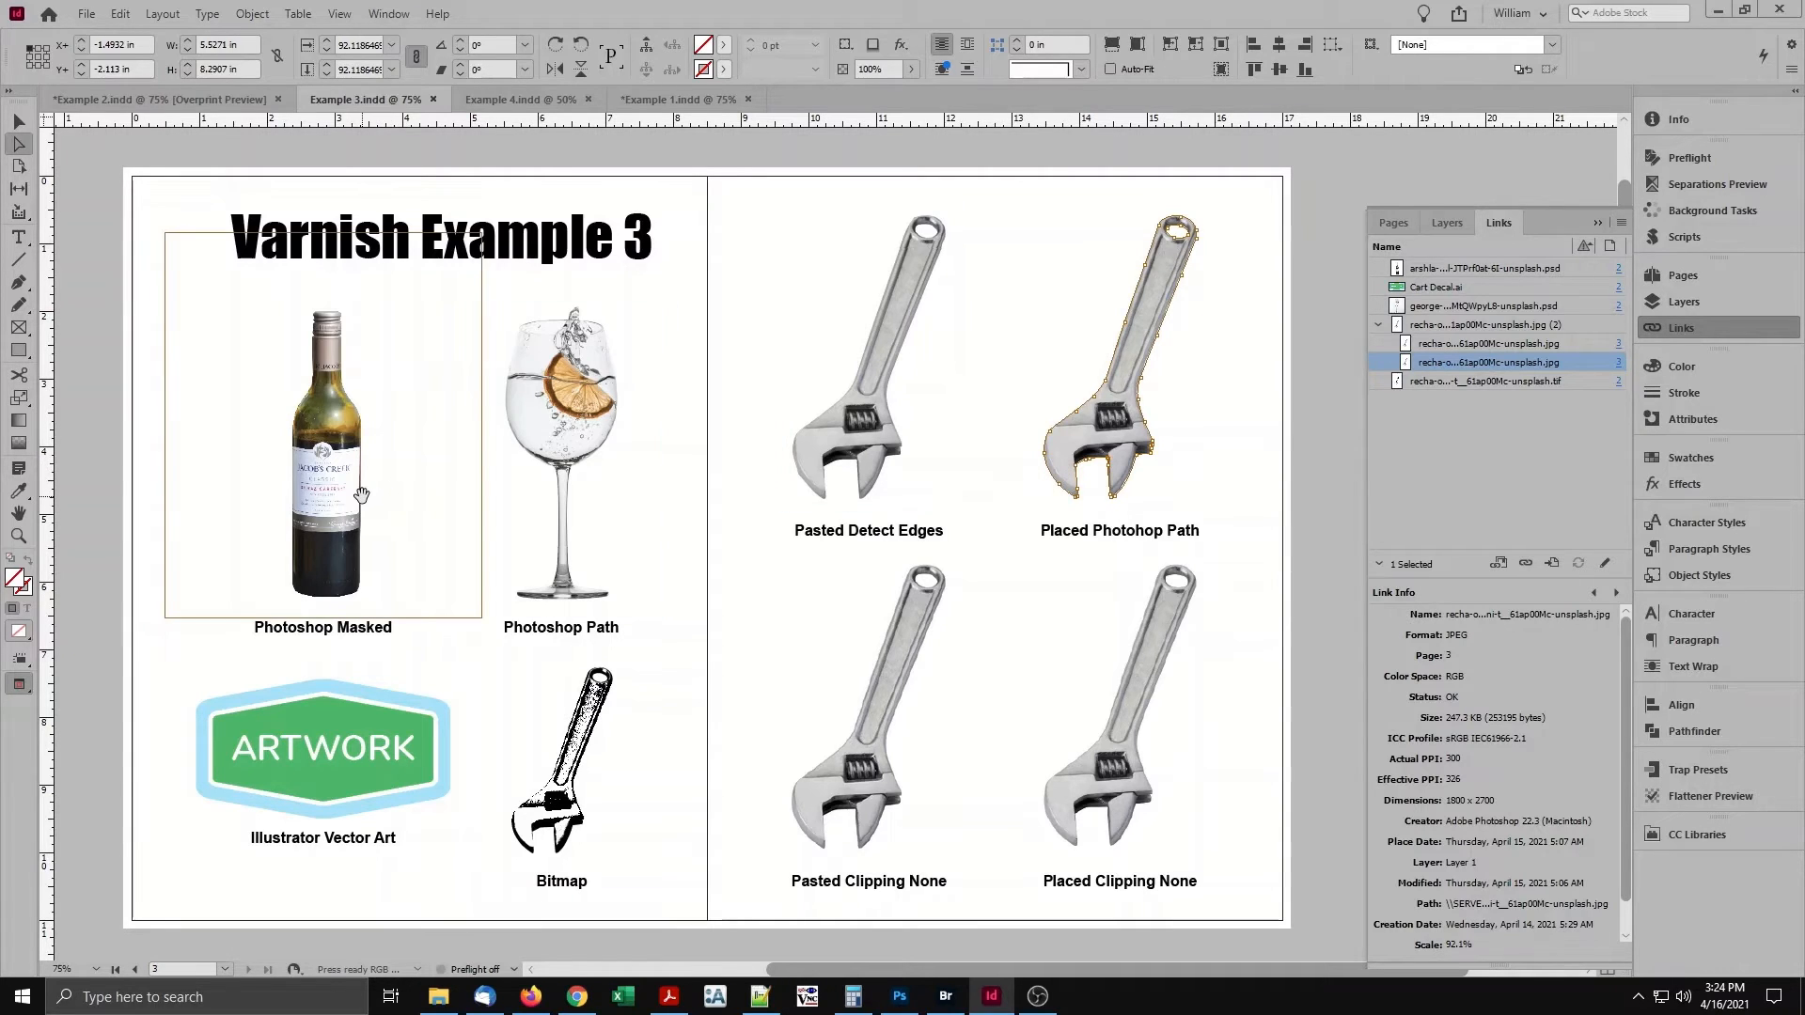
# Check the bottle and glass images in Example 3, and run Varnish Images.jsx on the document with its current settings.
pyautogui.click(361, 495)
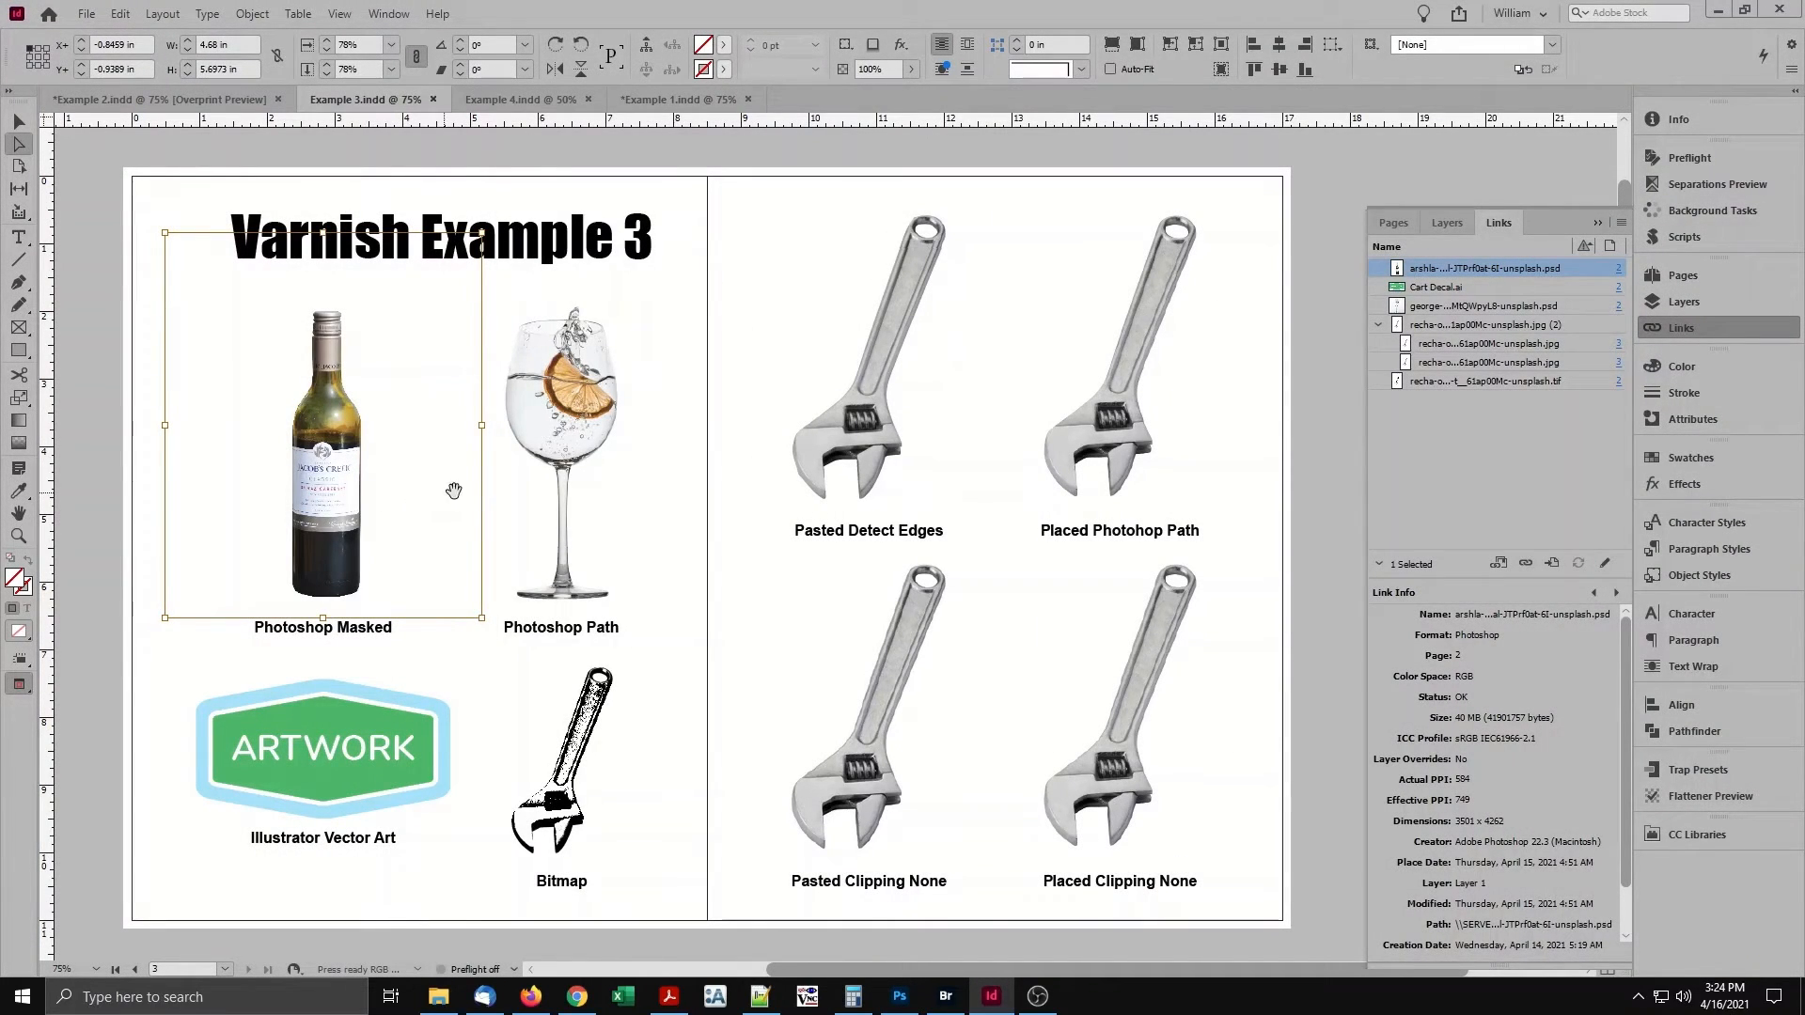
pyautogui.click(577, 470)
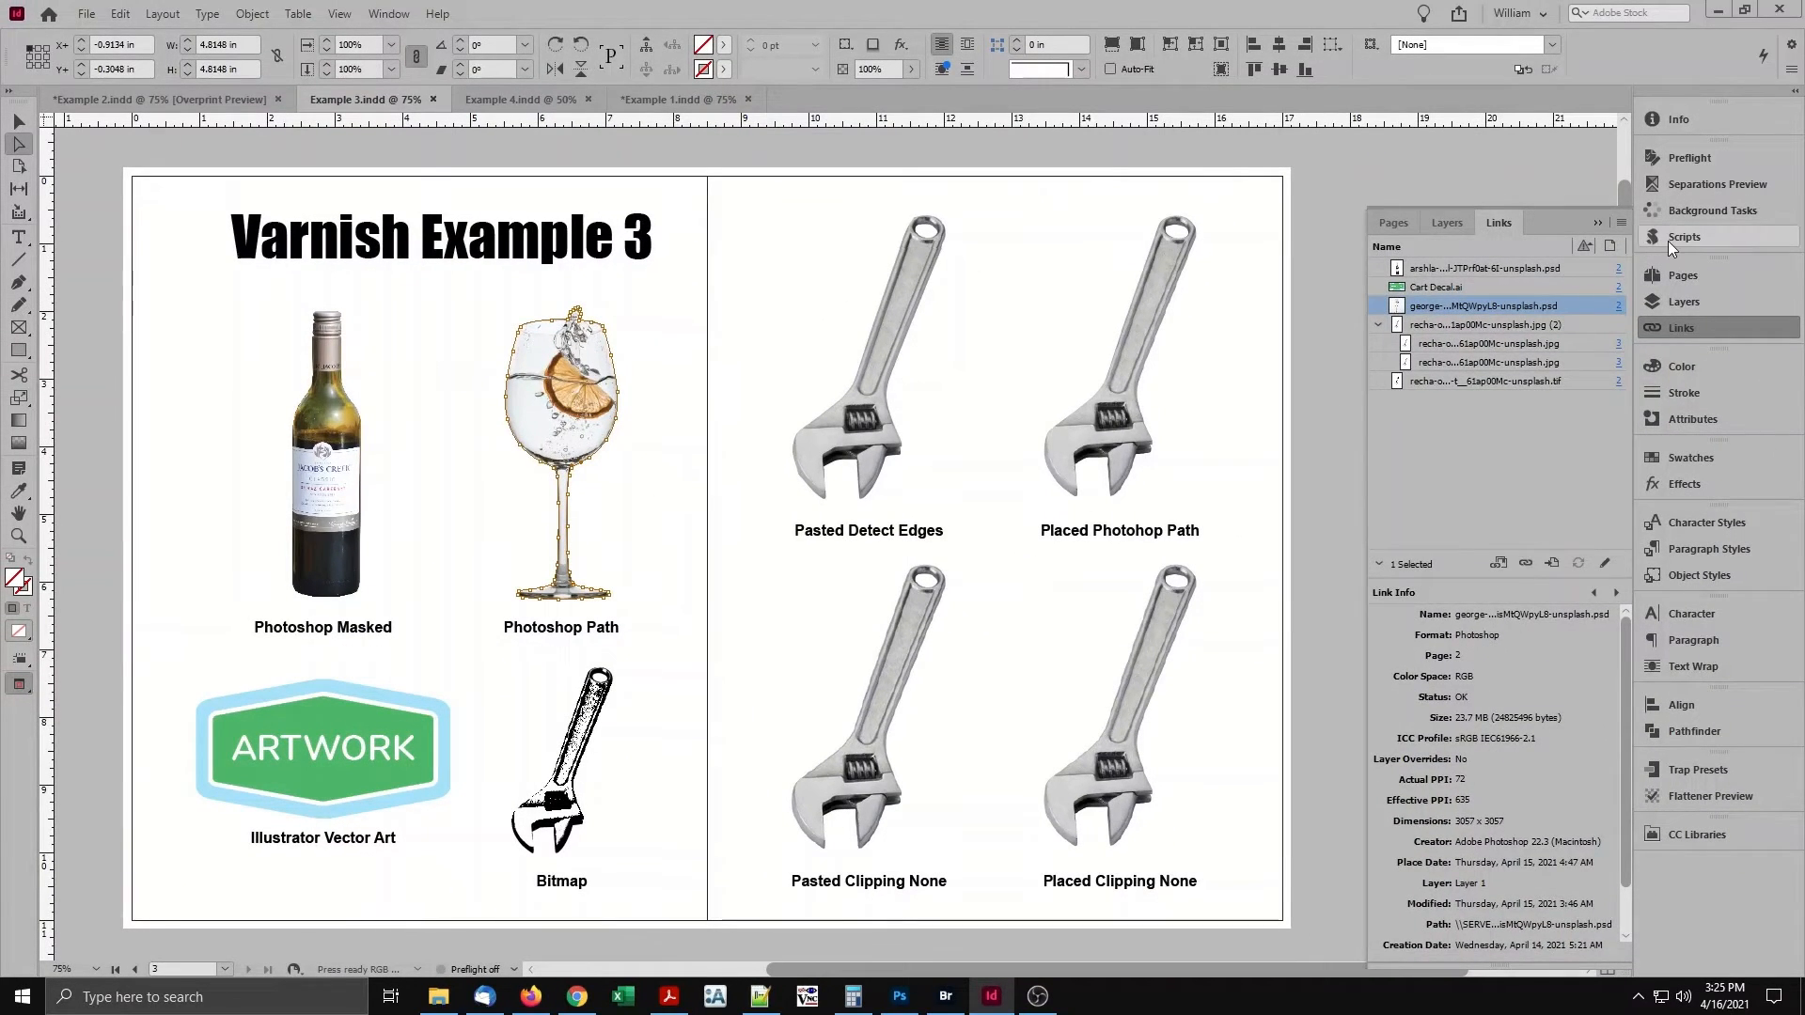
pyautogui.click(1667, 241)
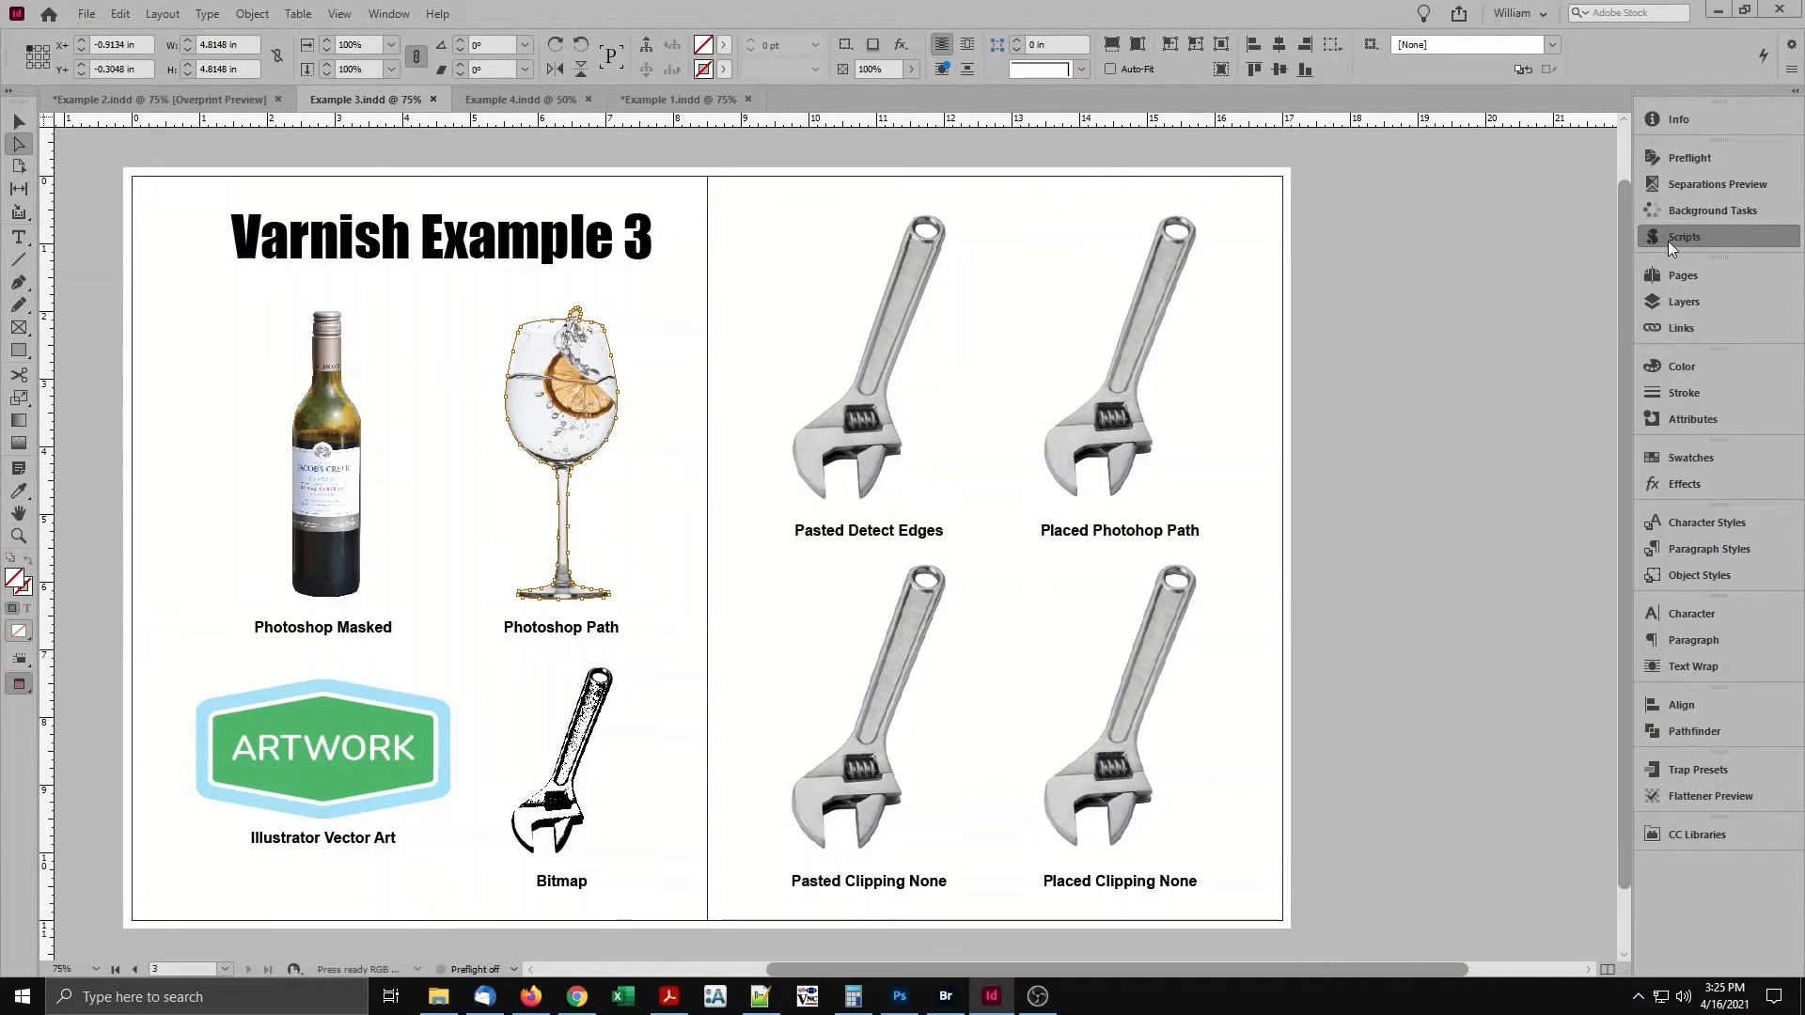
pyautogui.doubleClick(1508, 359)
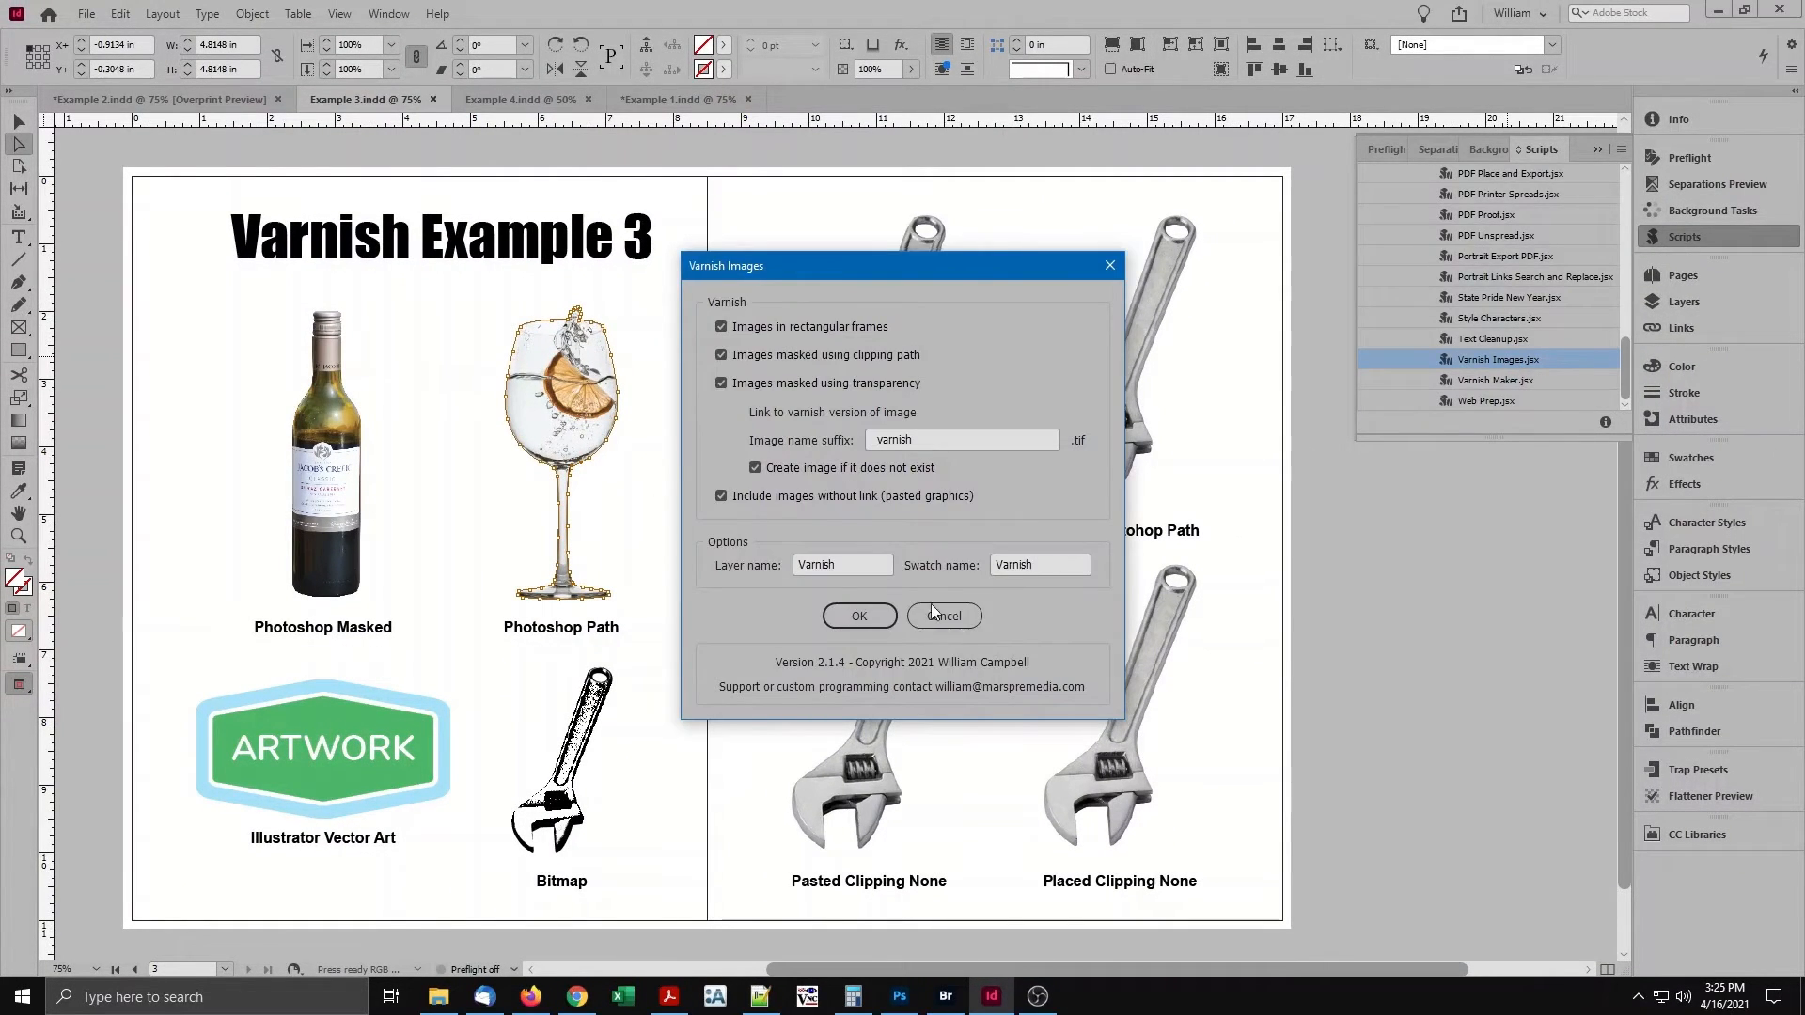
pyautogui.click(860, 616)
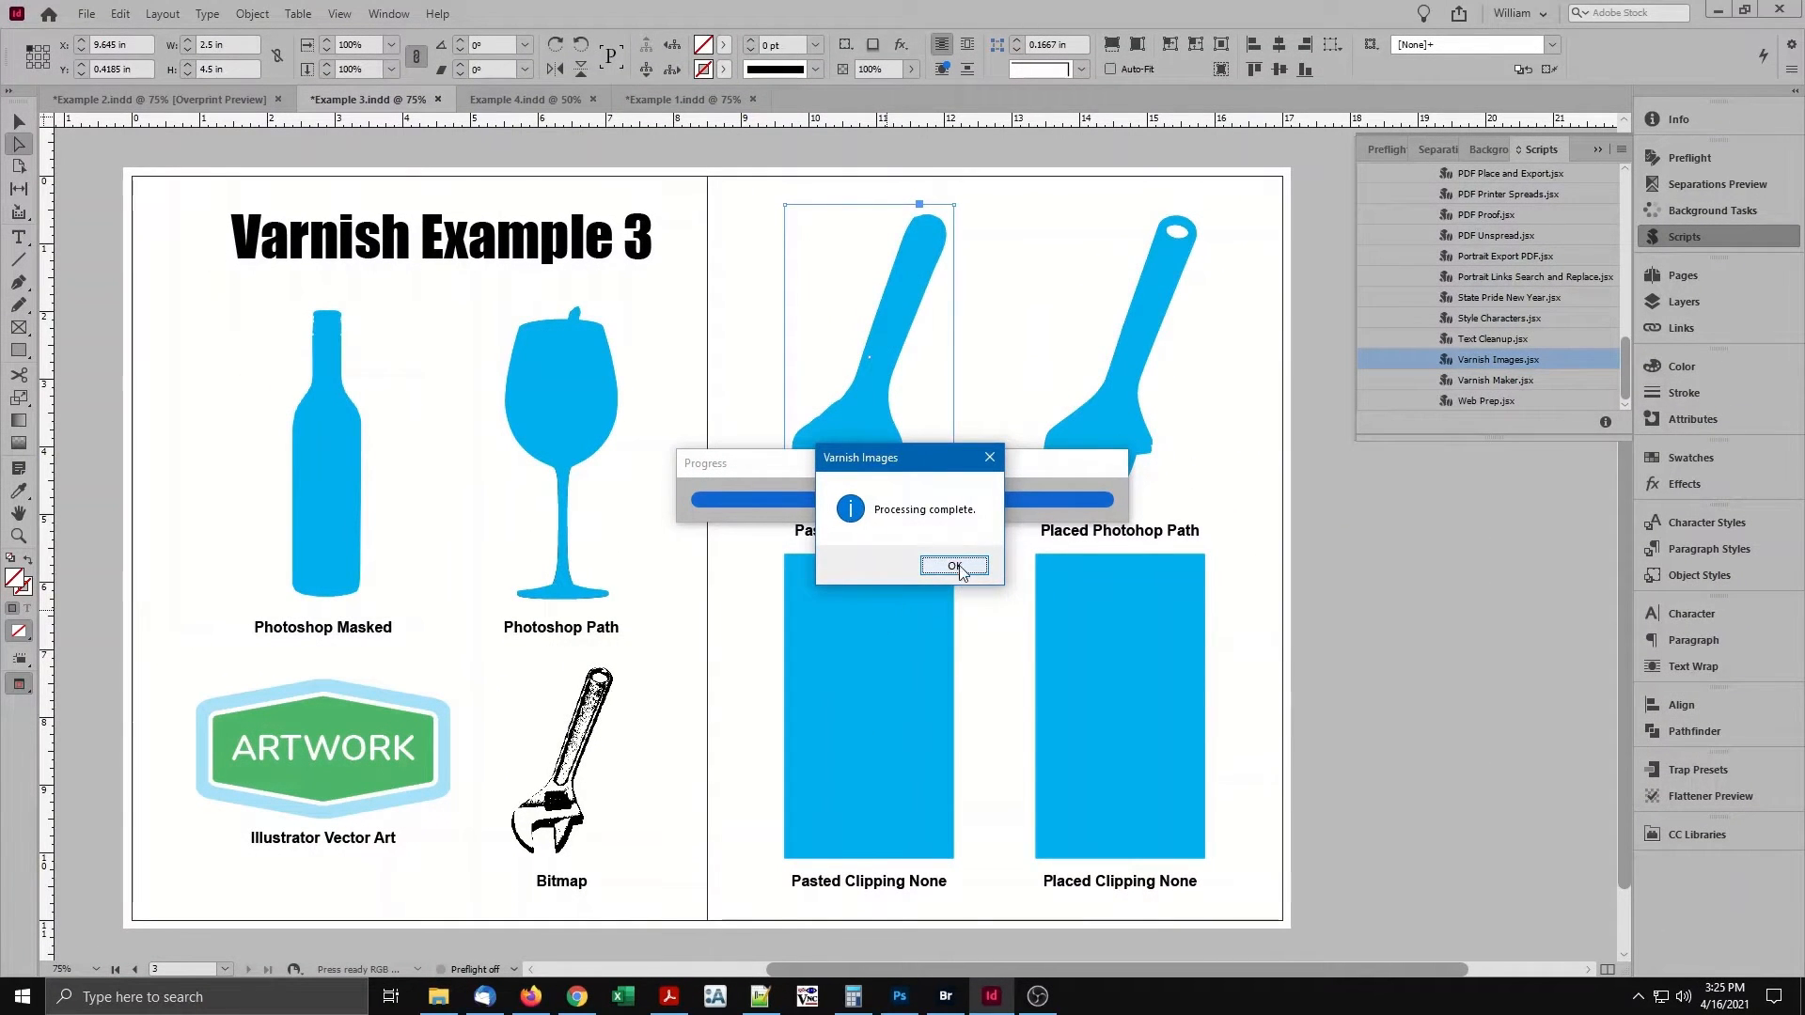
pyautogui.click(955, 566)
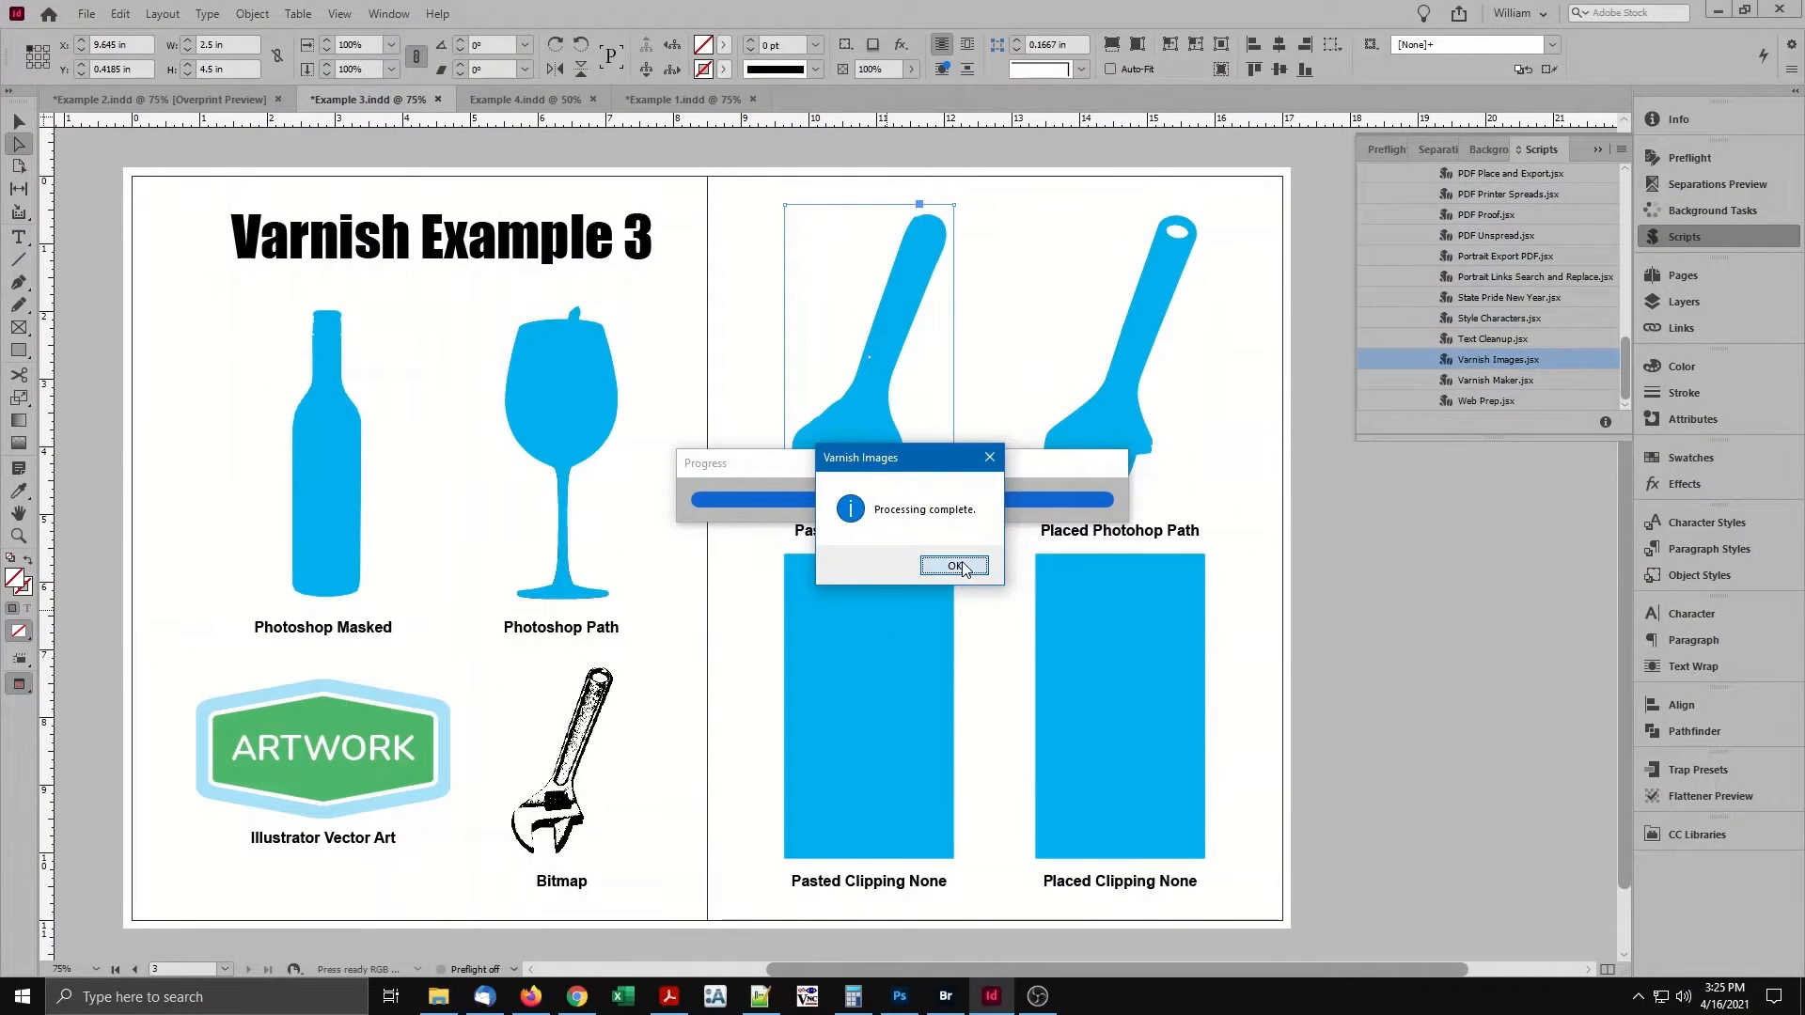
# Select the varnish image over the masked bottle and open its linked _varnish.tif file for editing.
pyautogui.click(354, 478)
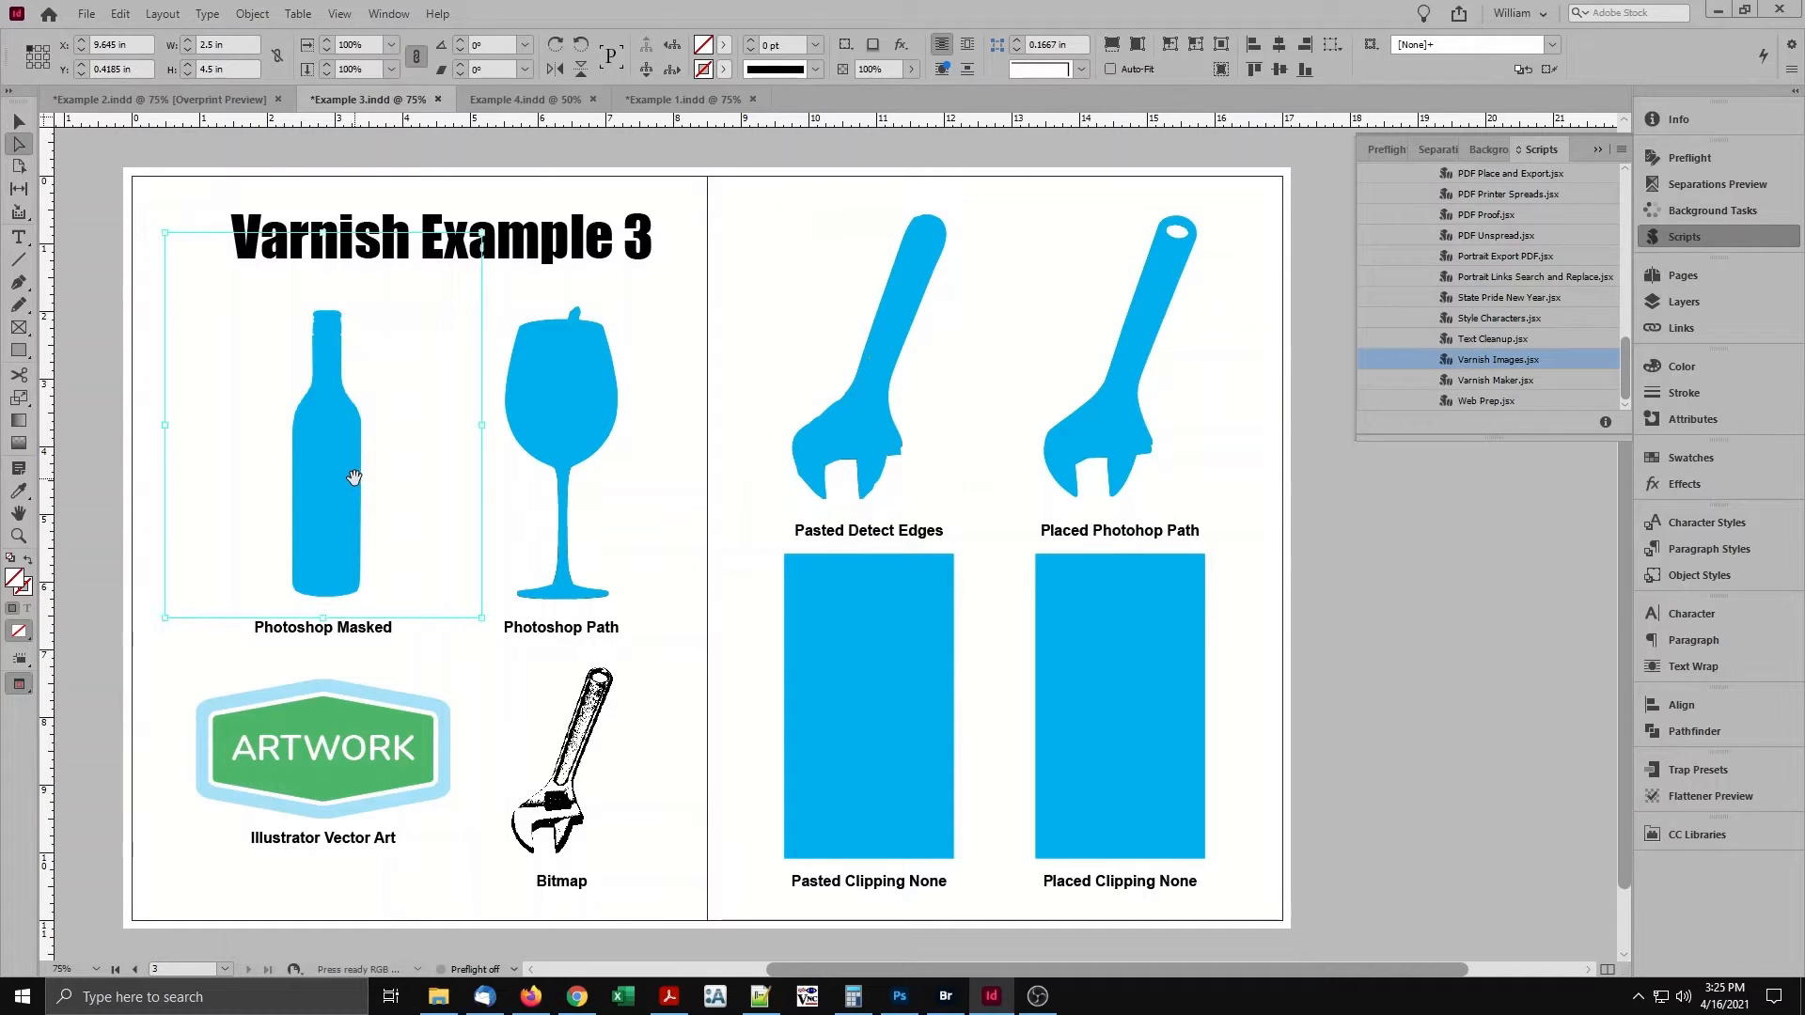
pyautogui.click(1681, 327)
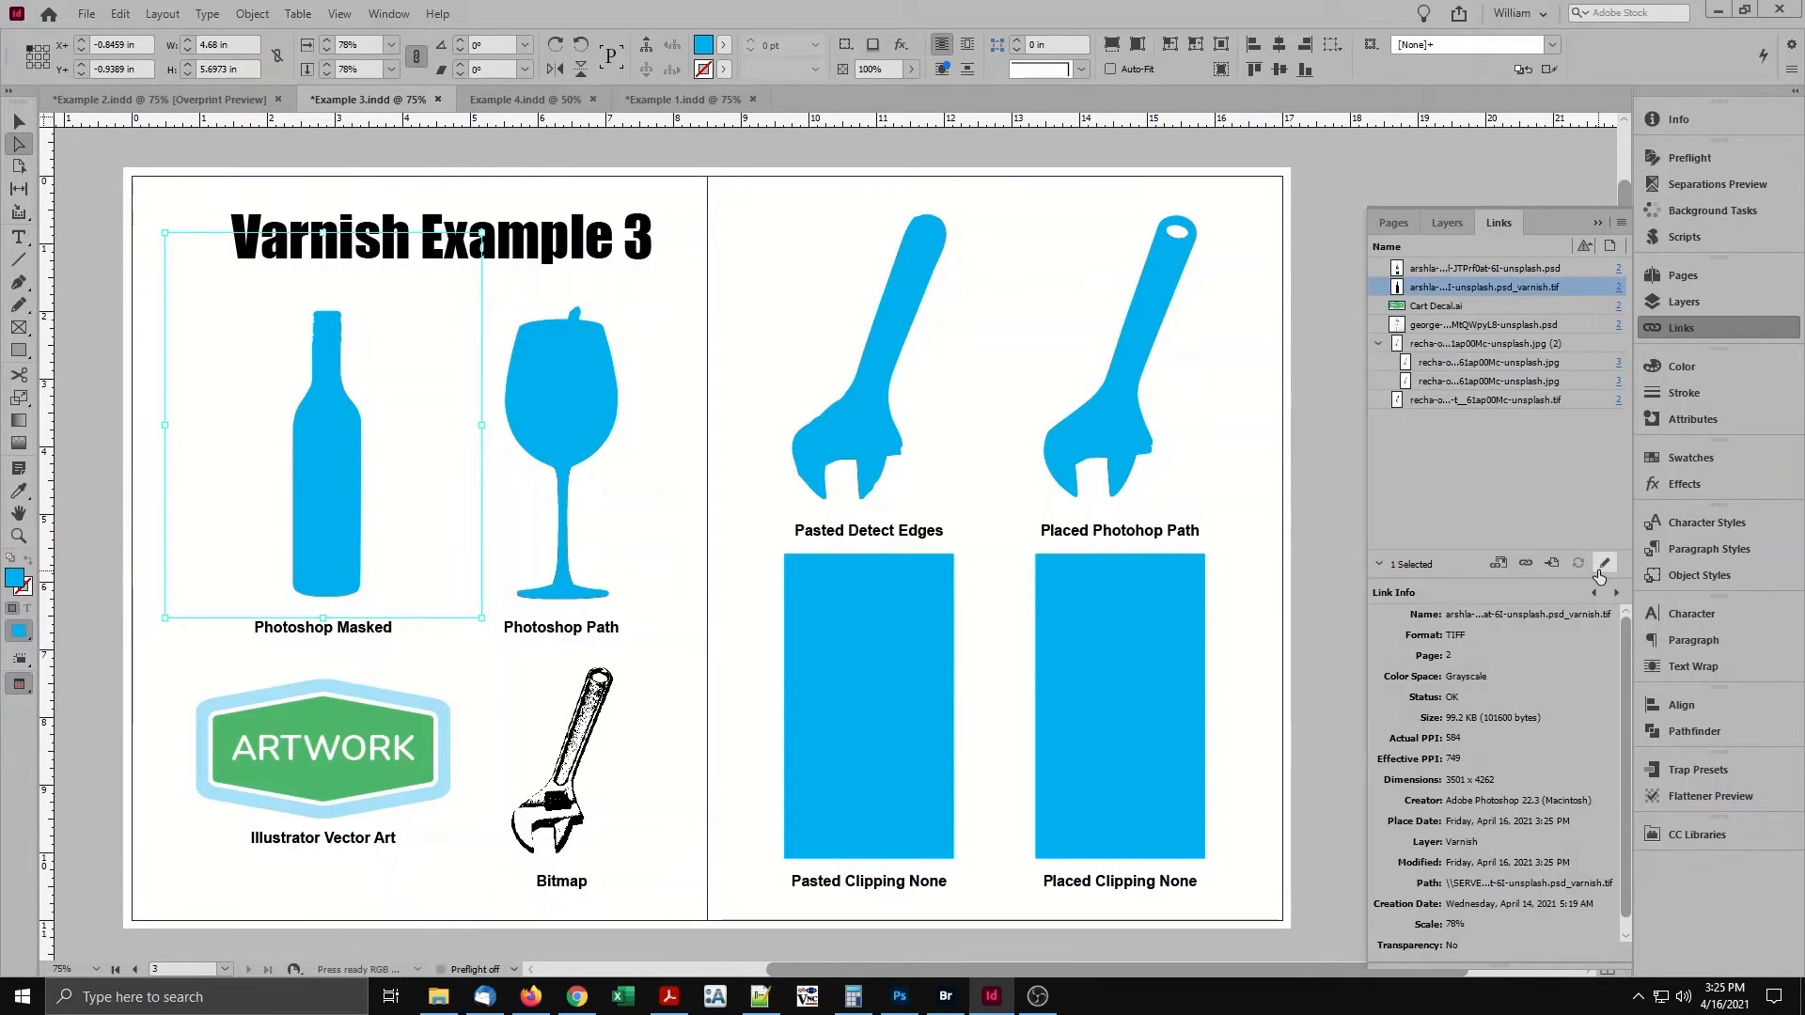
pyautogui.click(1601, 565)
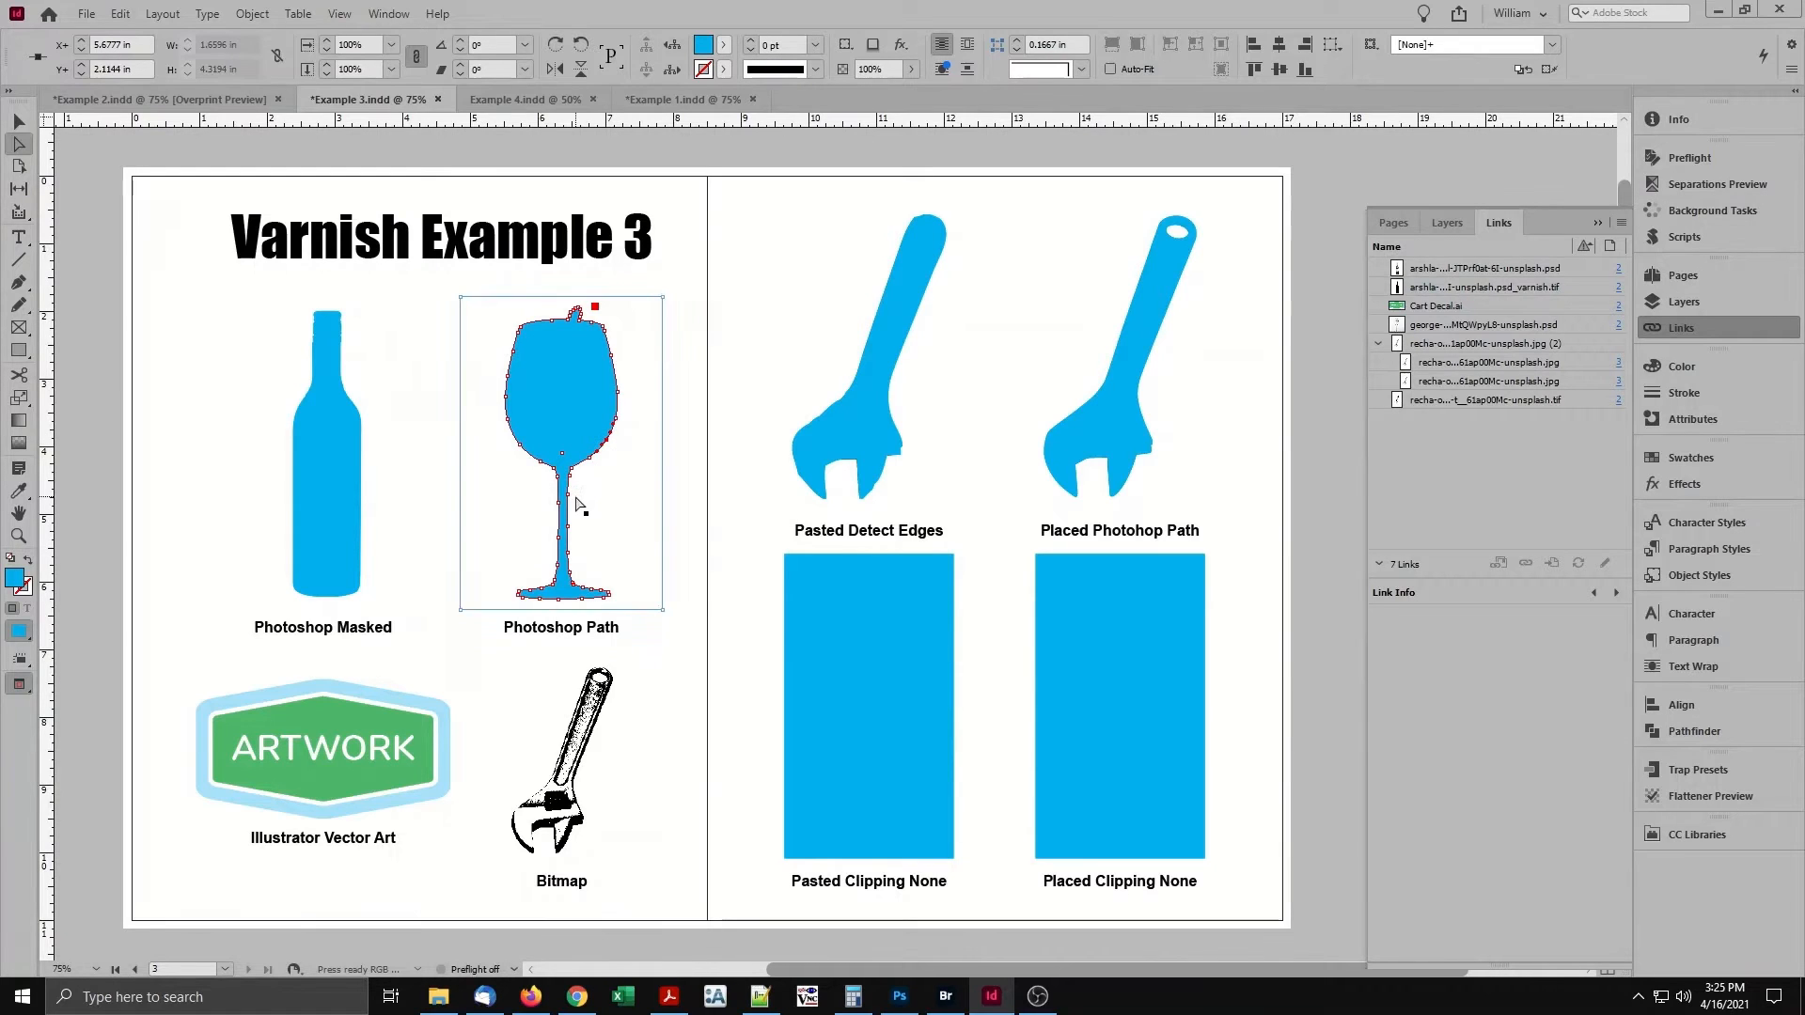
# Inspect the varnish shapes over the Pasted Detect Edges and Placed Clipping None wrenches.
pyautogui.click(831, 431)
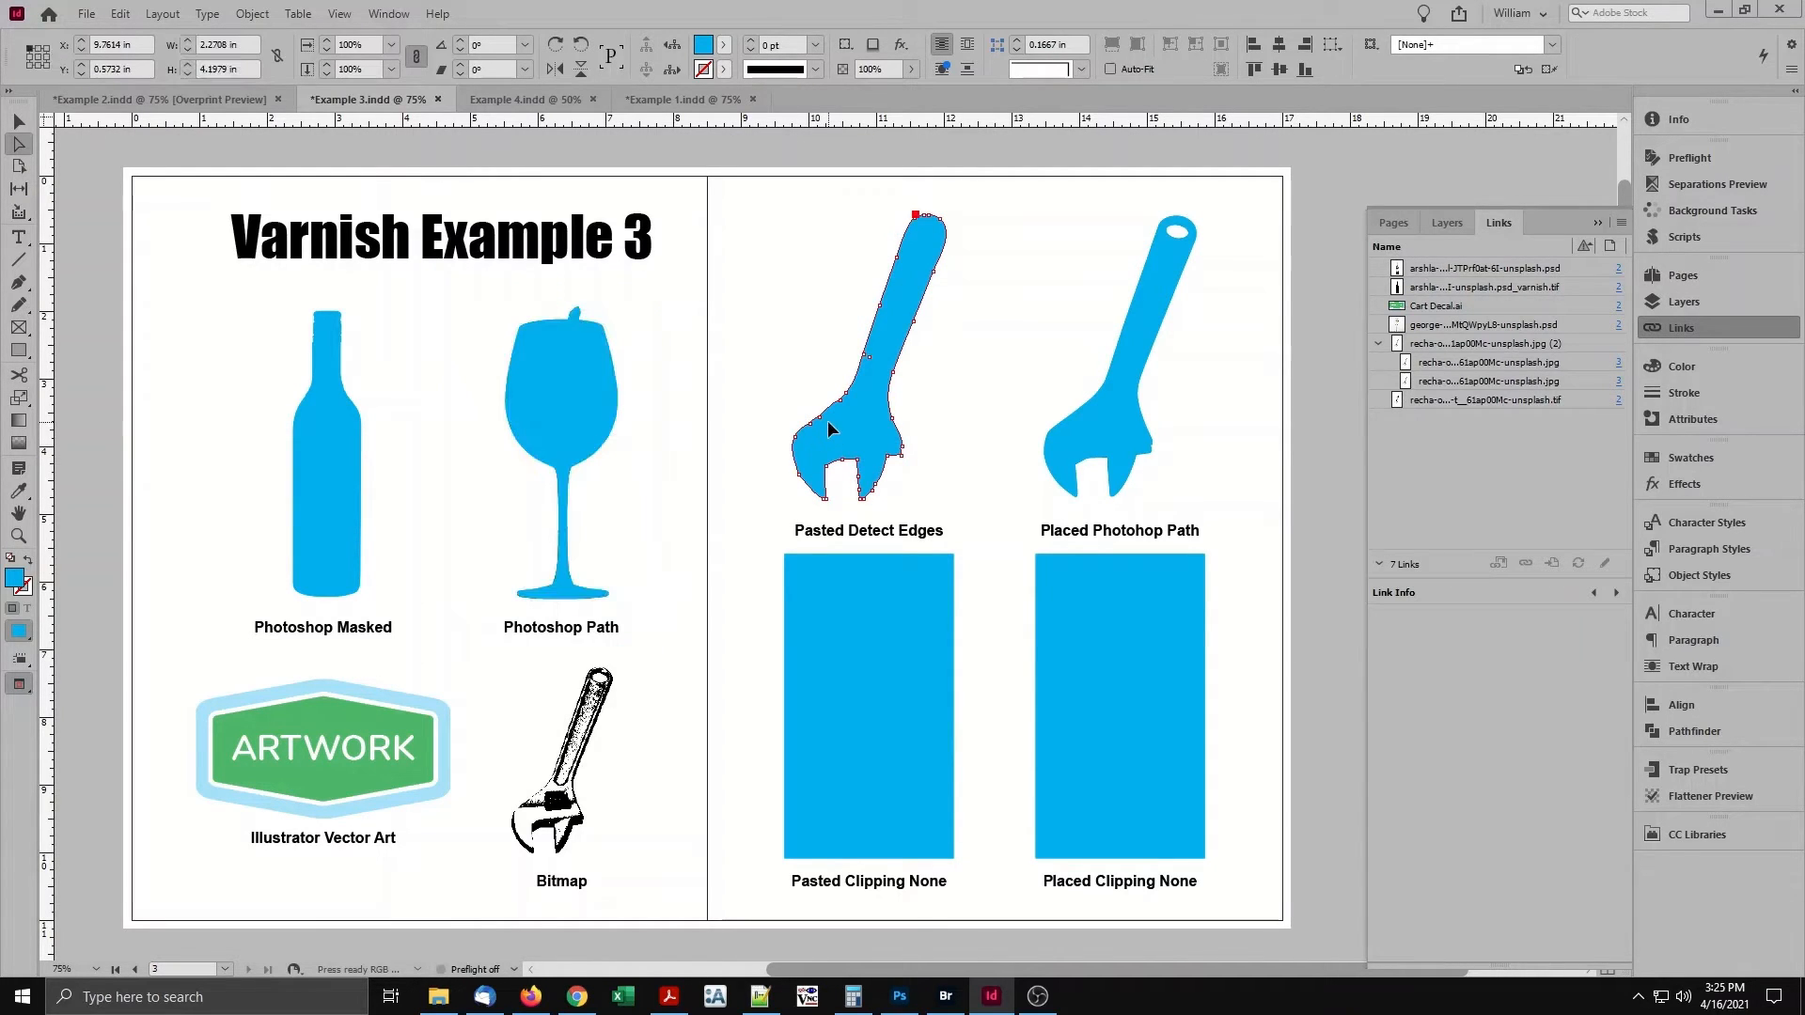
pyautogui.click(996, 463)
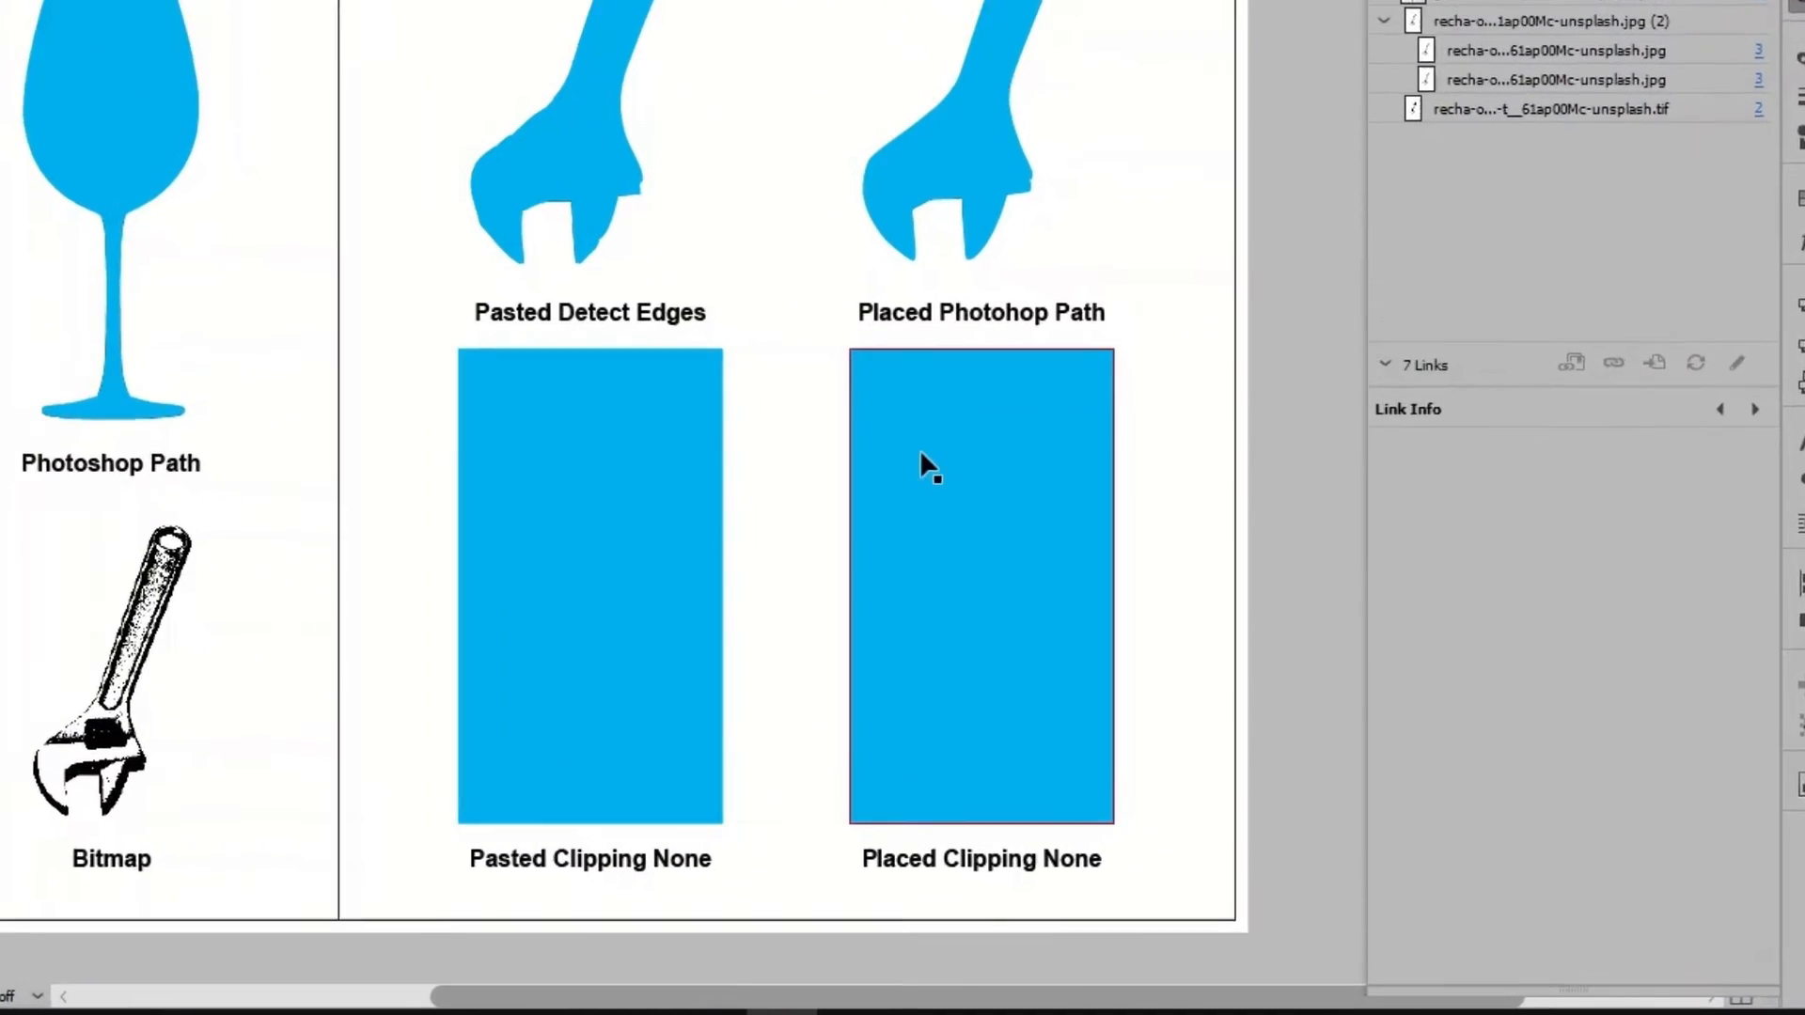
pyautogui.click(1103, 661)
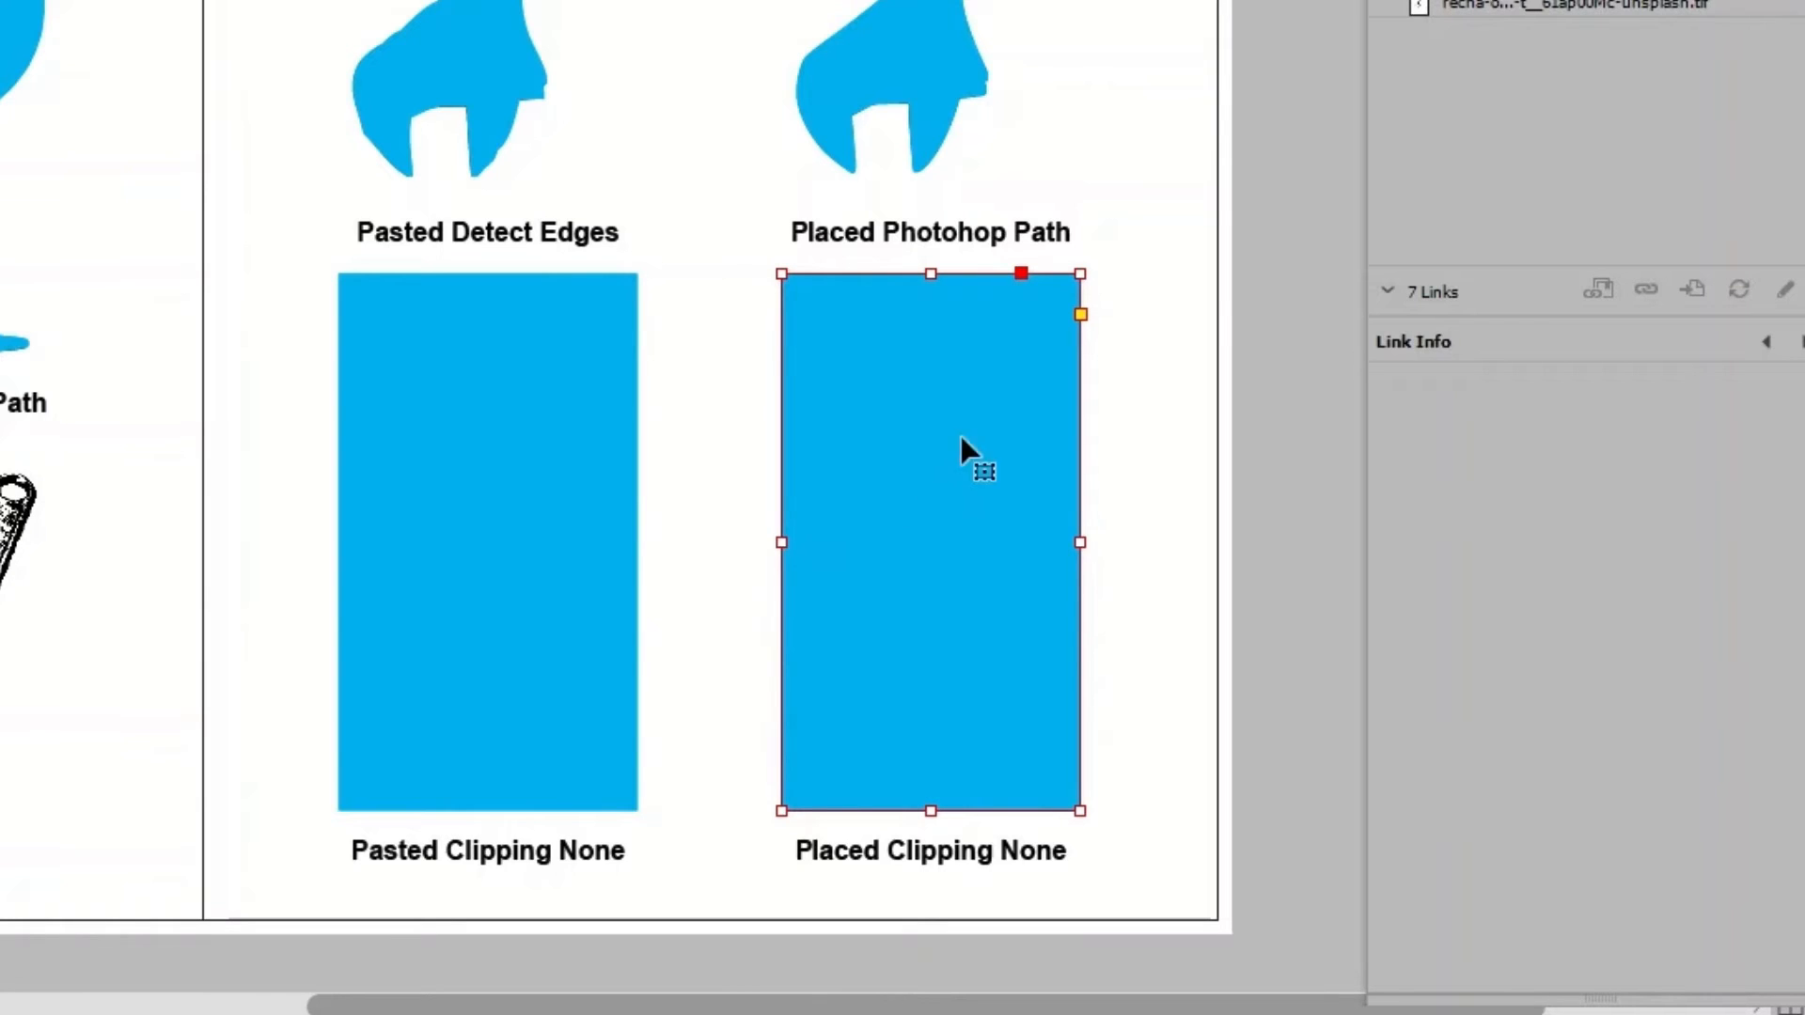
# Hide and redisplay the Varnish layer to compare it with the images, and check the Illustrator vector art and bitmap for varnish.
pyautogui.press('F7')
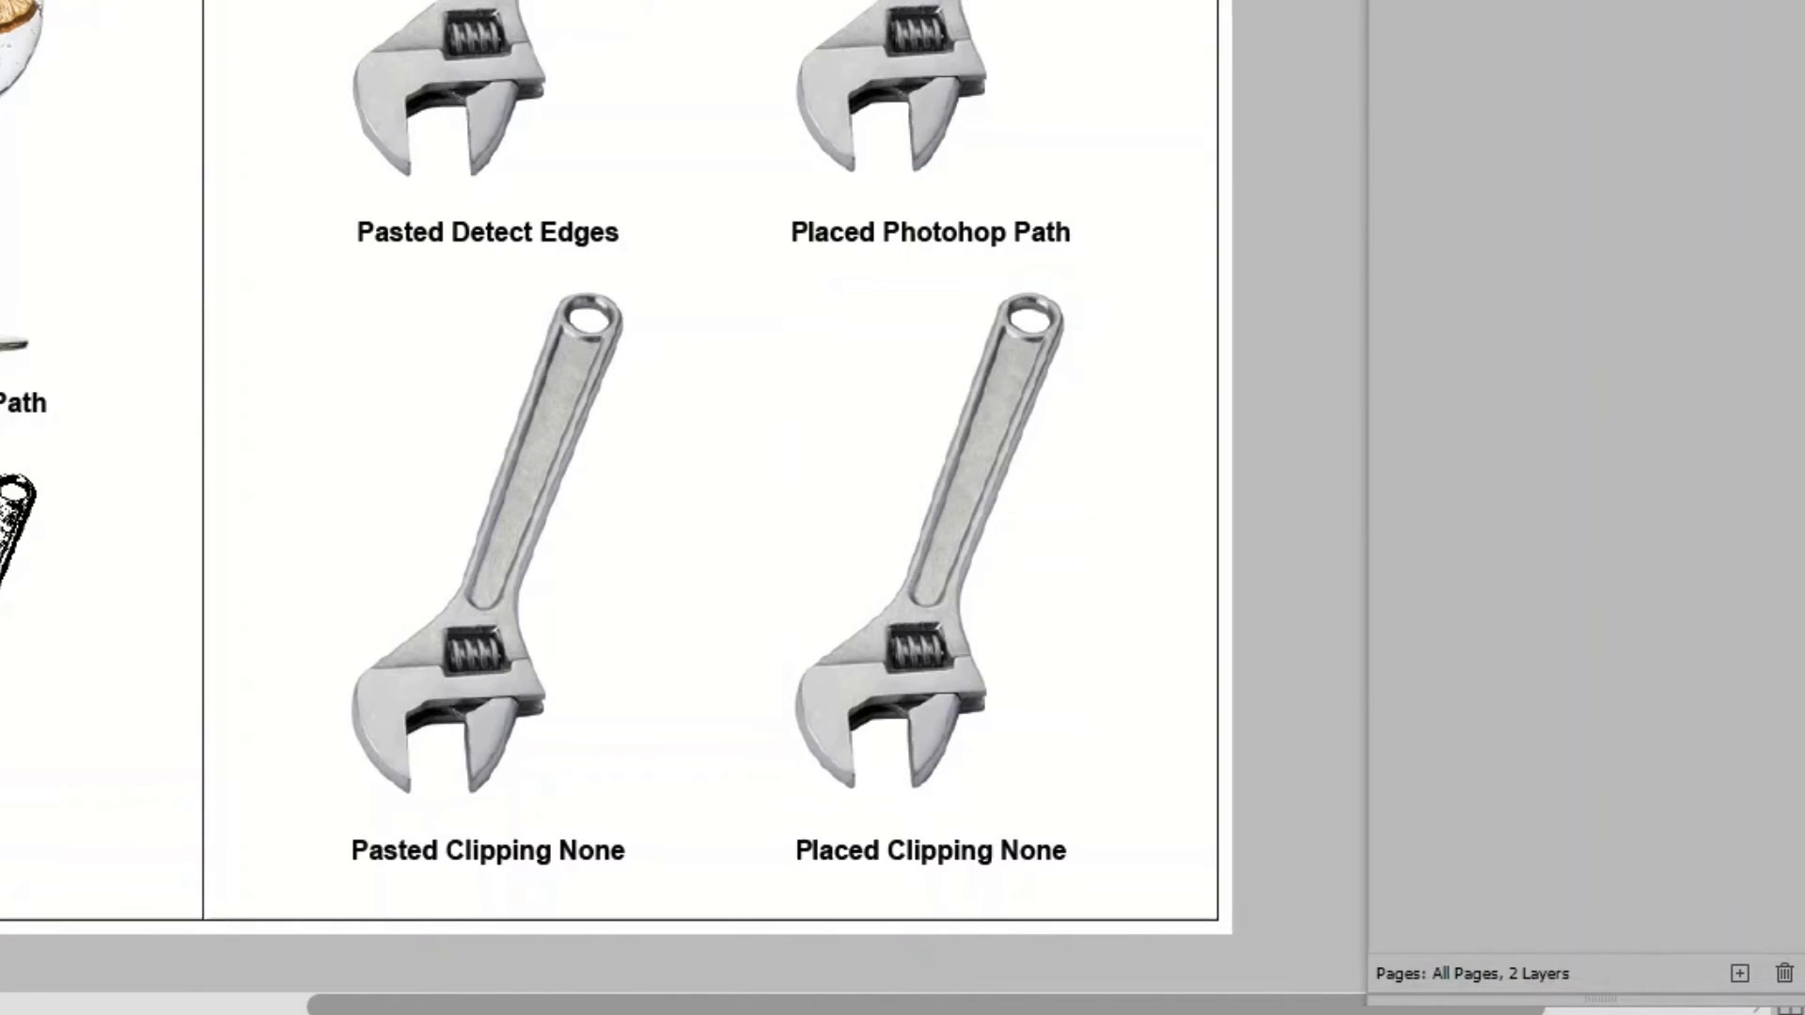
pyautogui.click(1376, 250)
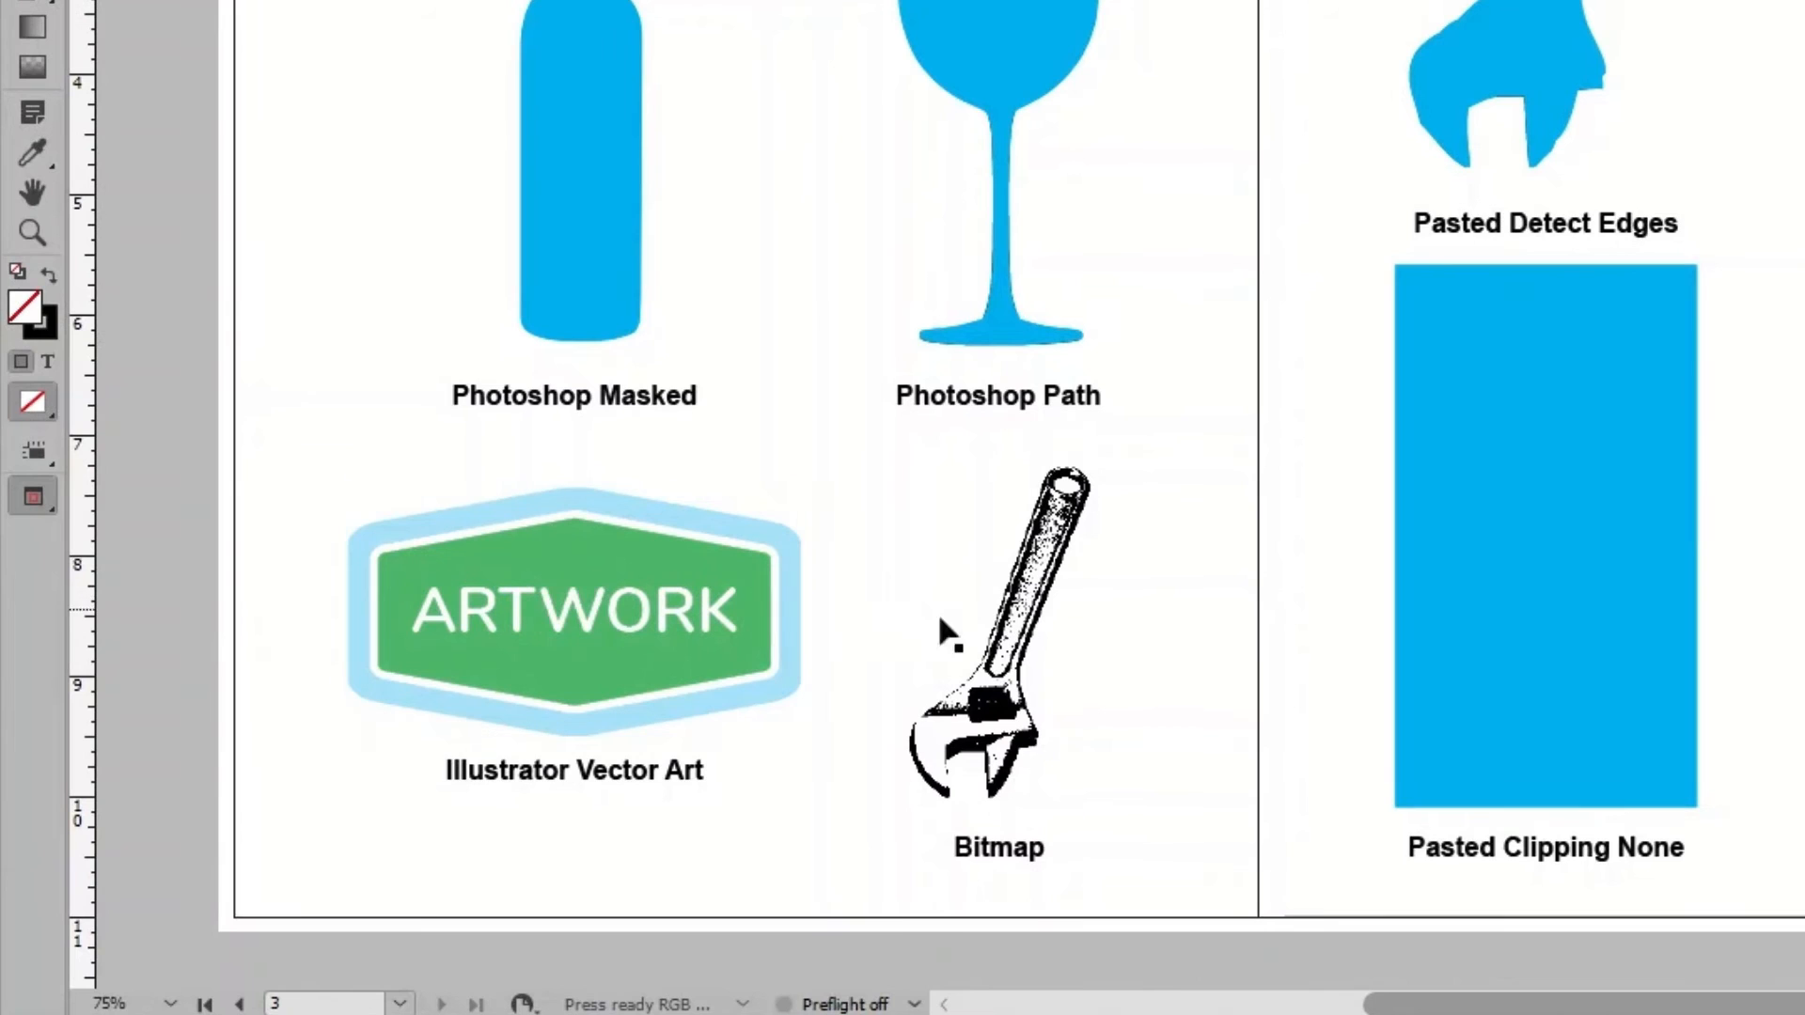
pyautogui.click(572, 758)
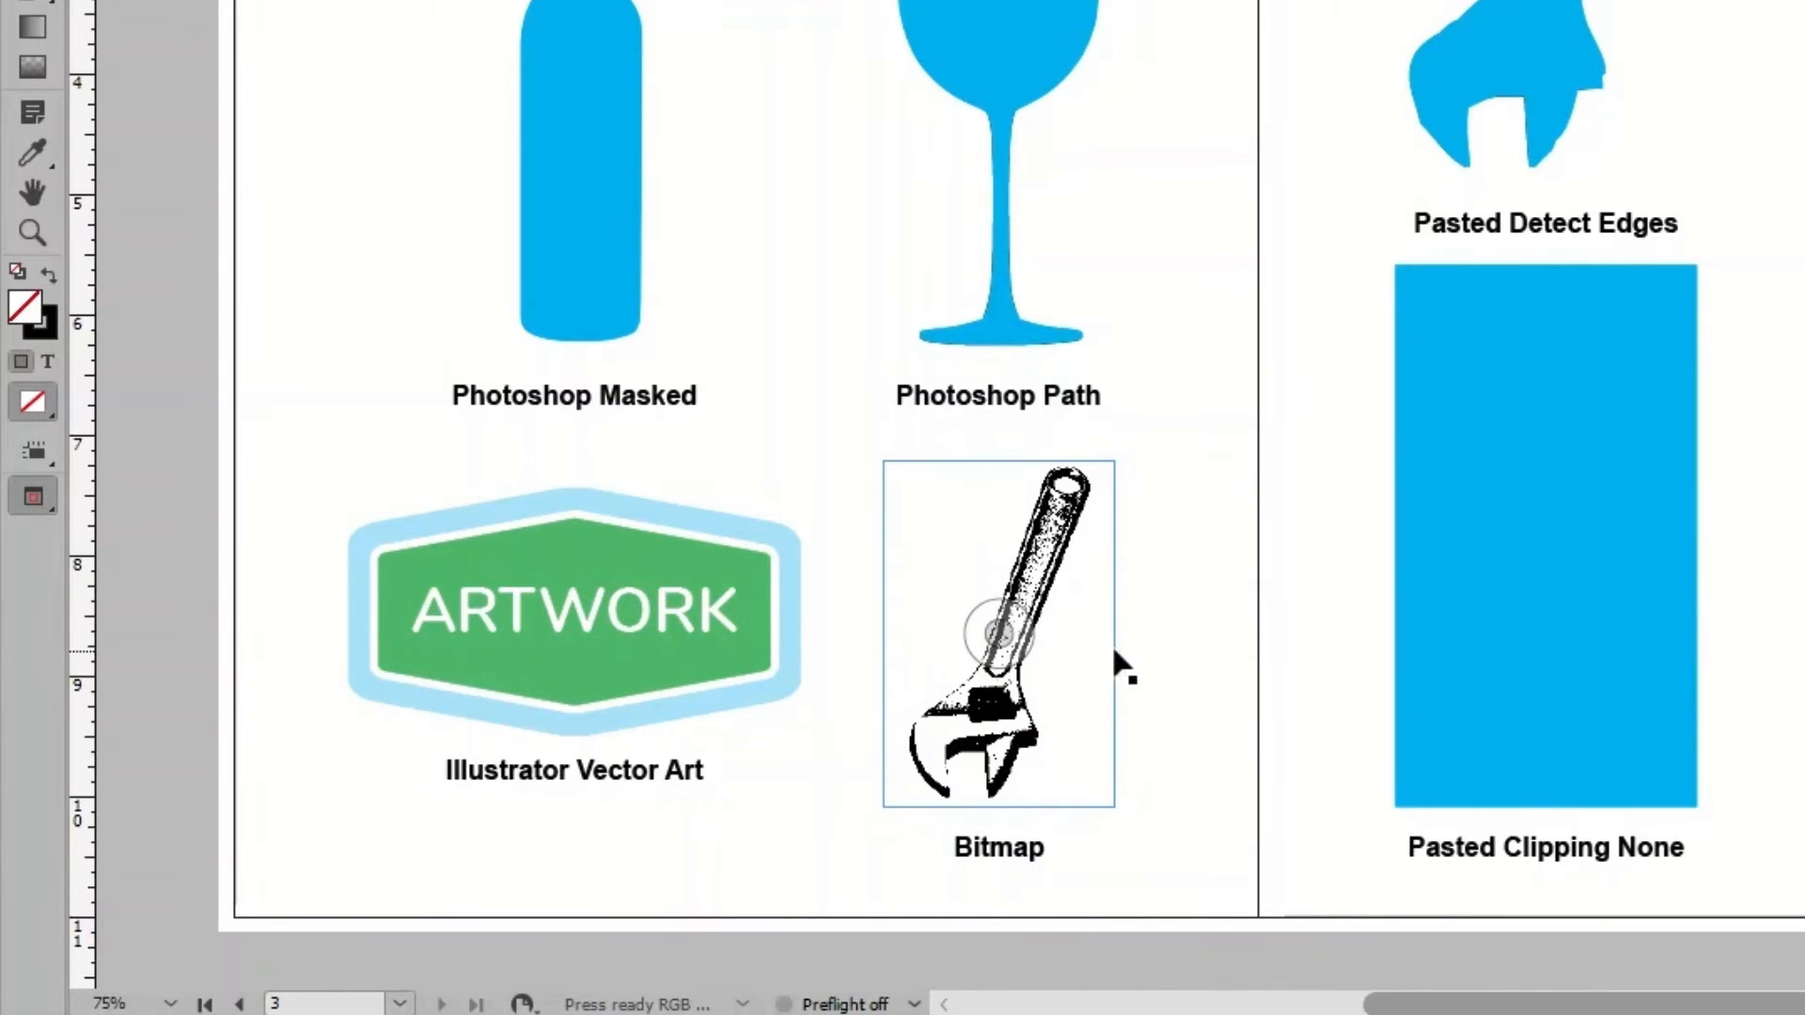
pyautogui.click(1165, 641)
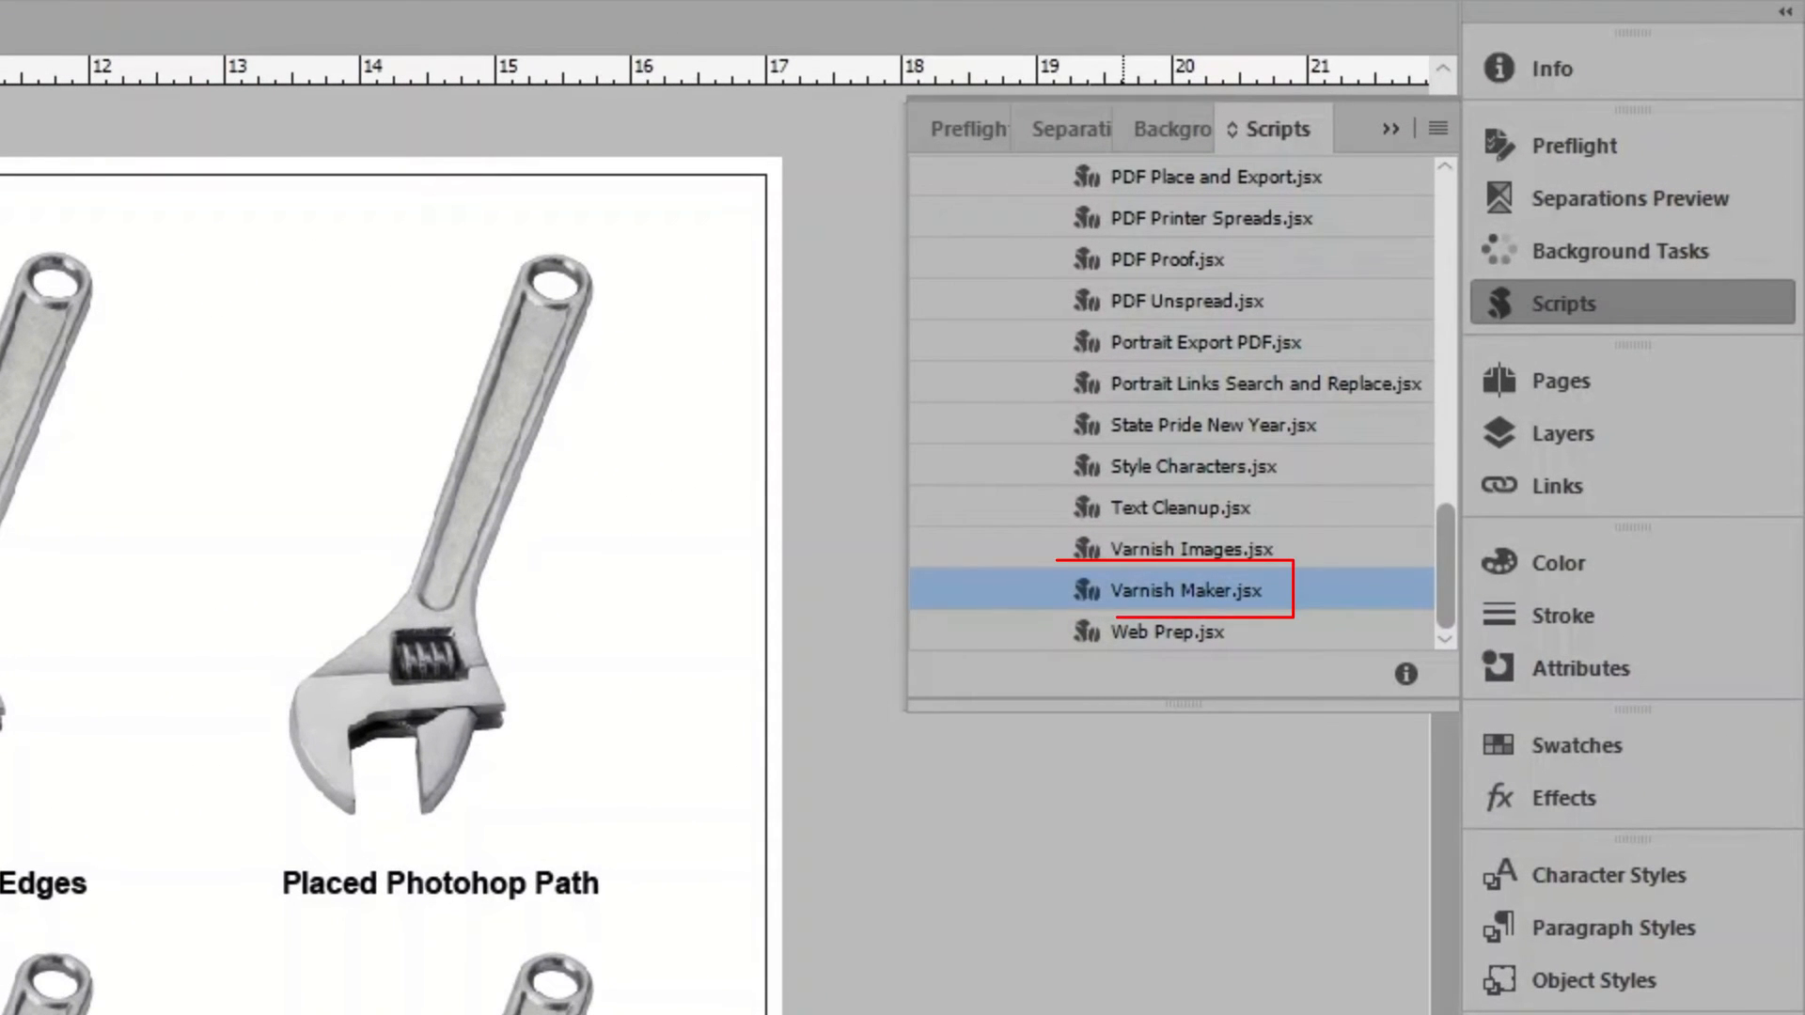
# Launch Varnish Maker.jsx with suffix _varnish and layer and swatch names Varnish, and move its palette to the top of the spread.
pyautogui.doubleClick(1306, 592)
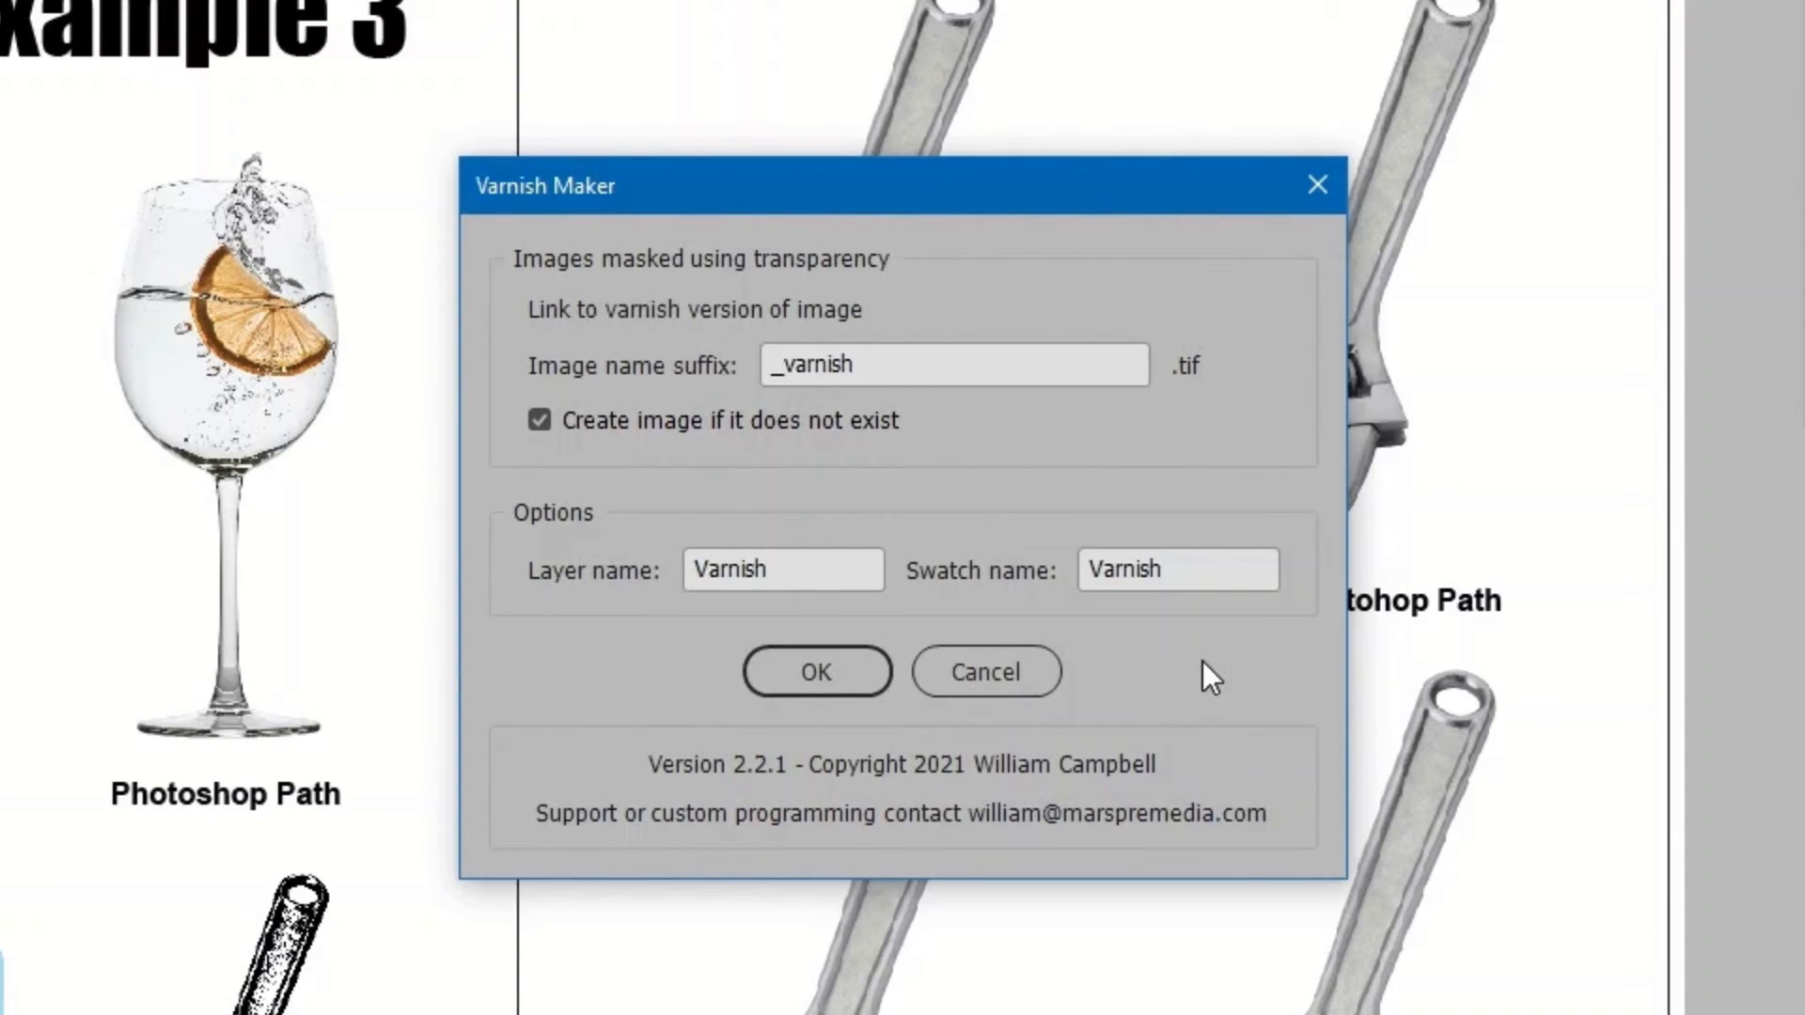
pyautogui.click(855, 673)
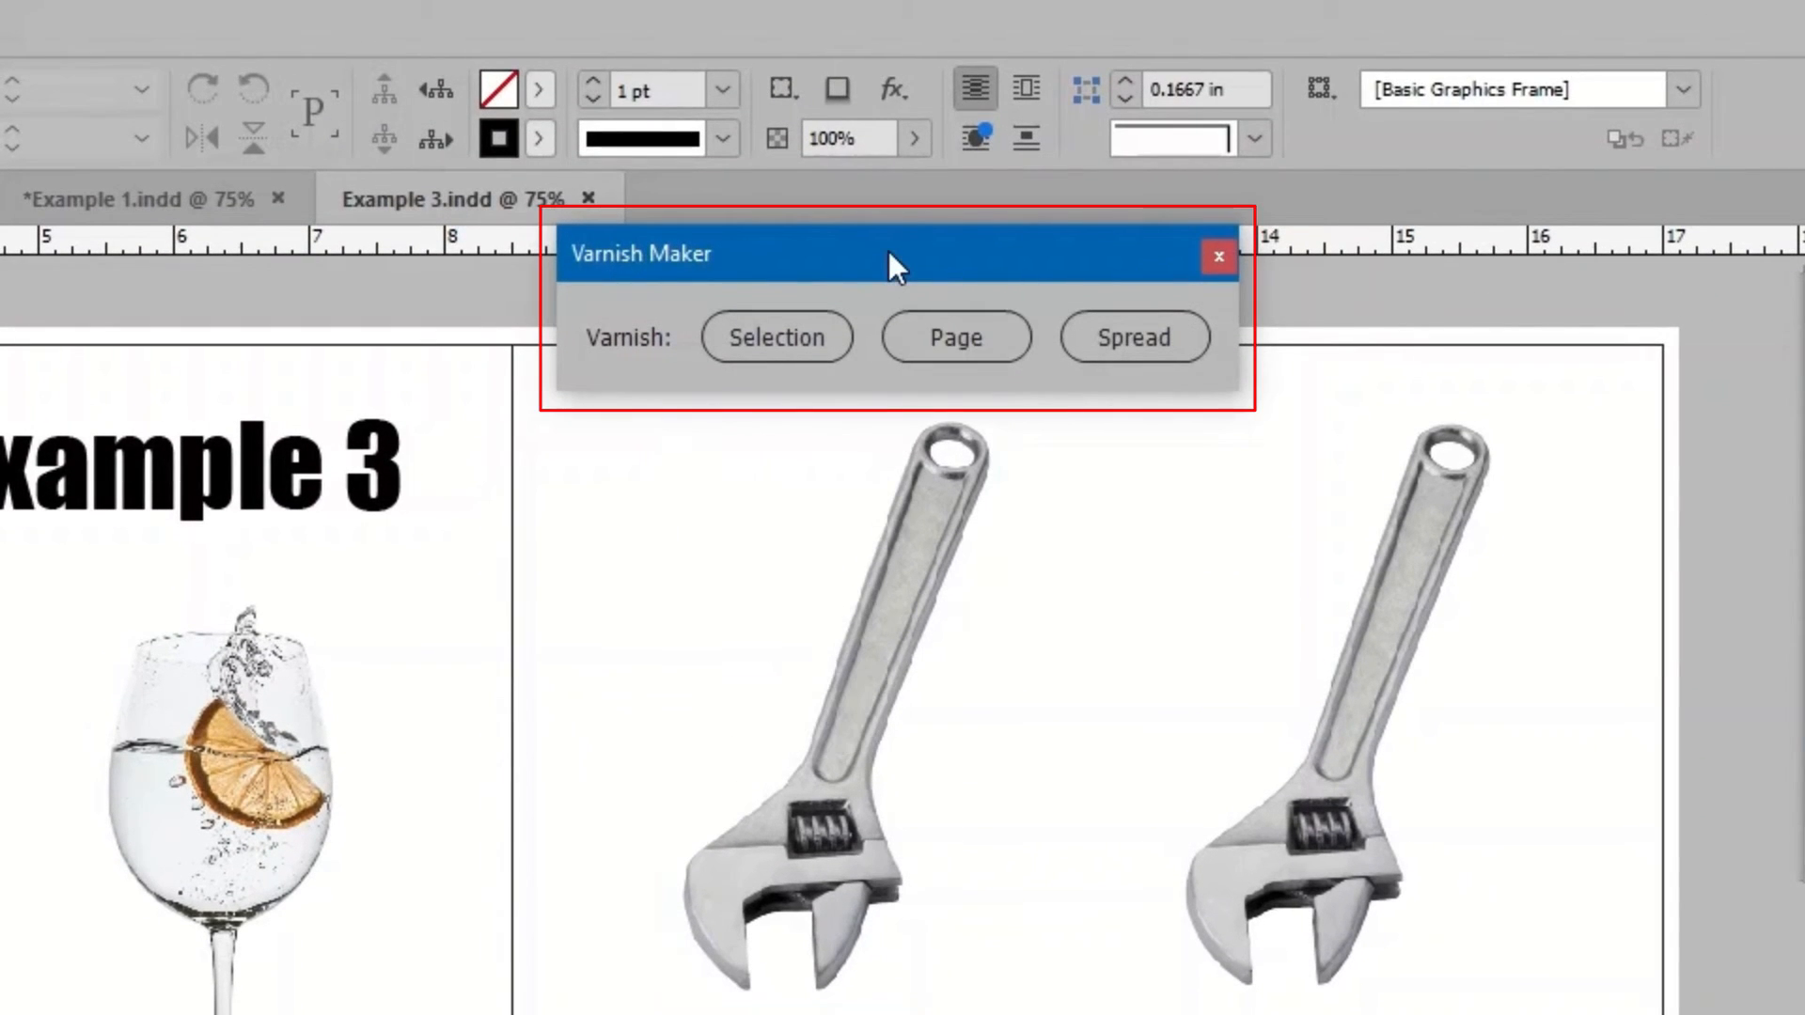
pyautogui.moveTo(887, 252); pyautogui.dragTo(821, 158)
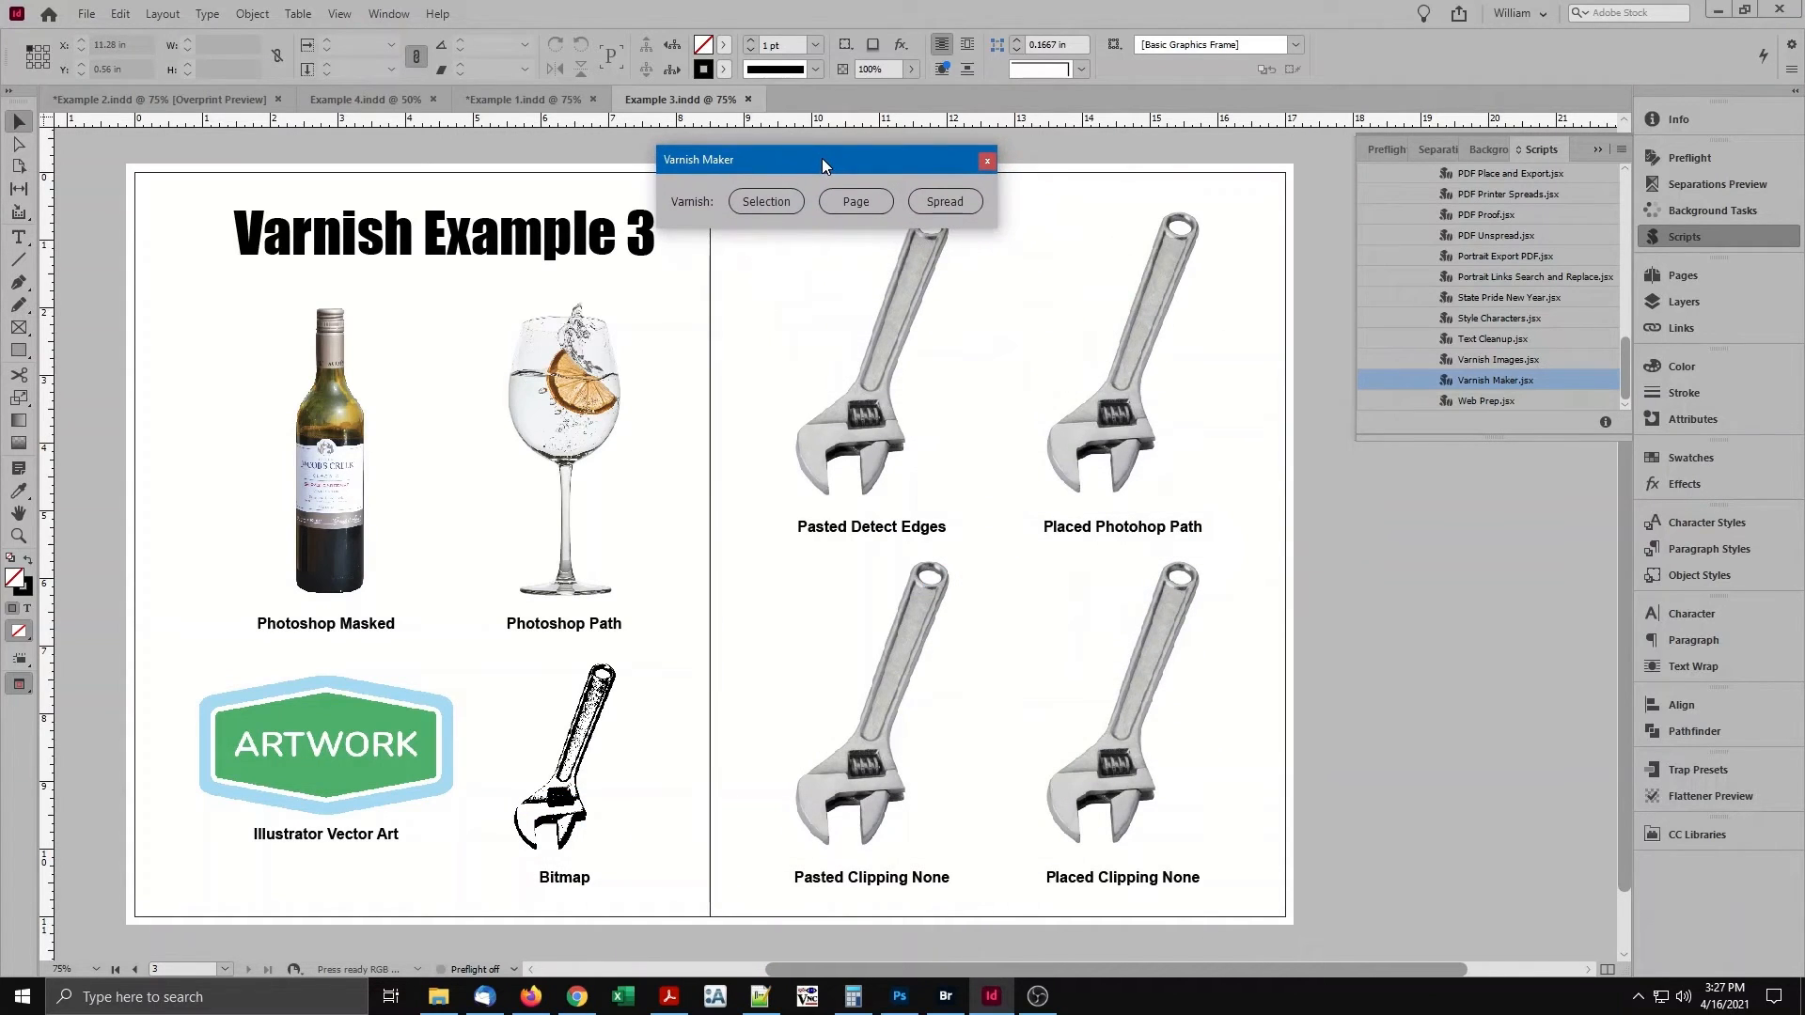
# Use Varnish Maker on the selected frames to varnish the masked bottle and the Photoshop path glass individually.
pyautogui.click(542, 350)
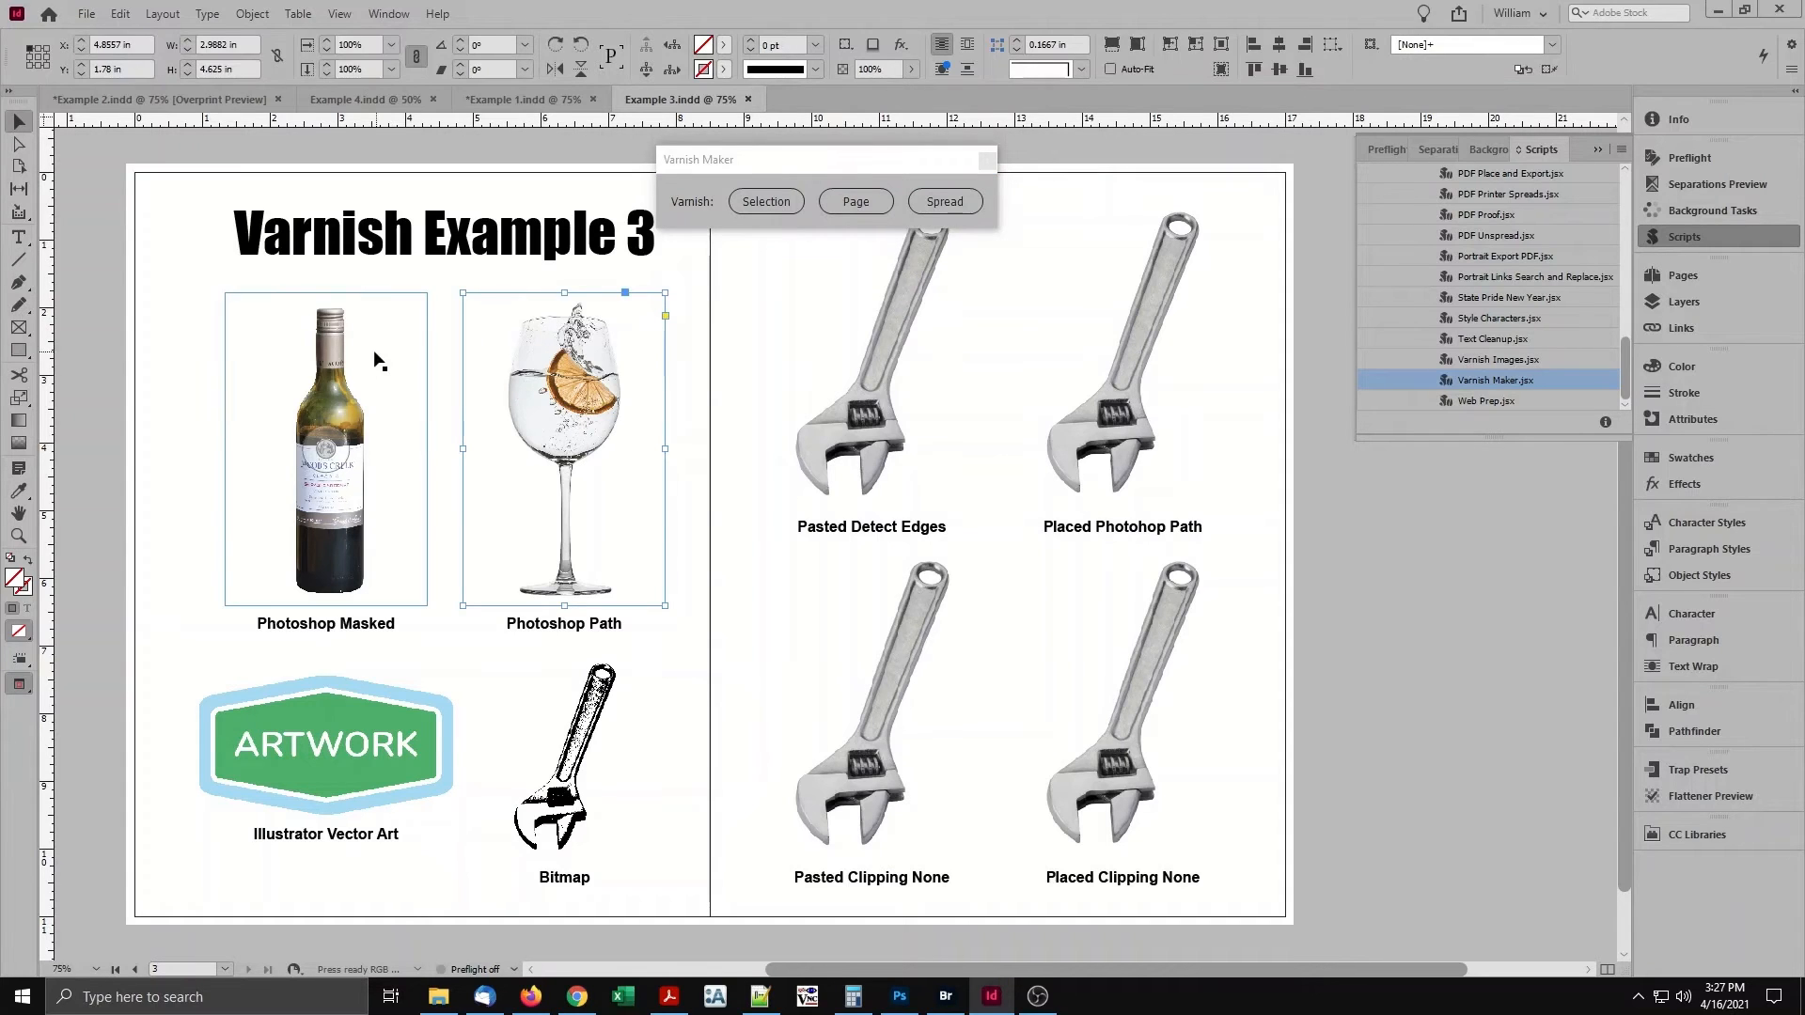
pyautogui.click(339, 366)
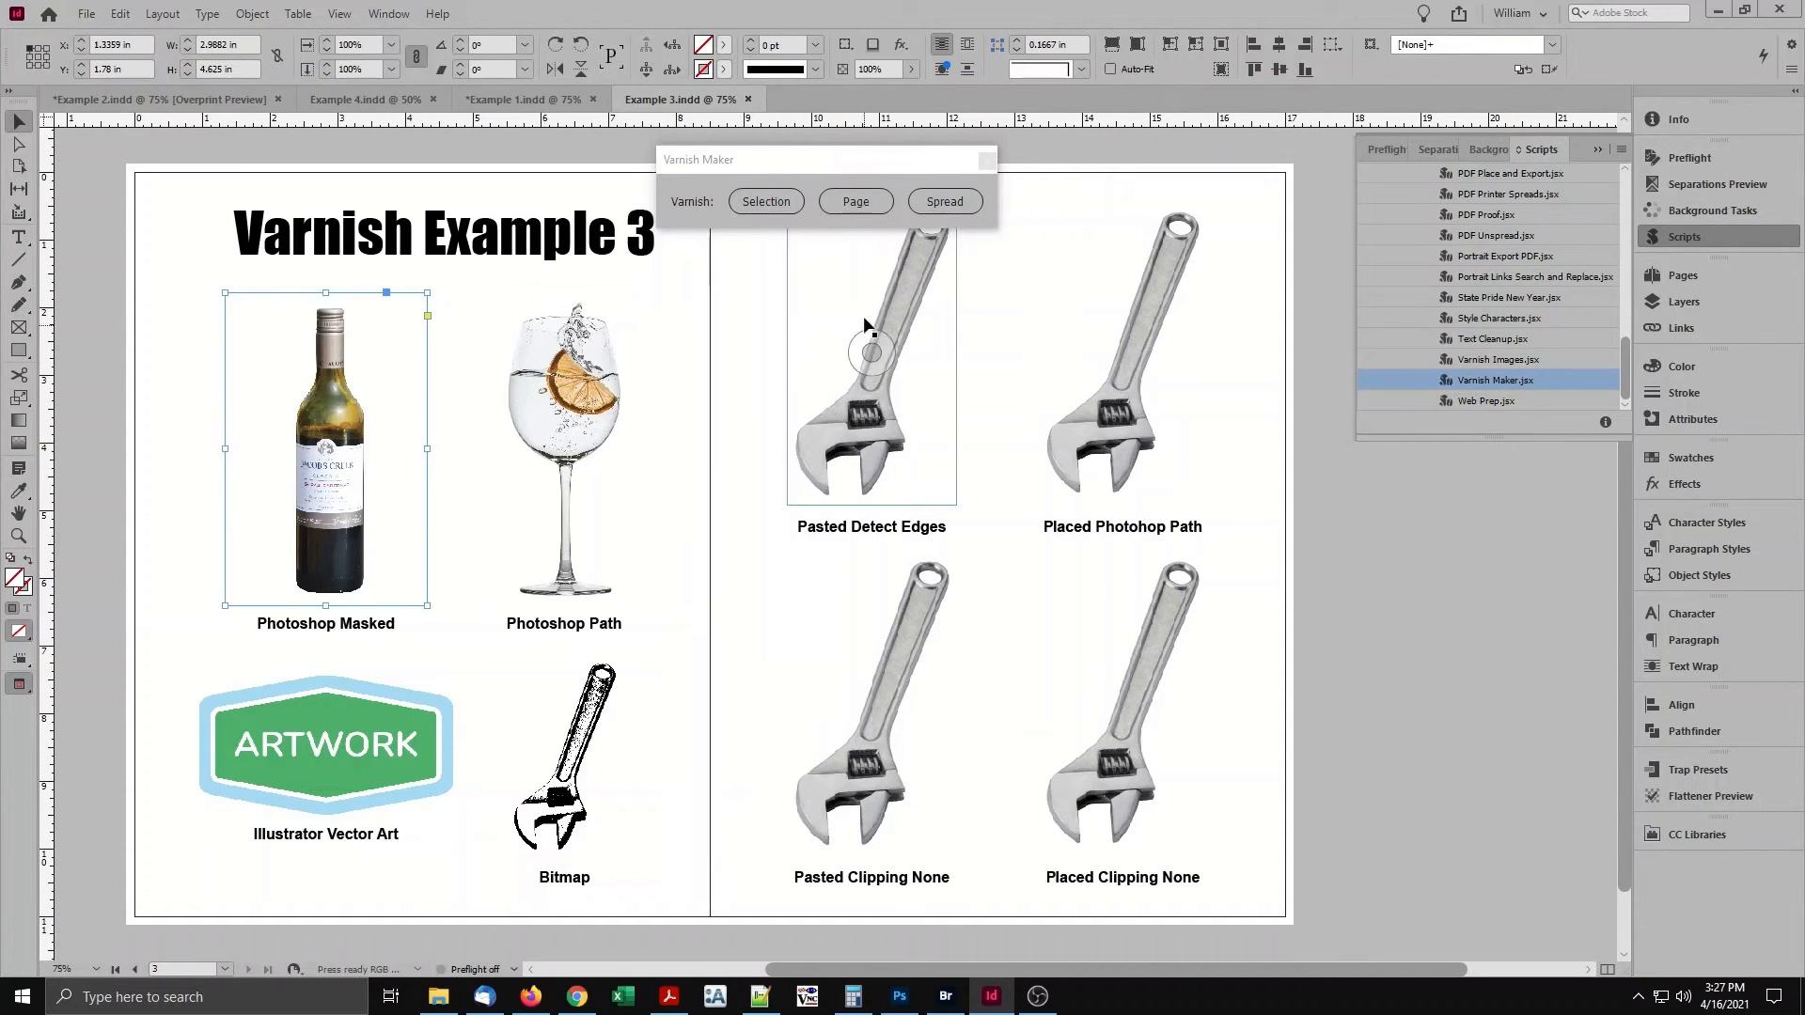
pyautogui.click(925, 607)
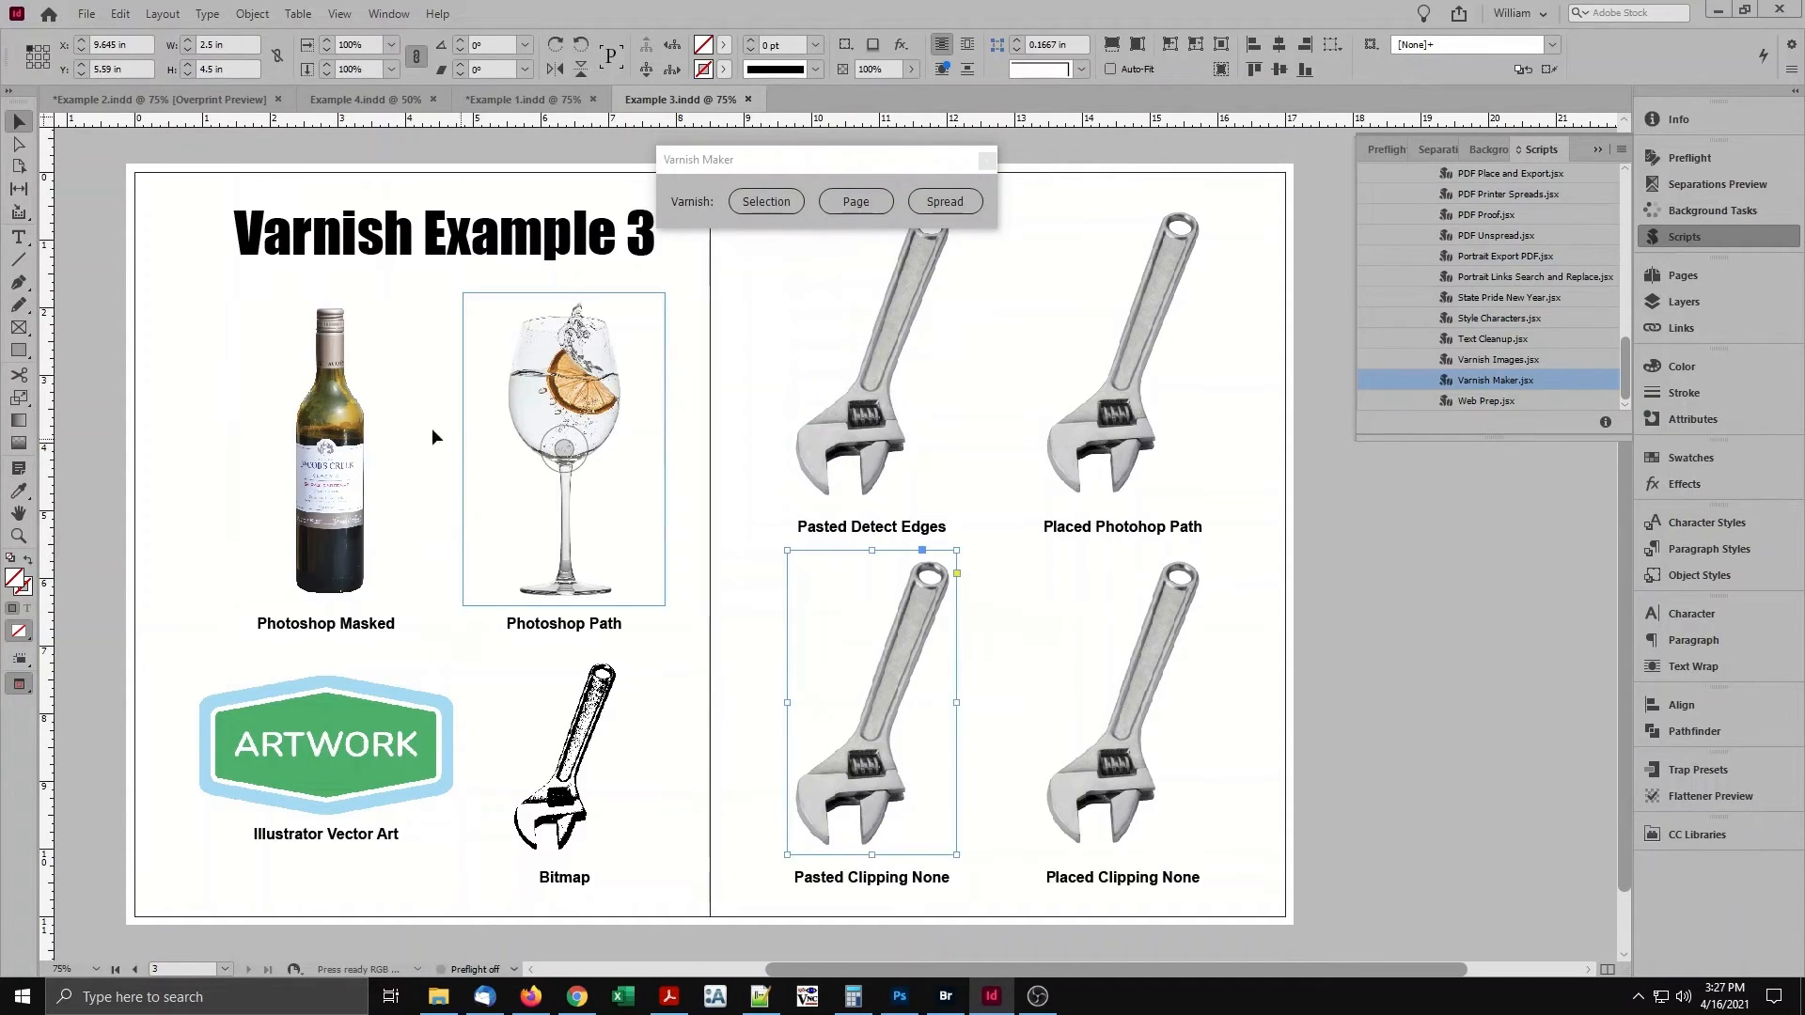
pyautogui.click(372, 418)
pyautogui.click(758, 204)
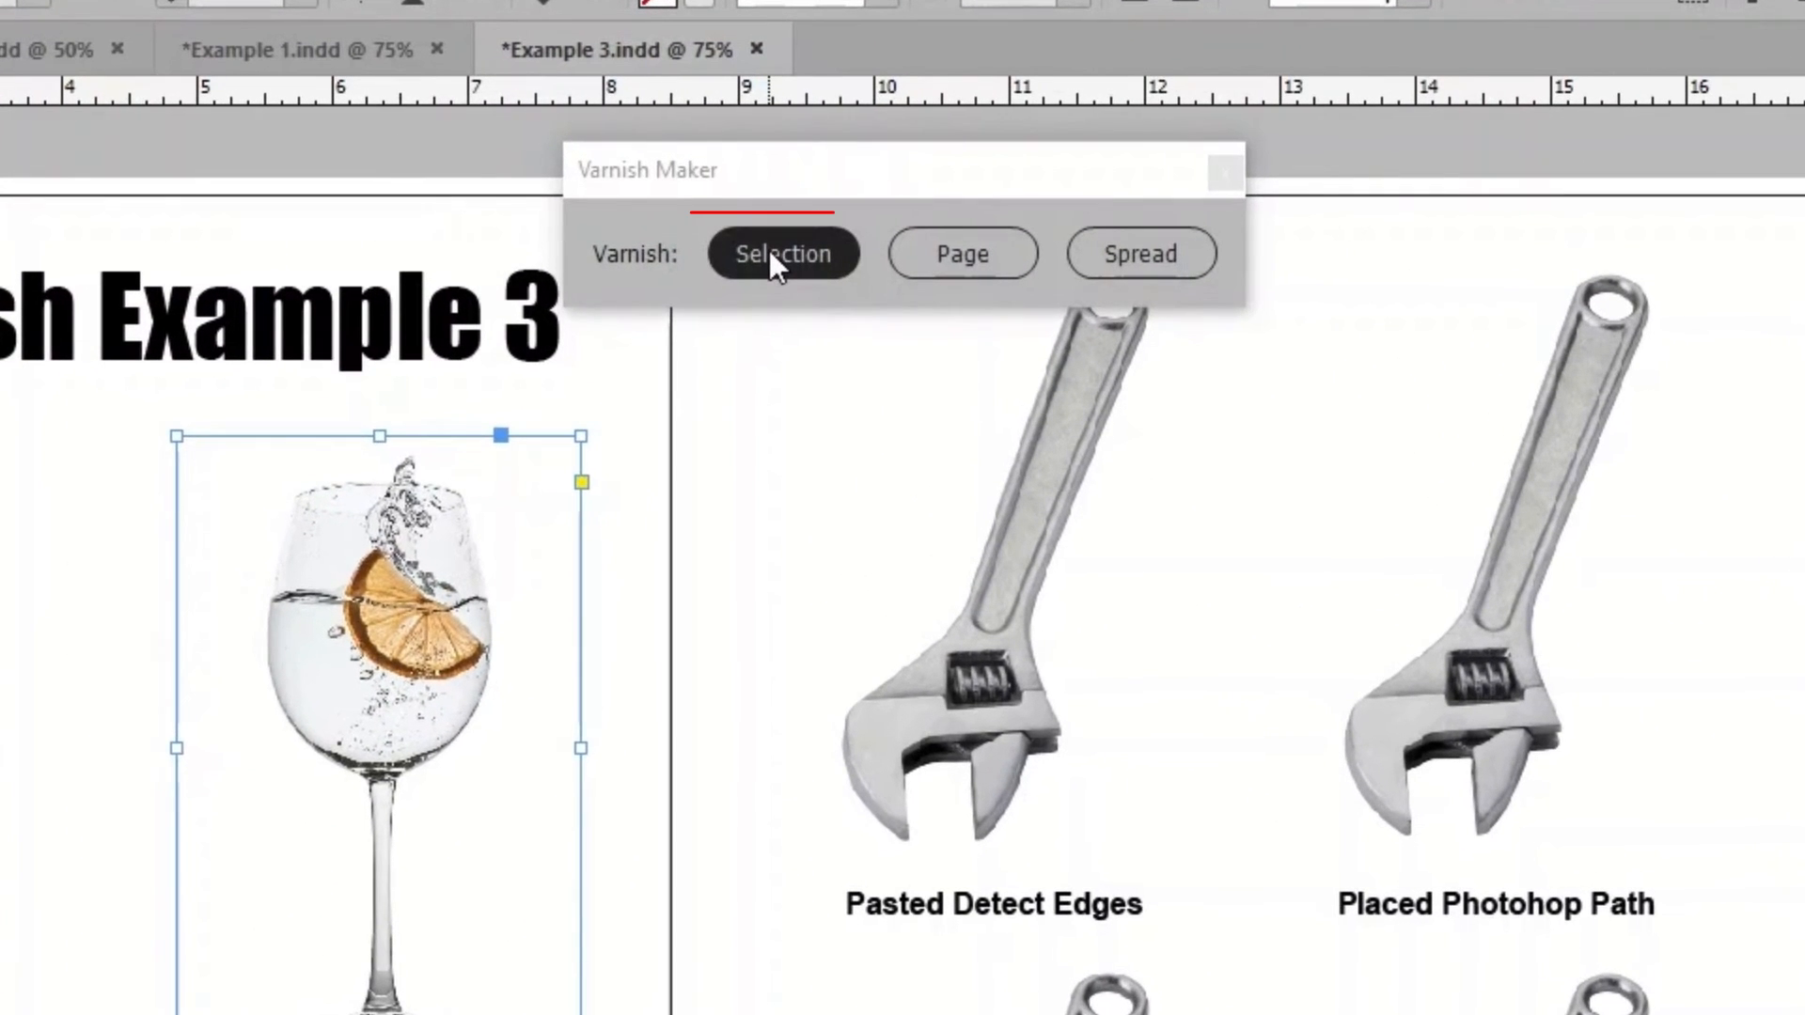
# Varnish the Pasted Detect Edges wrench and the placed Photoshop path wrench individually with Varnish Maker, and deselect everything.
pyautogui.click(1057, 489)
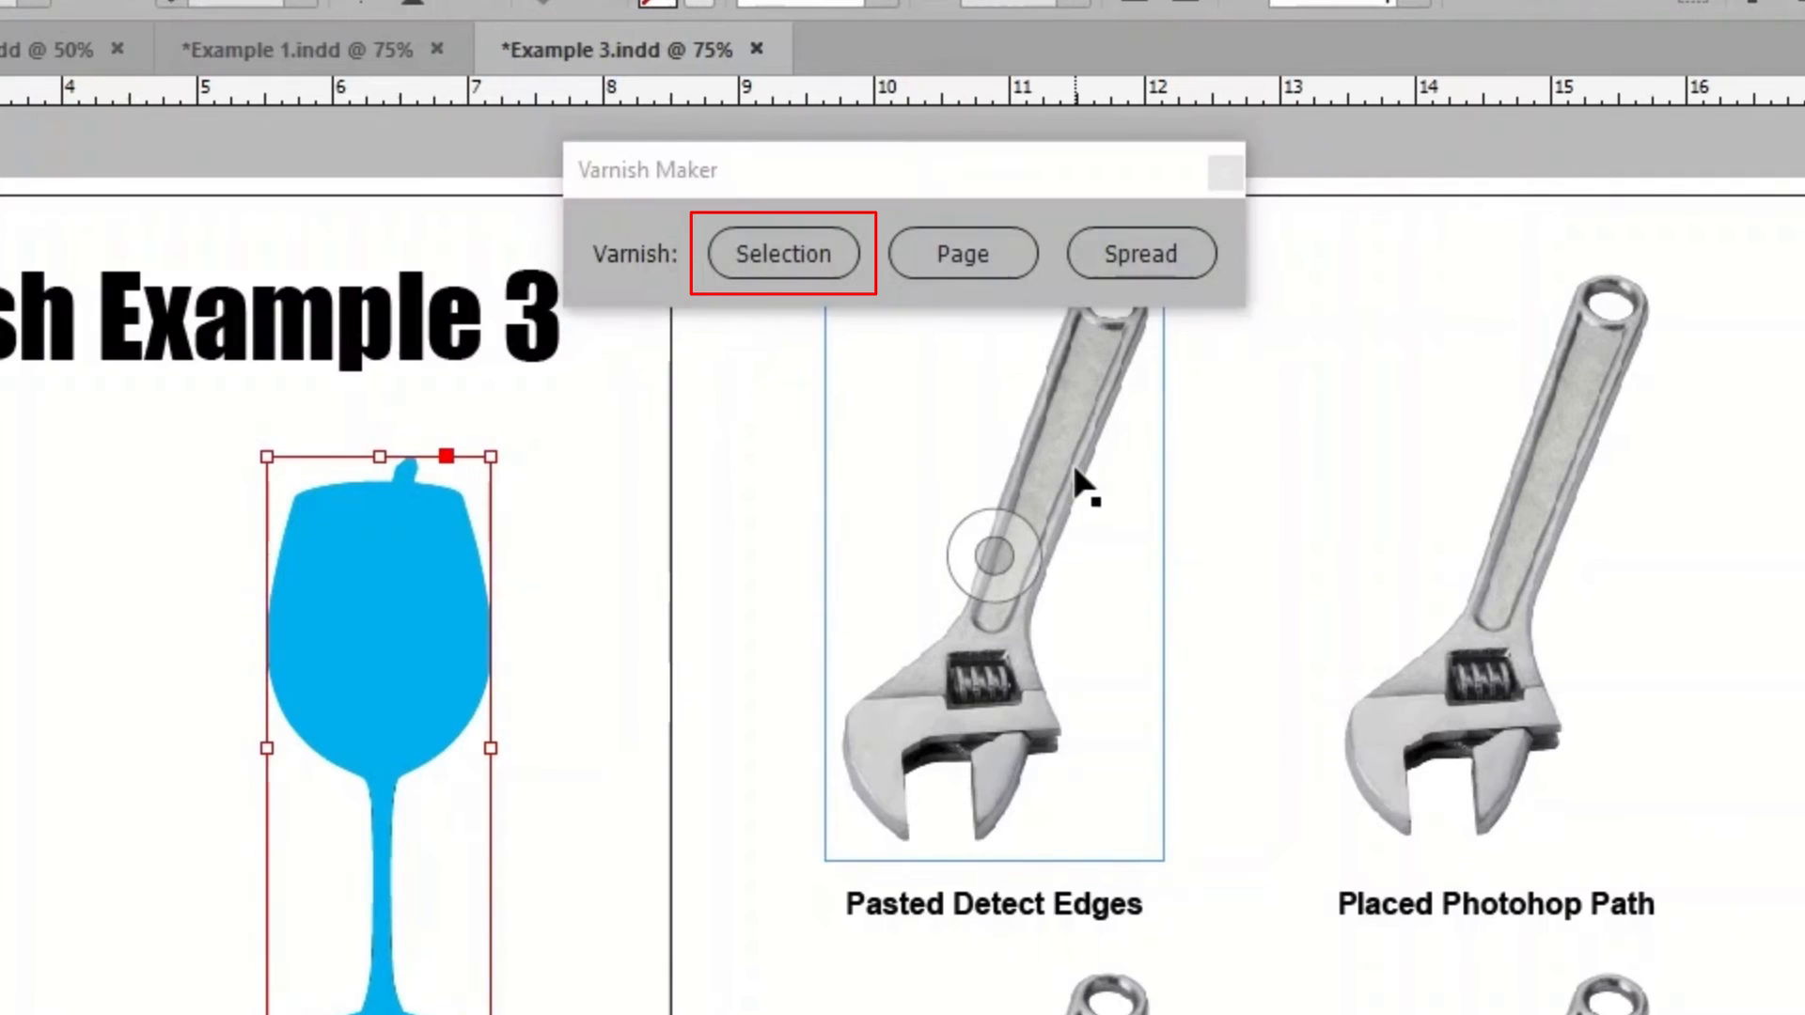
pyautogui.click(786, 247)
pyautogui.click(1495, 484)
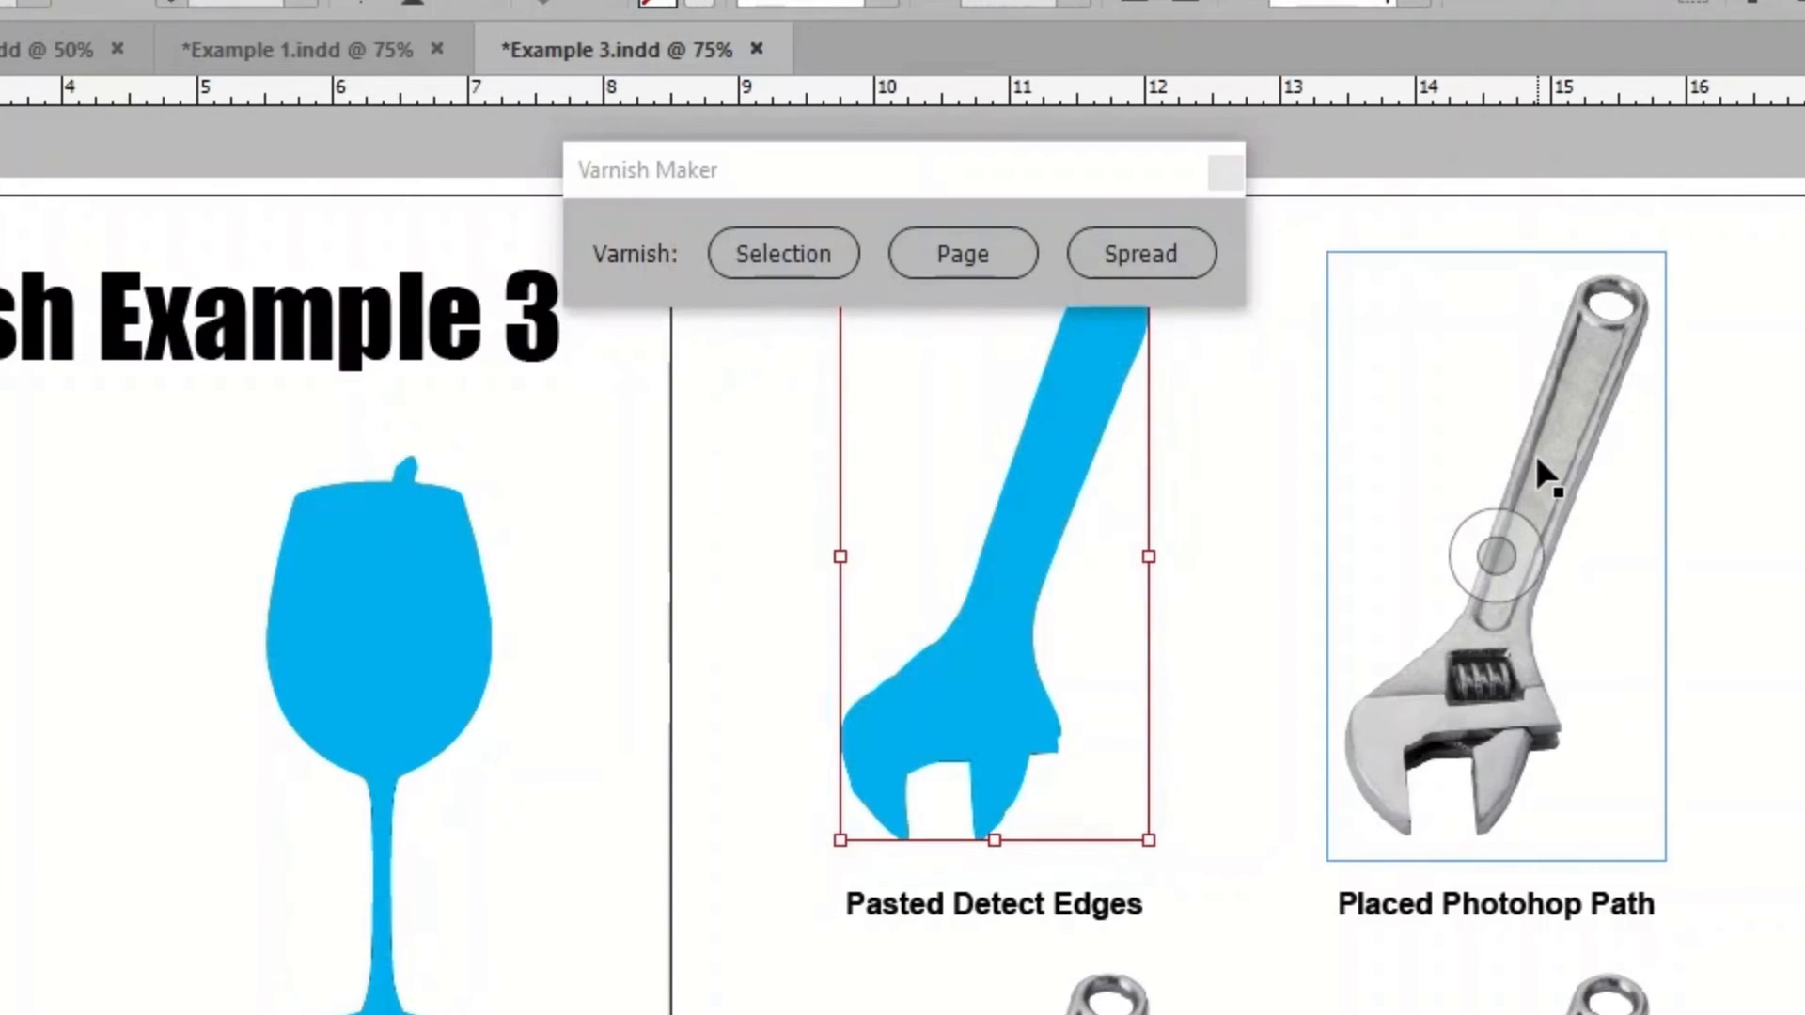
pyautogui.click(818, 258)
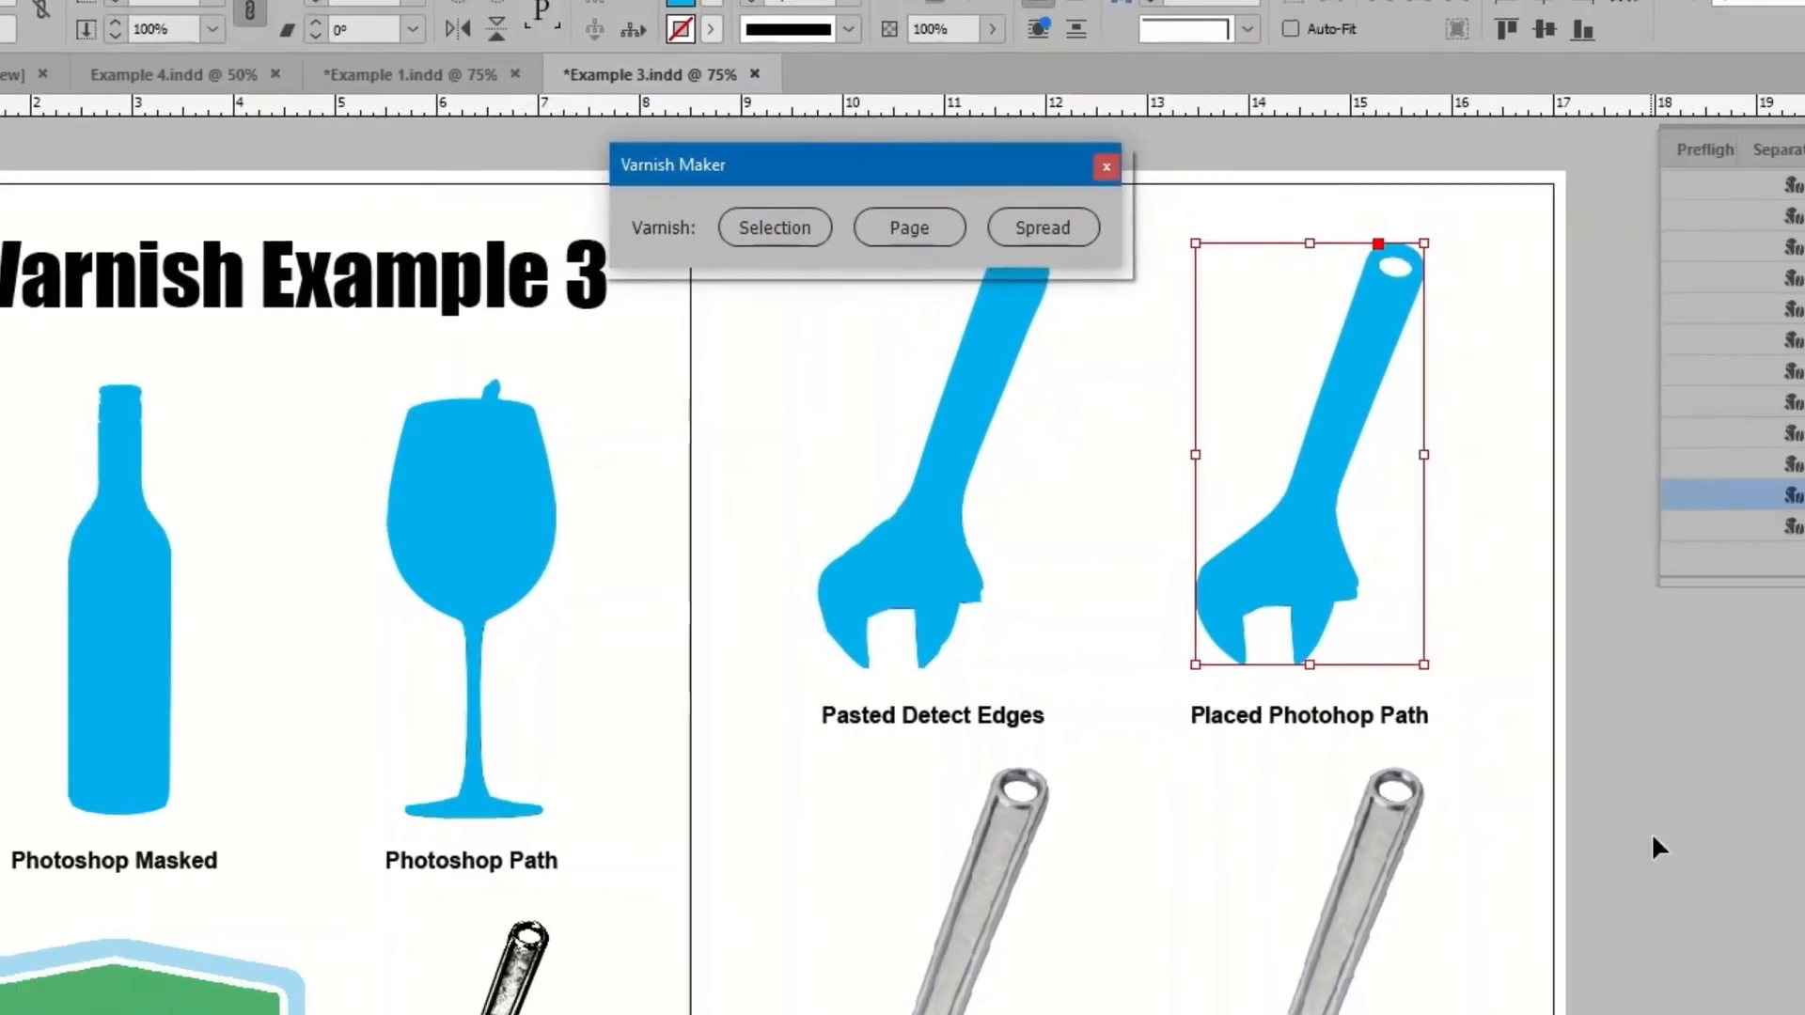
pyautogui.click(1350, 605)
# Select only the word "Example" in the page title and apply varnish to that text selection.
pyautogui.click(571, 263)
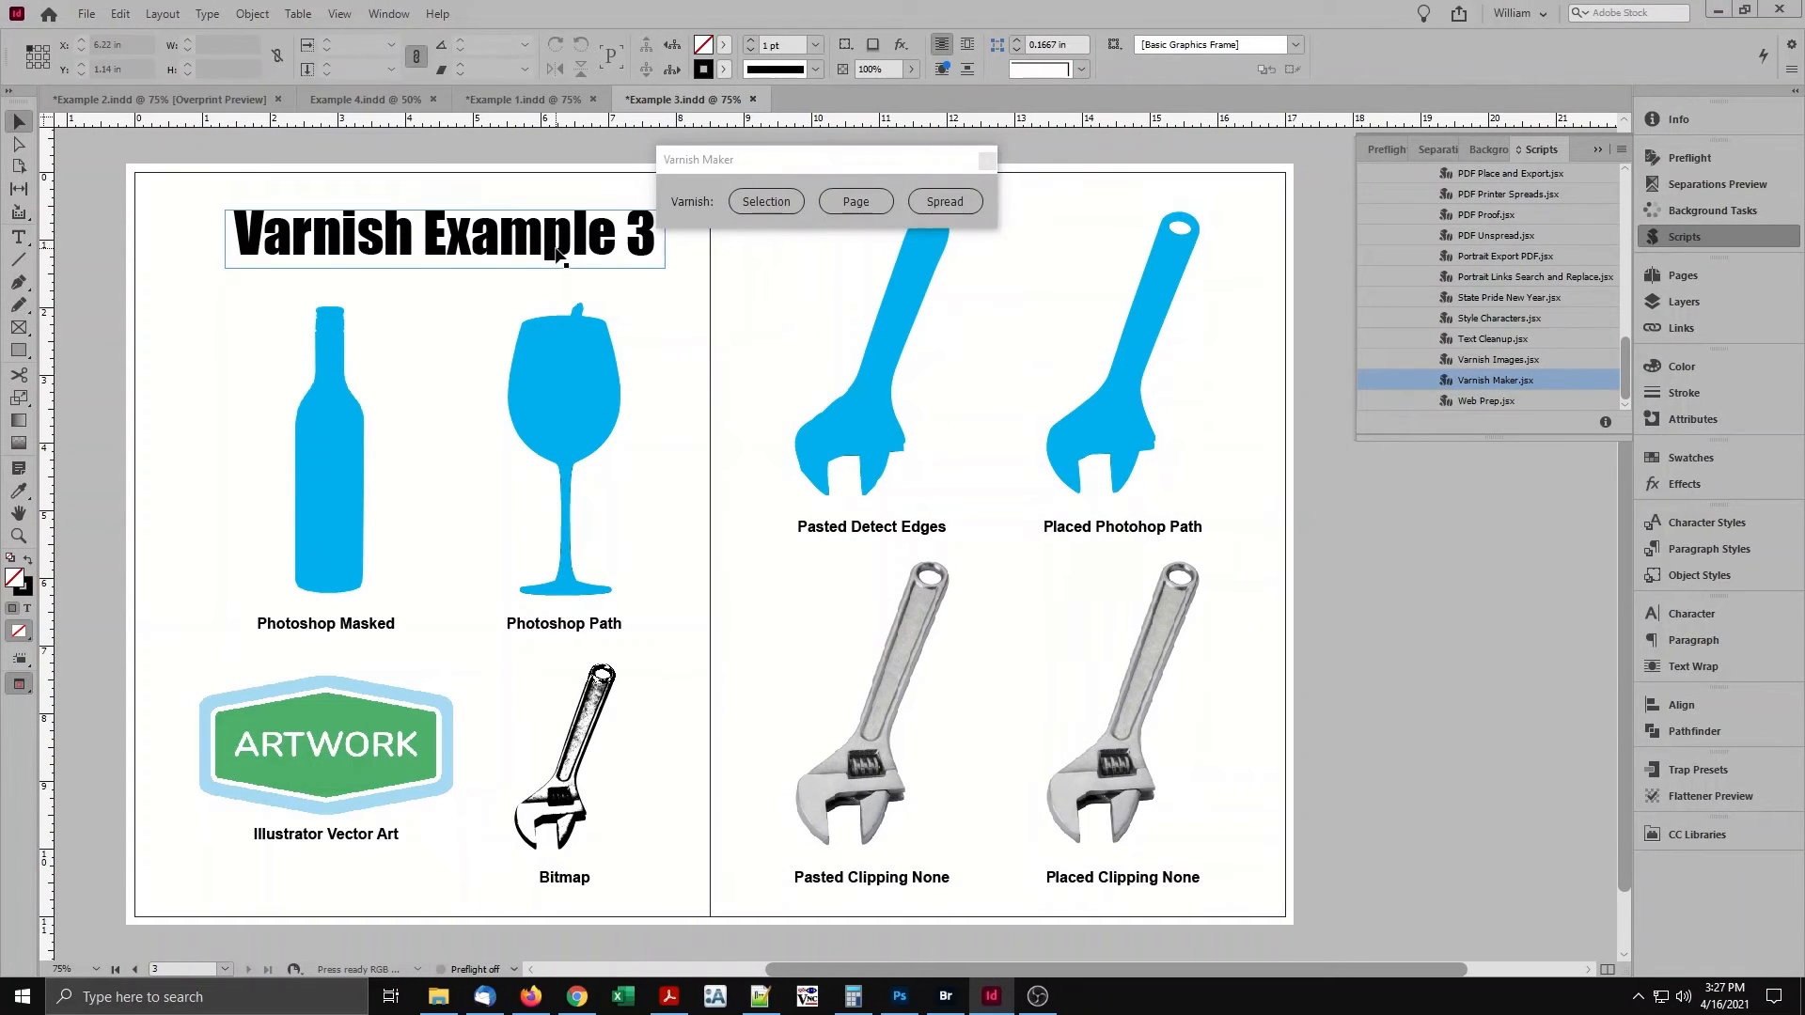
pyautogui.doubleClick(555, 246)
pyautogui.moveTo(426, 234); pyautogui.dragTo(615, 233)
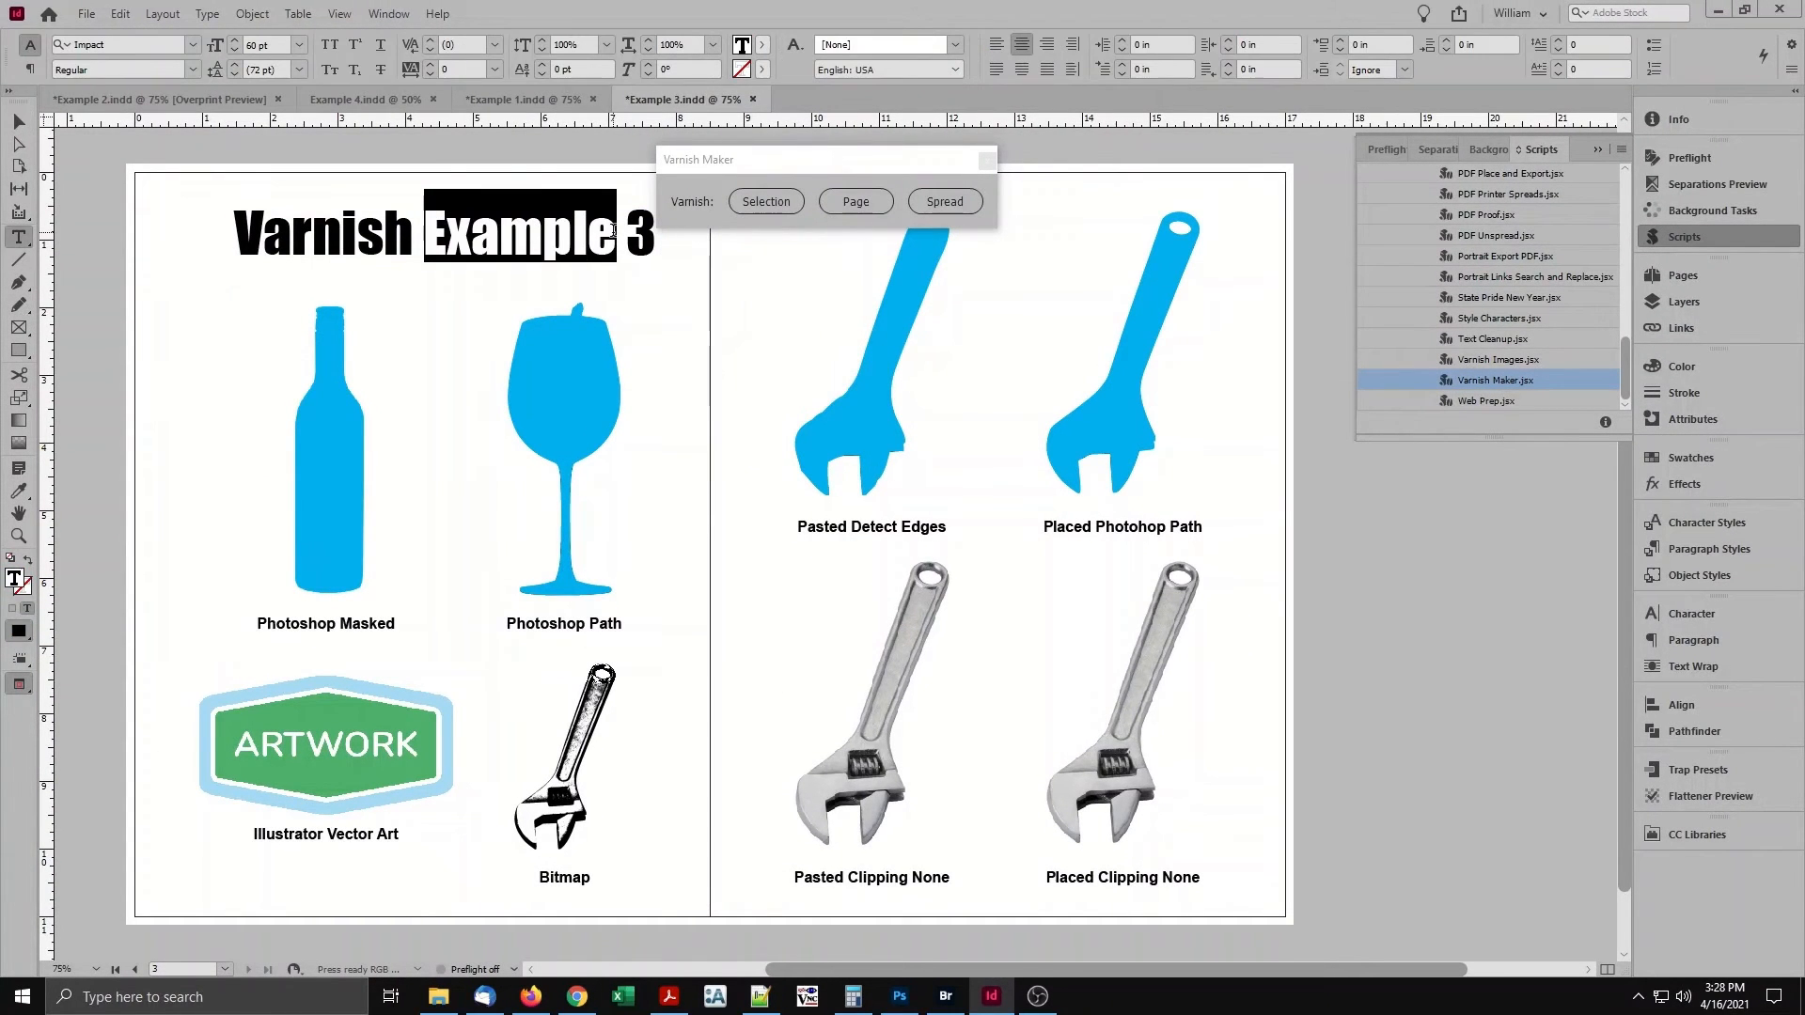
pyautogui.click(788, 204)
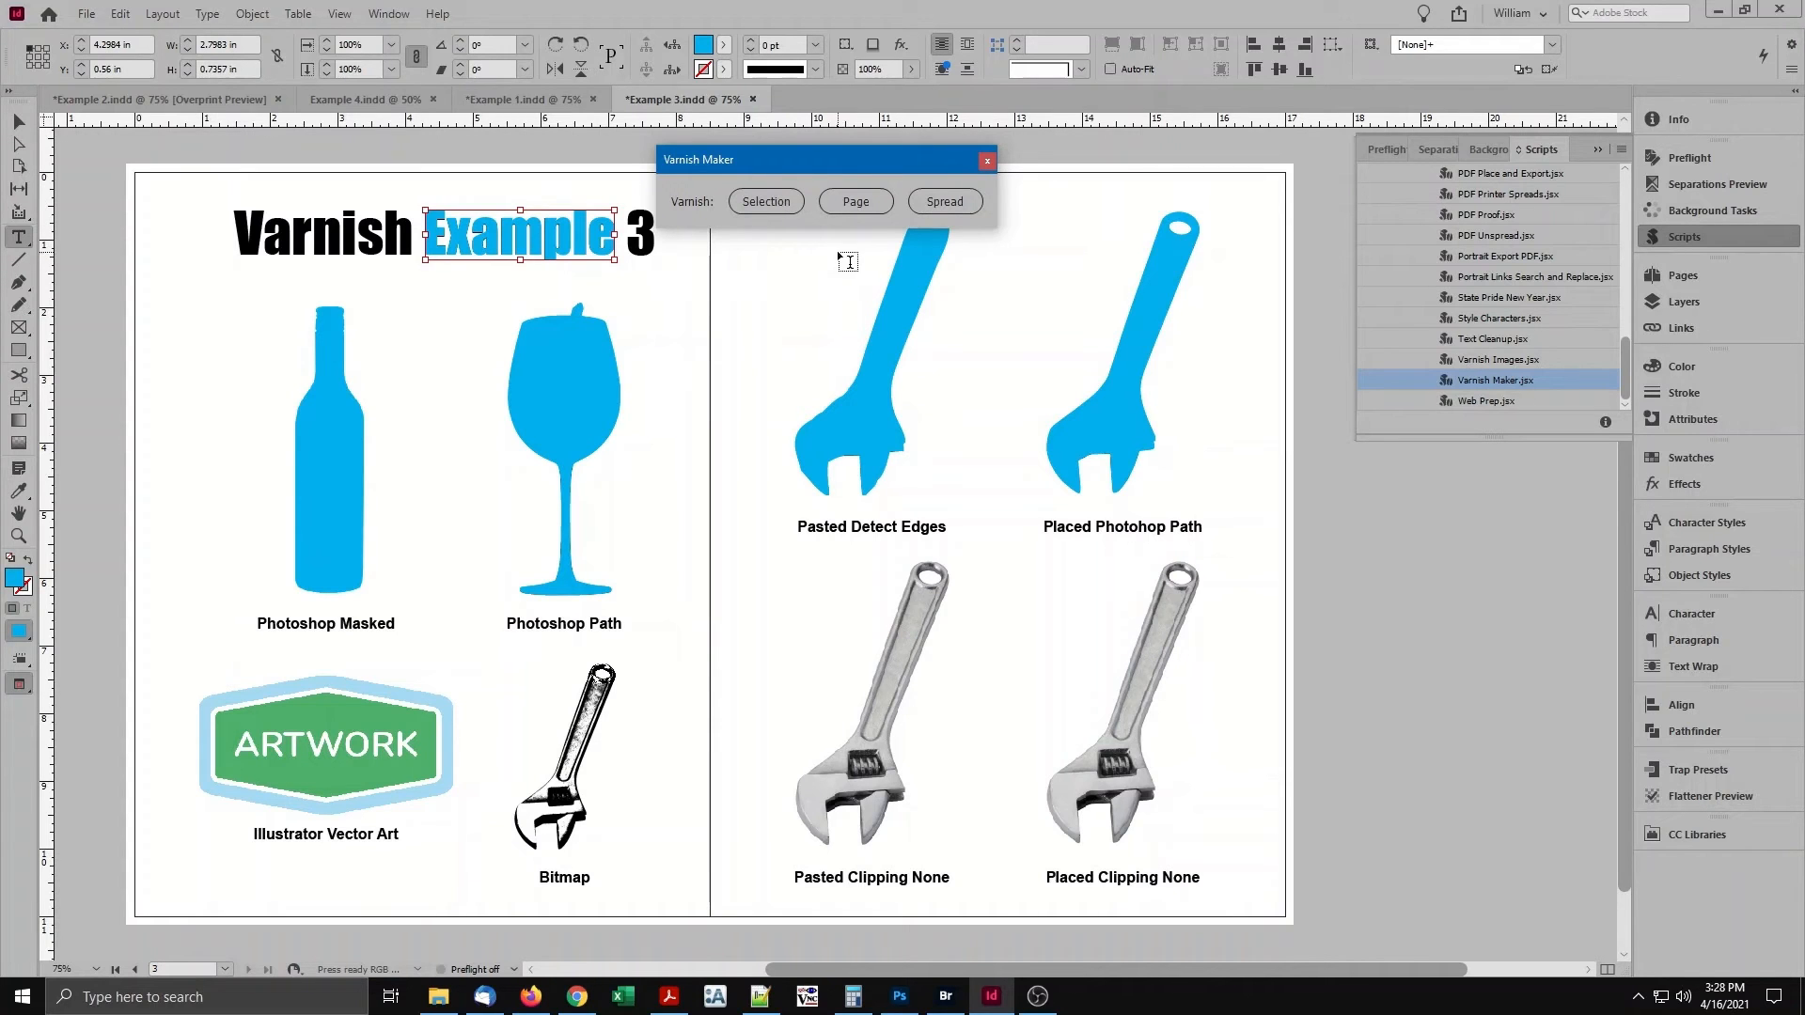
# Switch to Example 4, target the page with the mountain photo, and varnish that whole page with Varnish Maker.
pyautogui.click(378, 98)
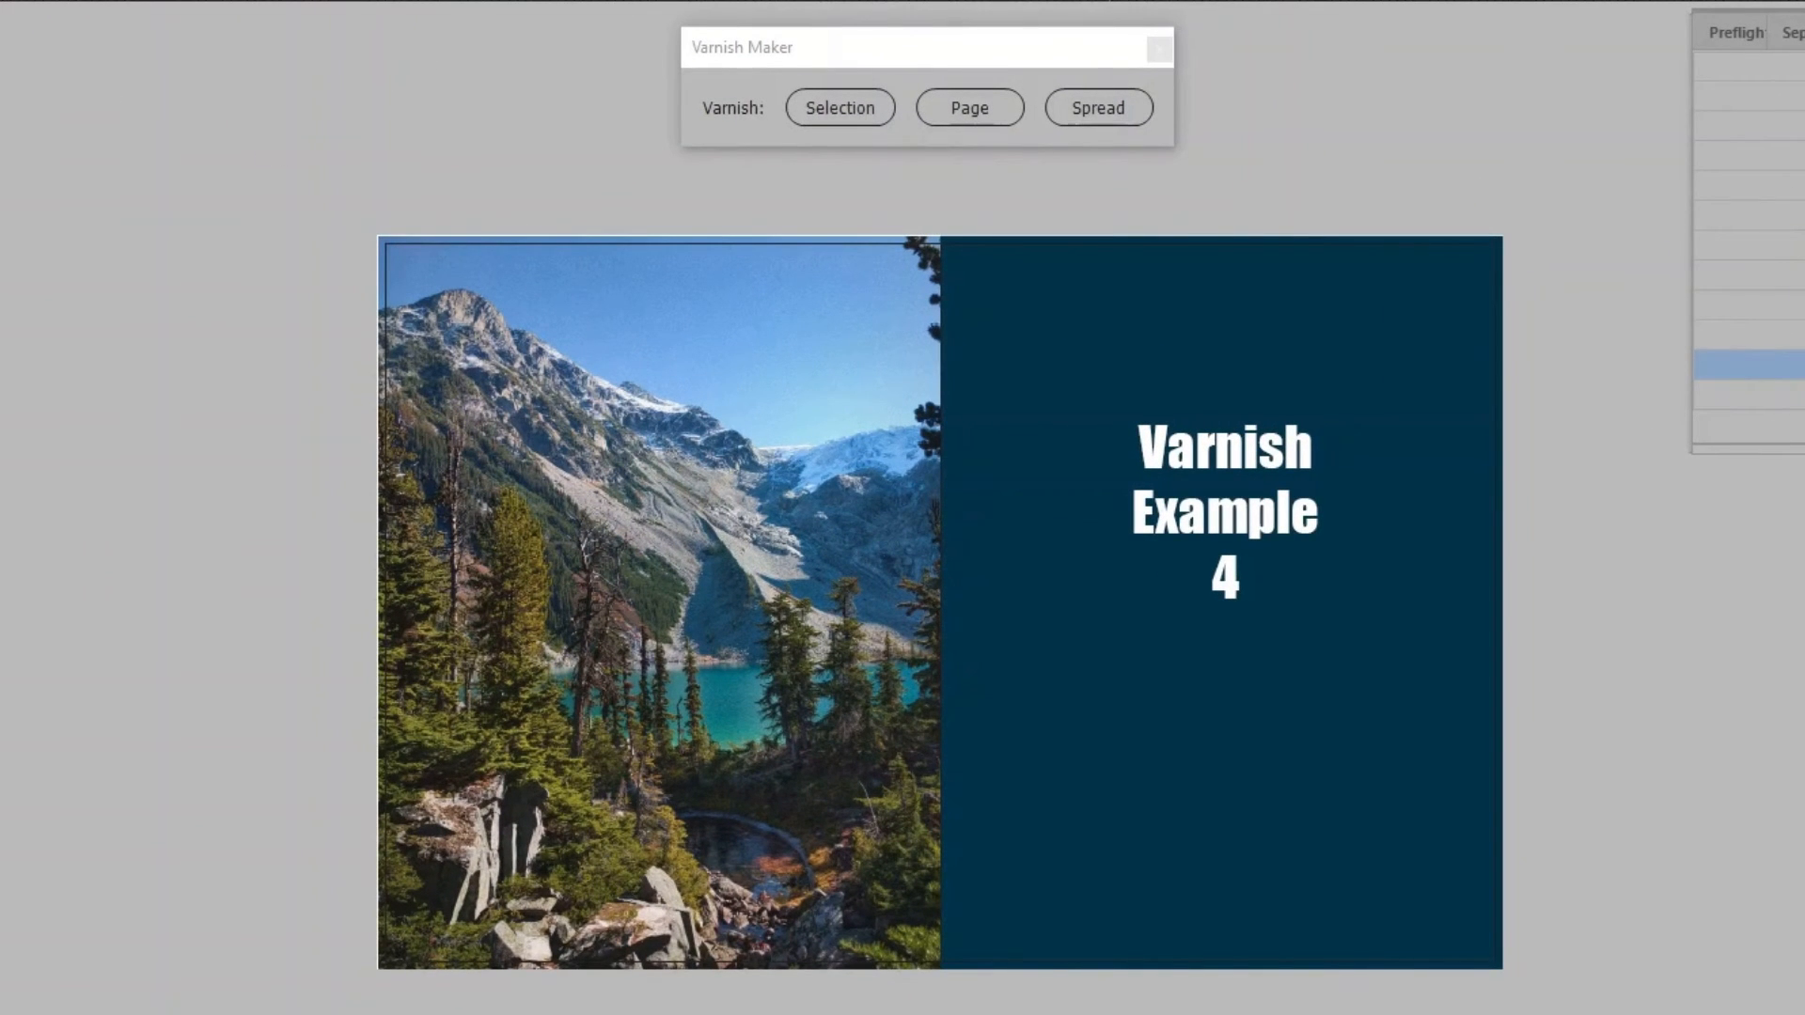
pyautogui.click(369, 313)
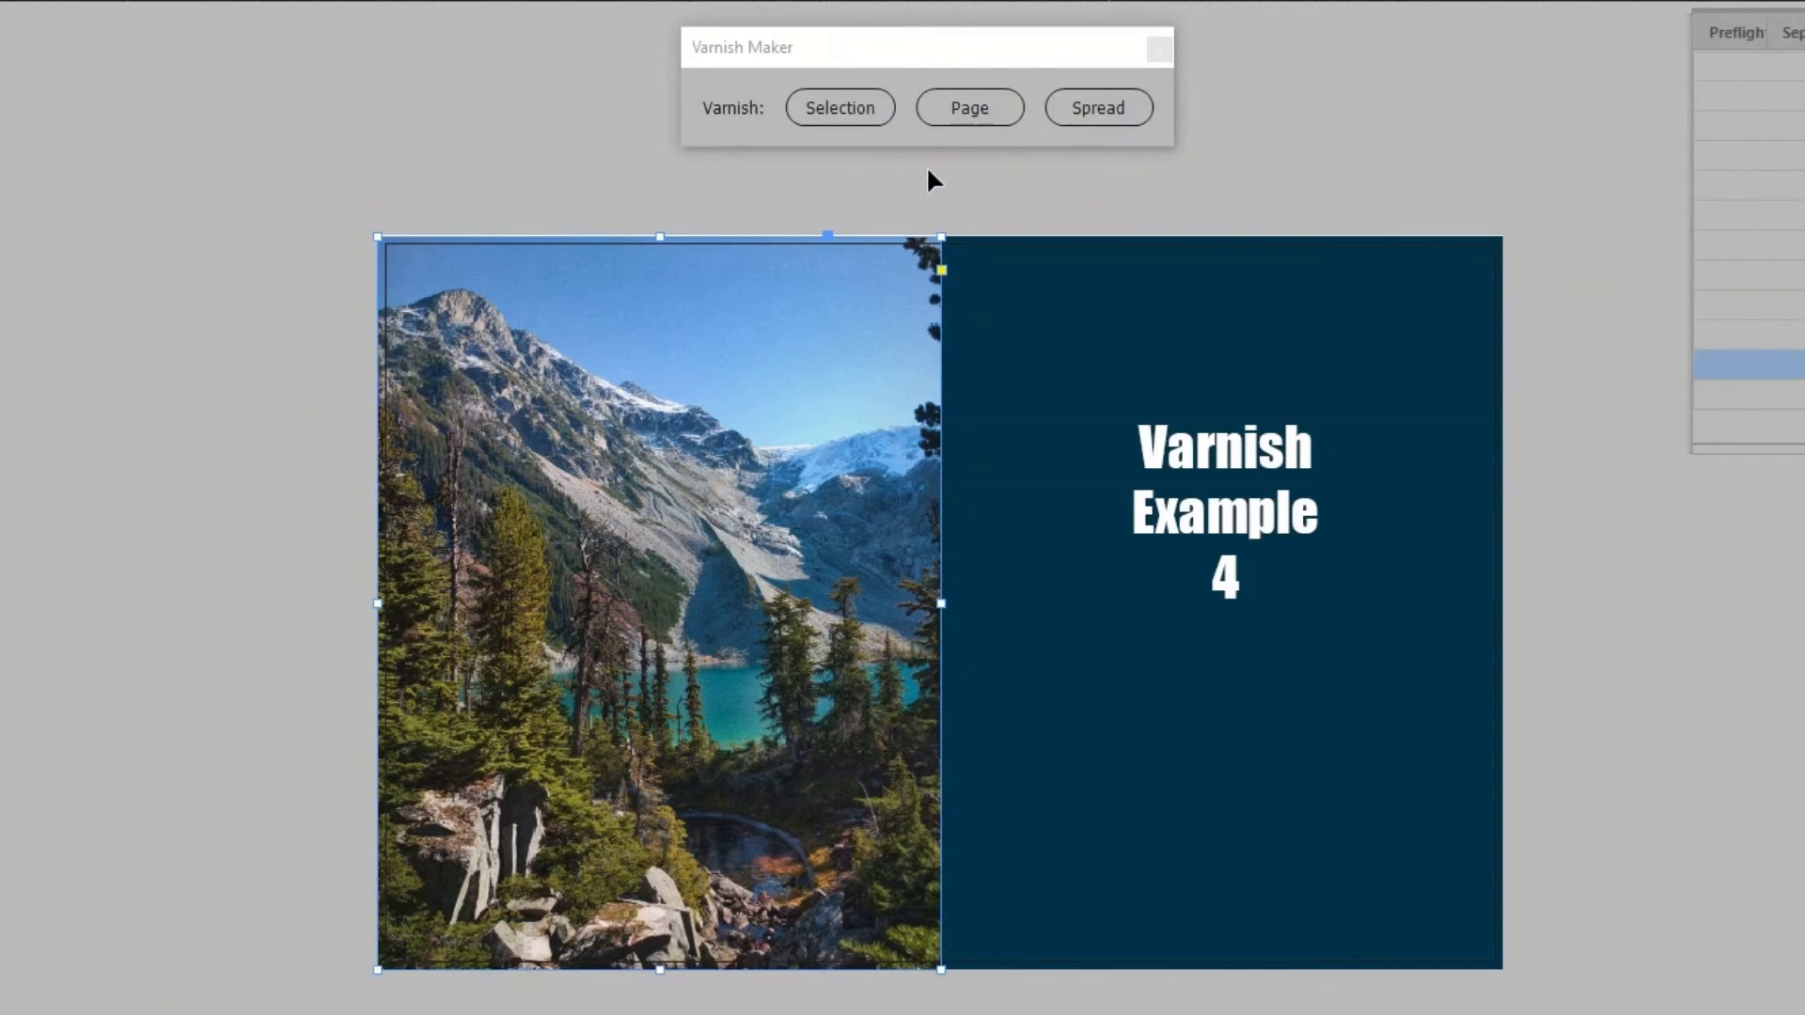
pyautogui.click(971, 117)
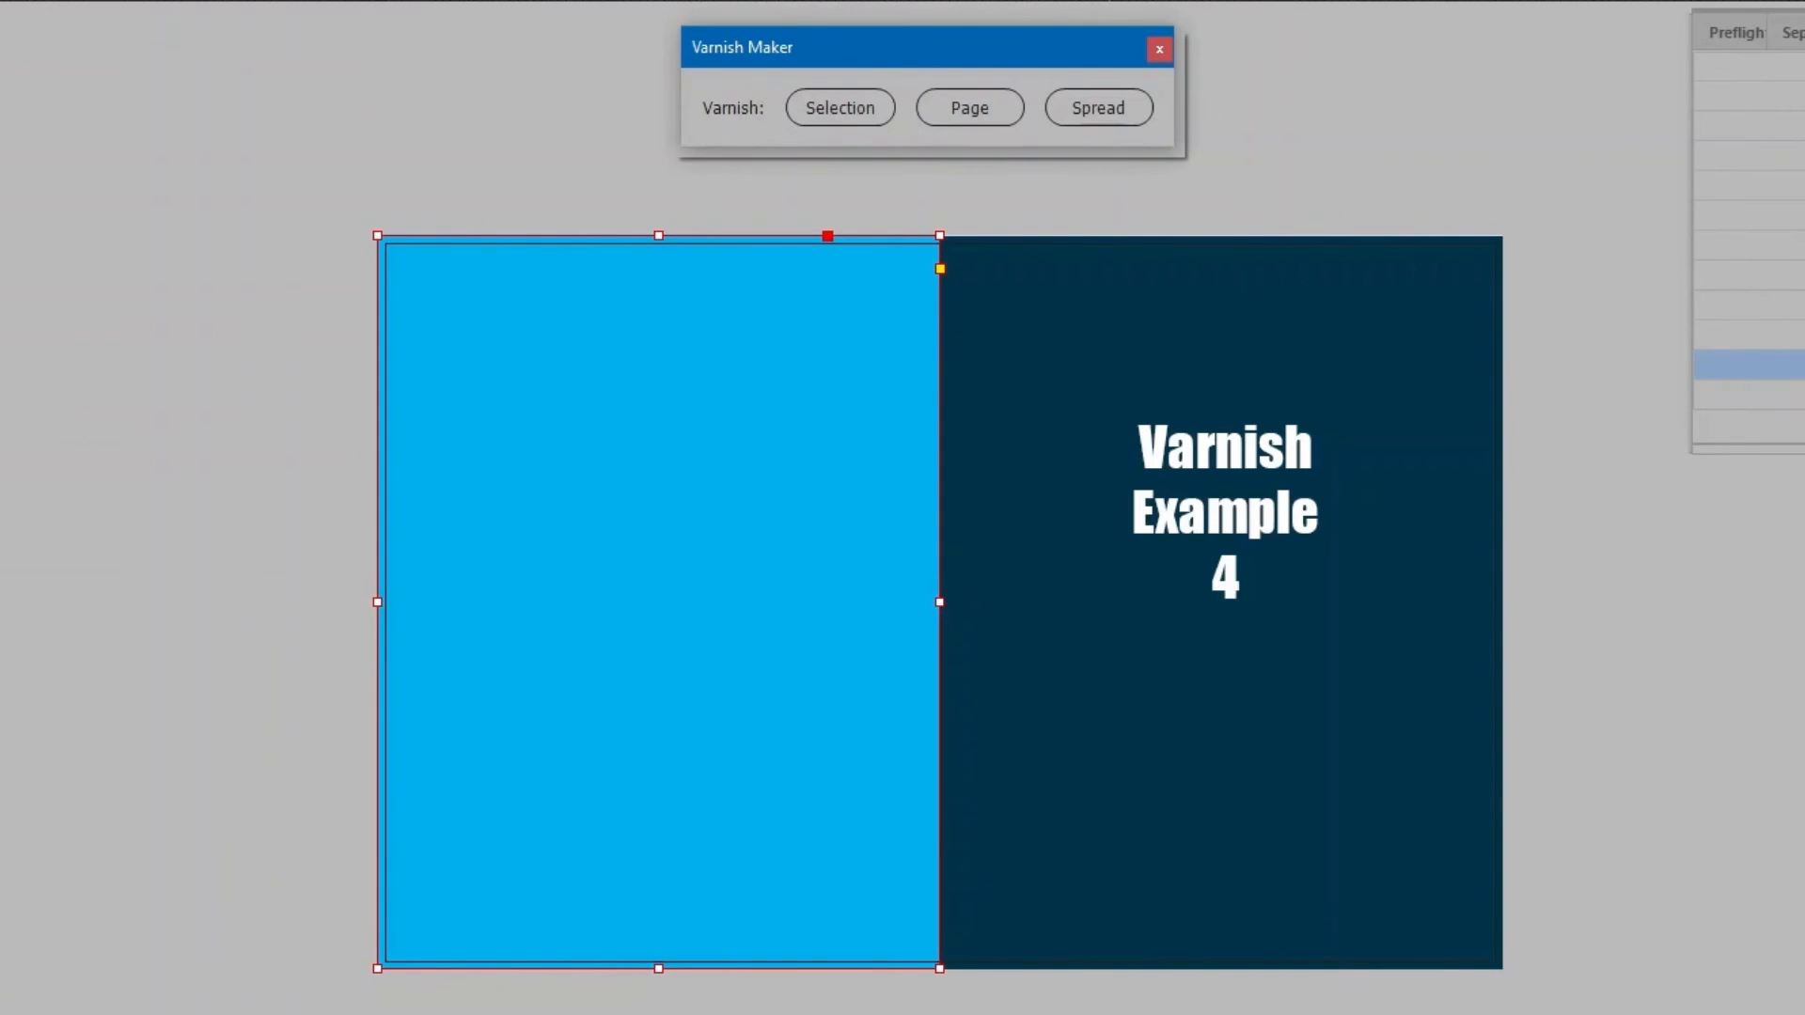
# Undo the single-page varnish in Example 4 and varnish the entire spread instead.
pyautogui.click(0, 0)
pyautogui.click(235, 117)
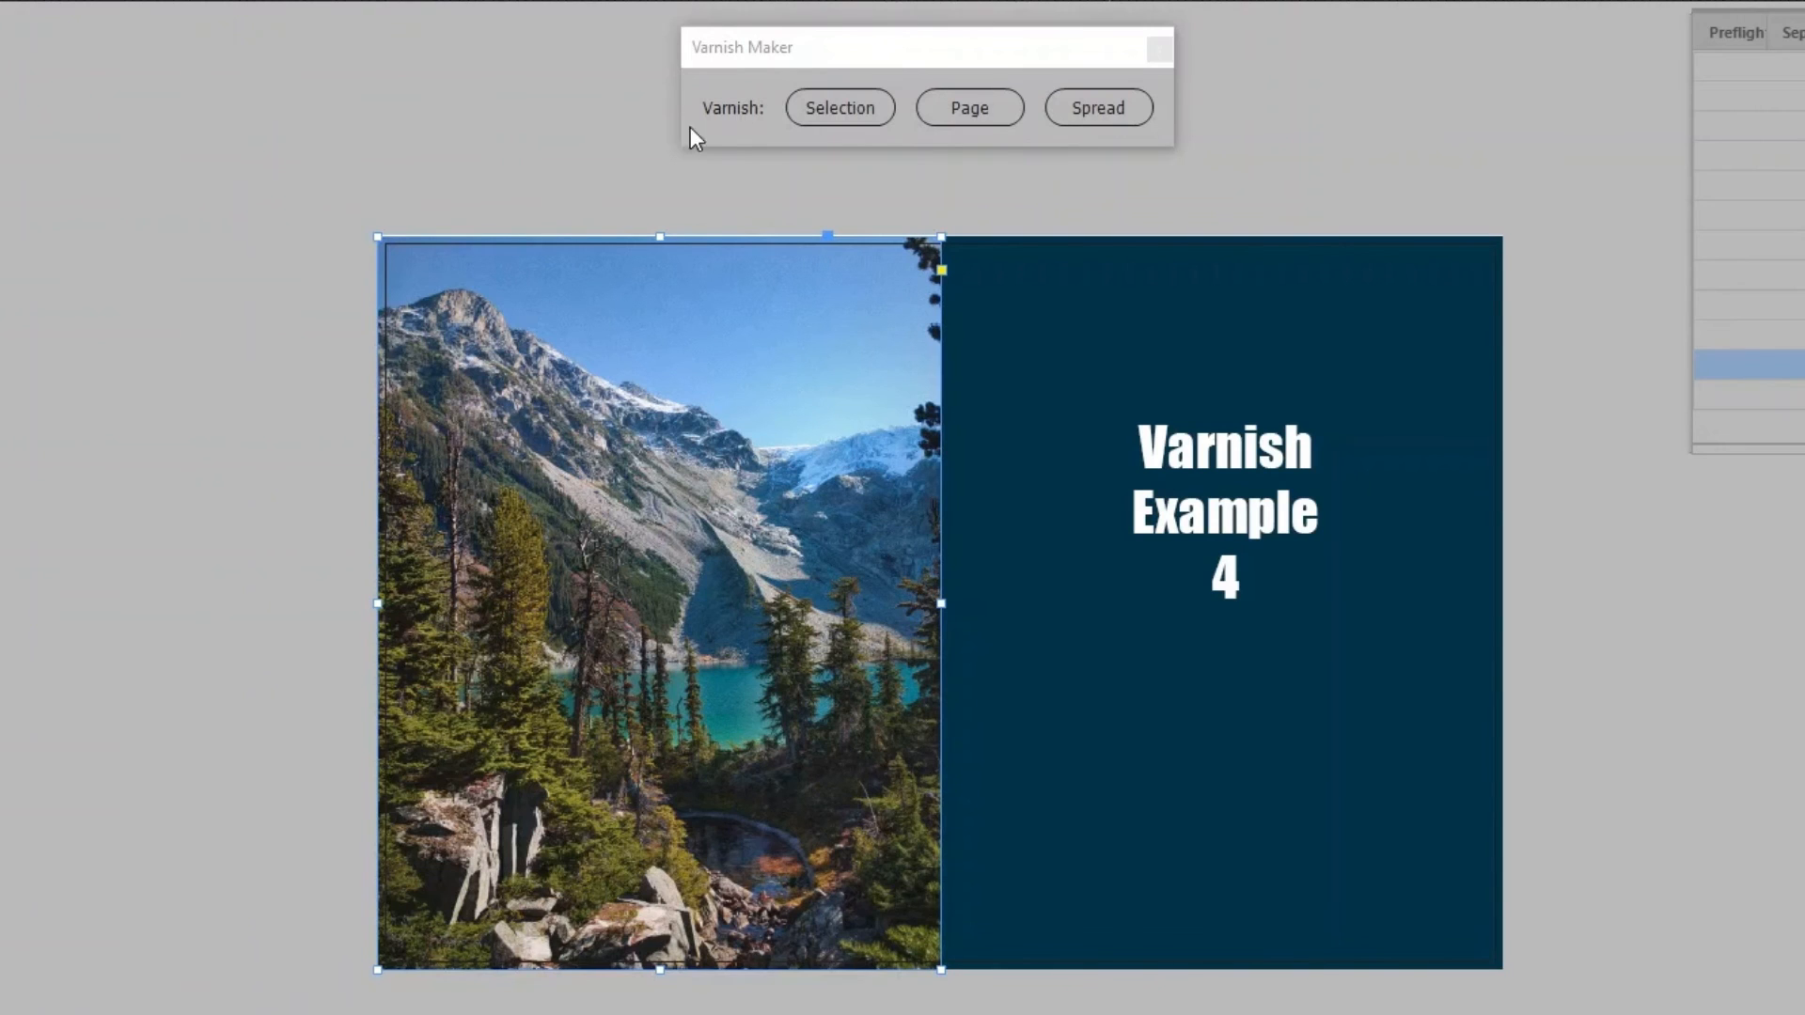
pyautogui.click(1118, 108)
pyautogui.click(1391, 148)
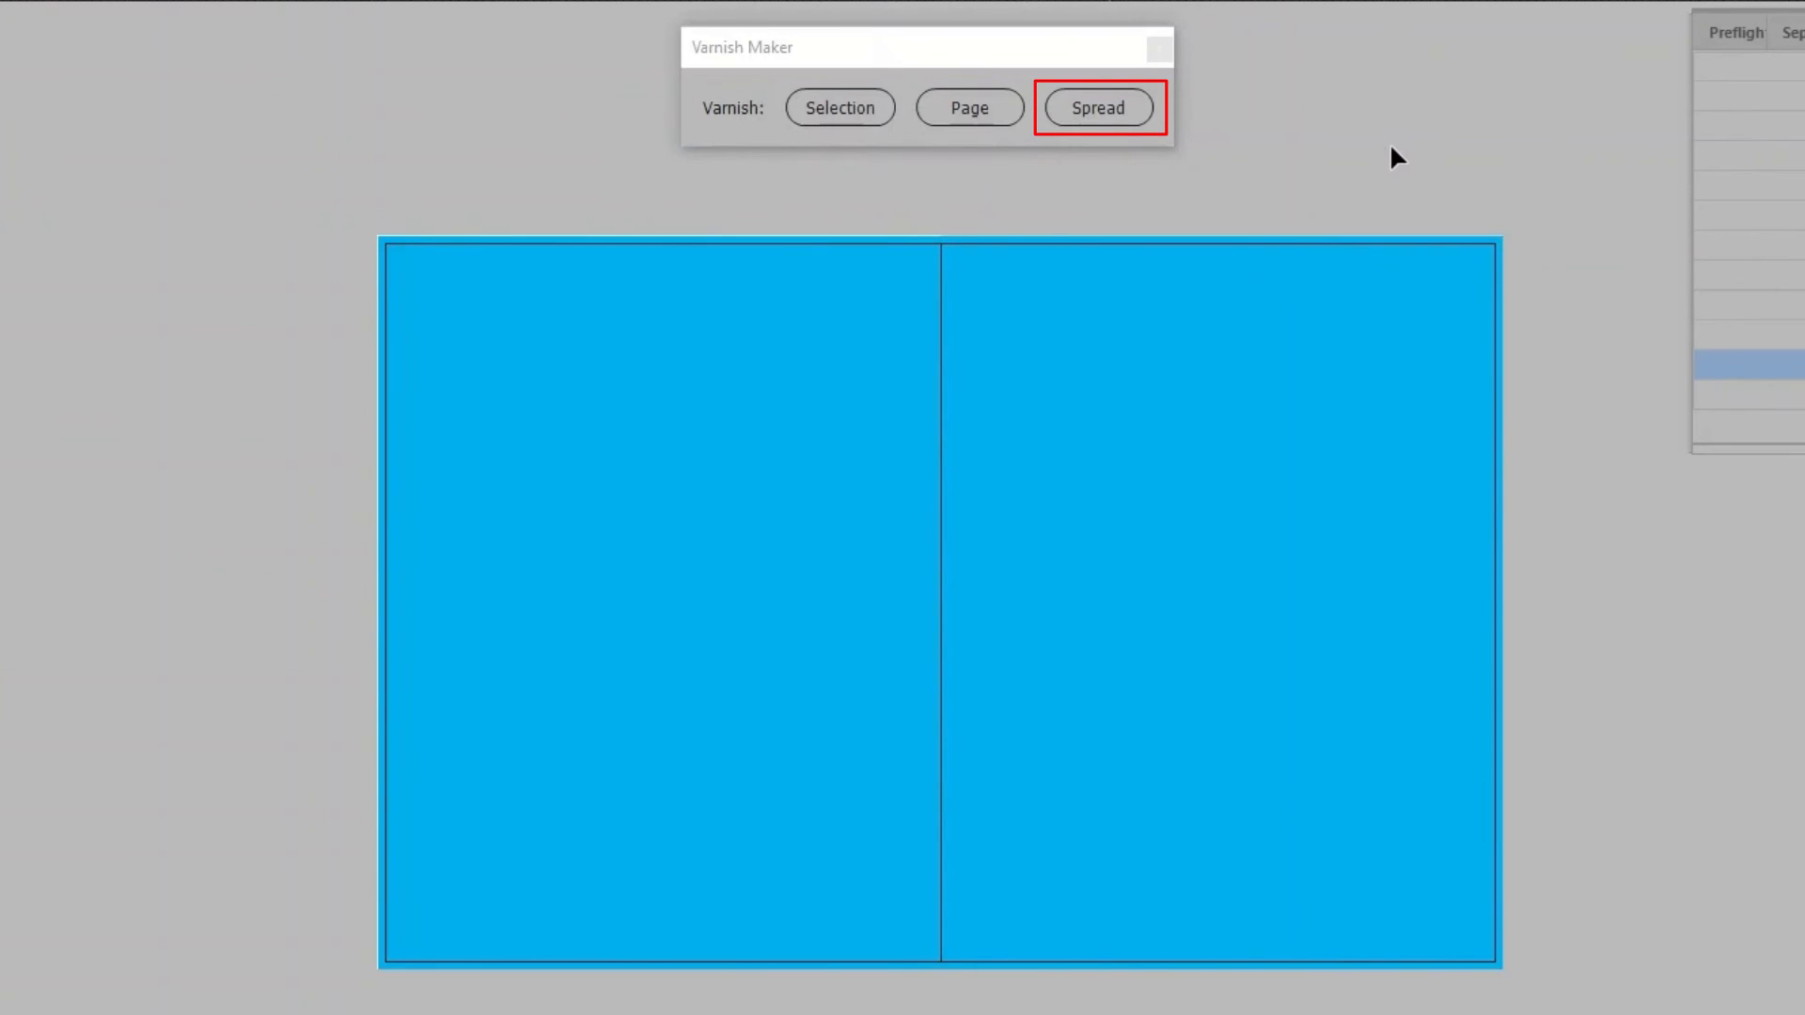